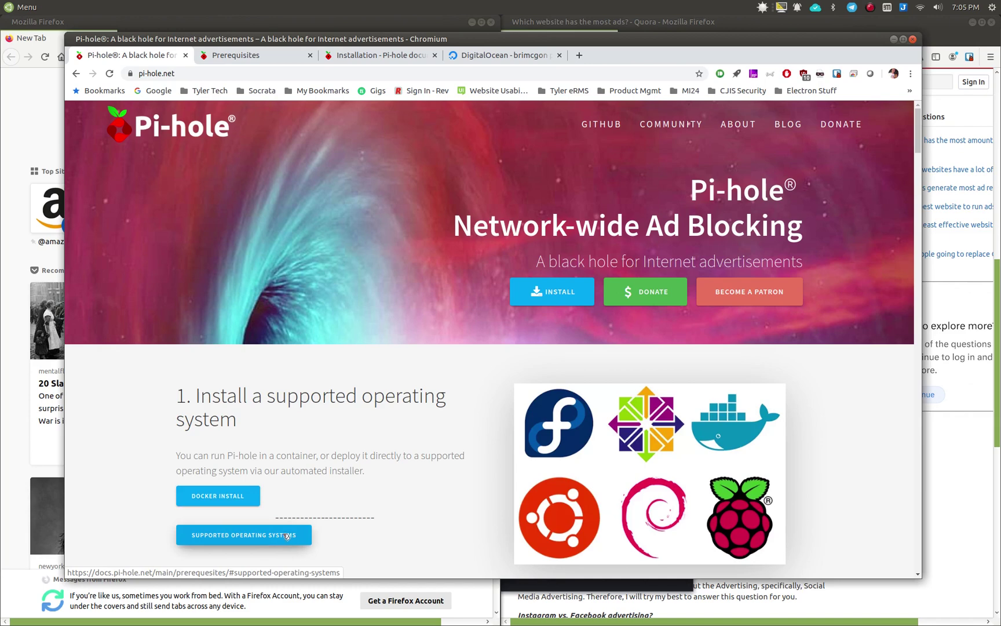
- Review the hardware requirements and supported operating systems in the Pi-hole Prerequisites documentation
click(264, 54)
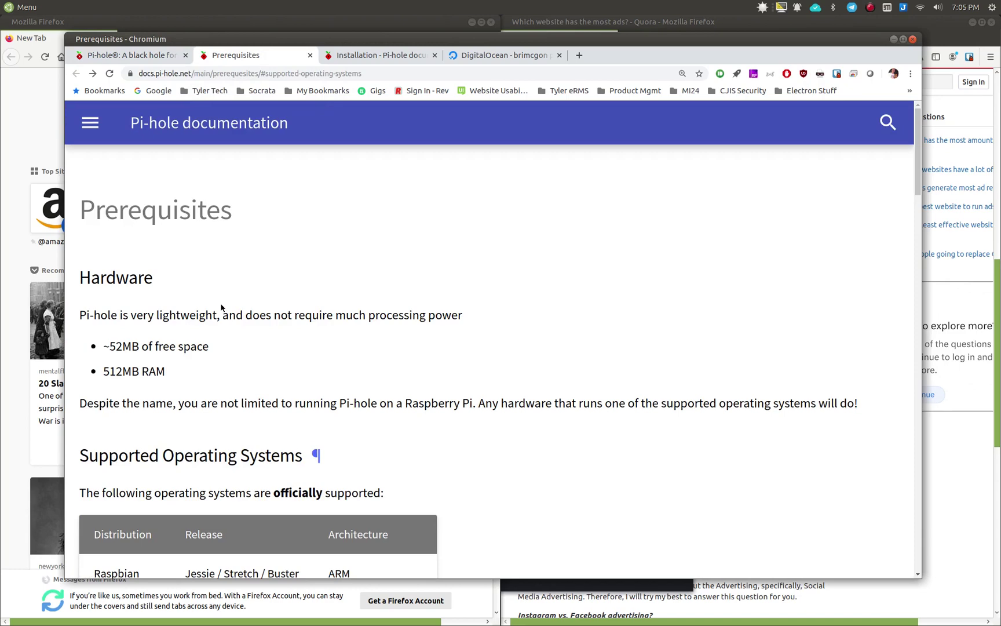
scroll(221, 307, down, 5)
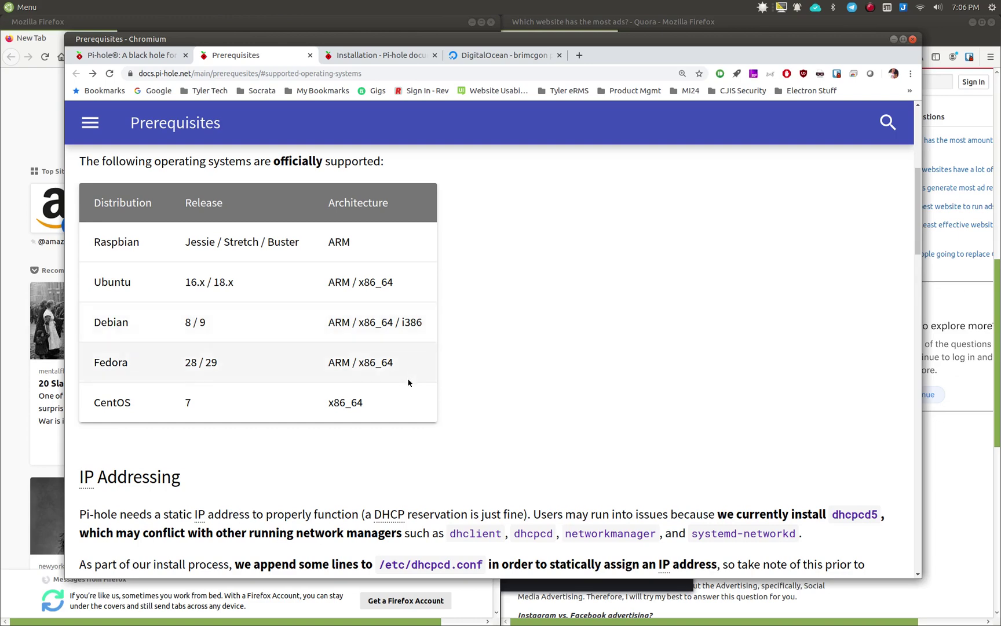
scroll(409, 384, up, 5)
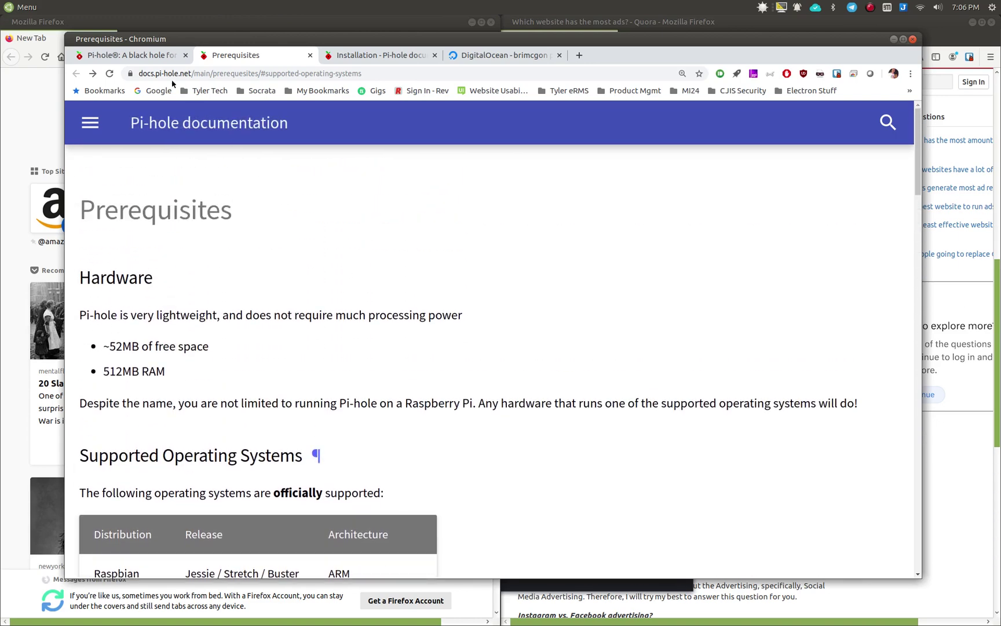
scroll(297, 300, down, 3)
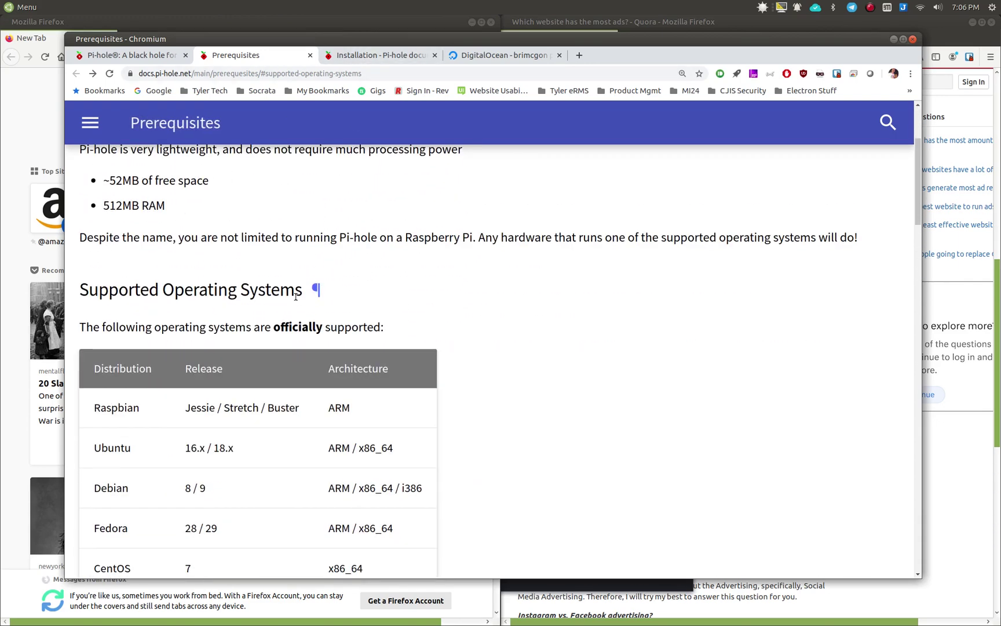
scroll(297, 295, up, 3)
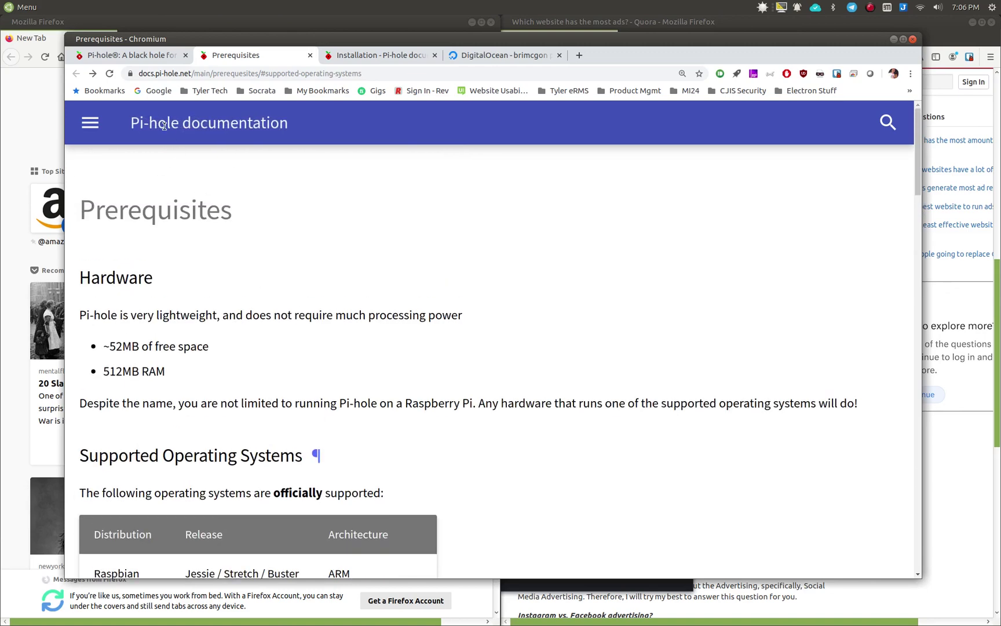
key(ctrl+minus)
key(ctrl+minus)
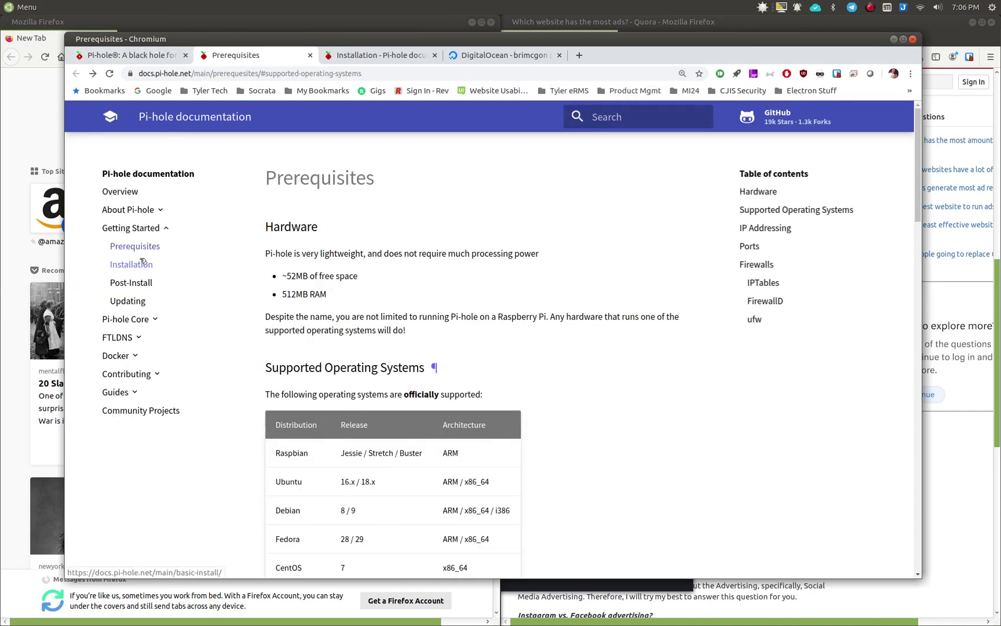
- View the Pi-hole Installation documentation and highlight the one-step automated install command
click(382, 57)
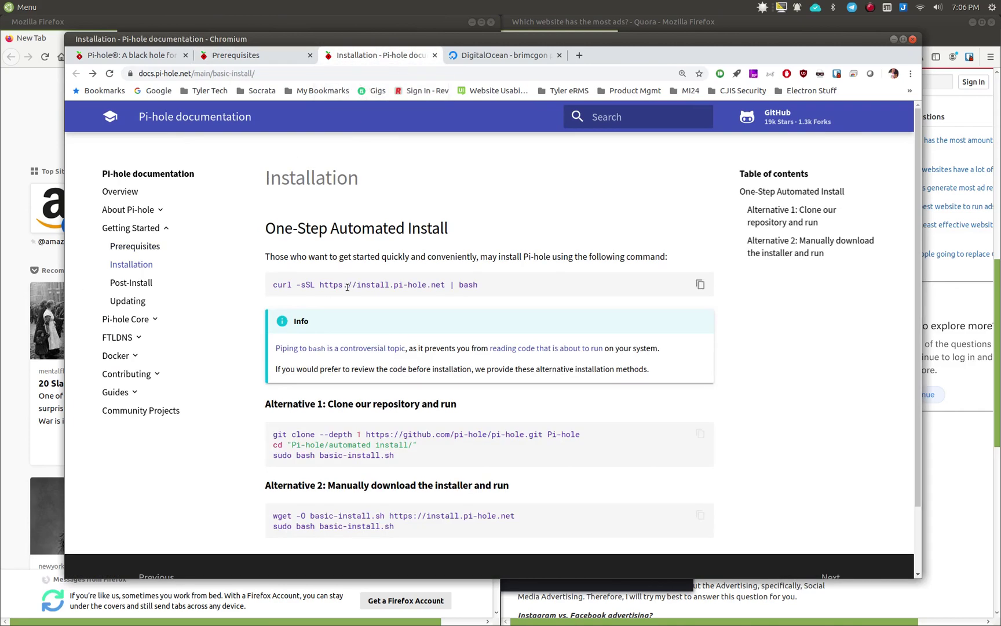
key(ctrl+plus)
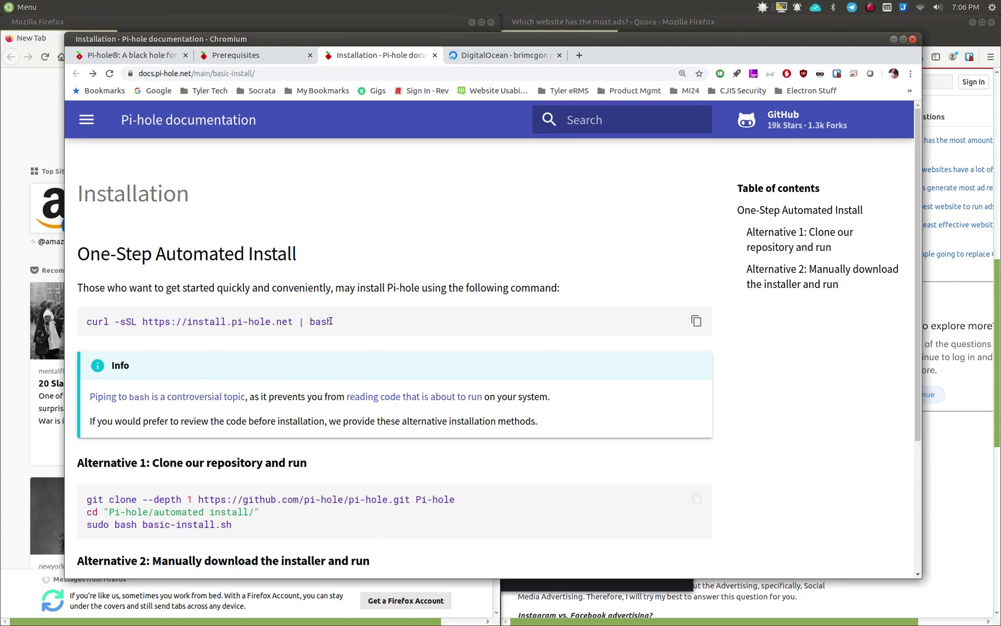
drag(333, 321, 81, 313)
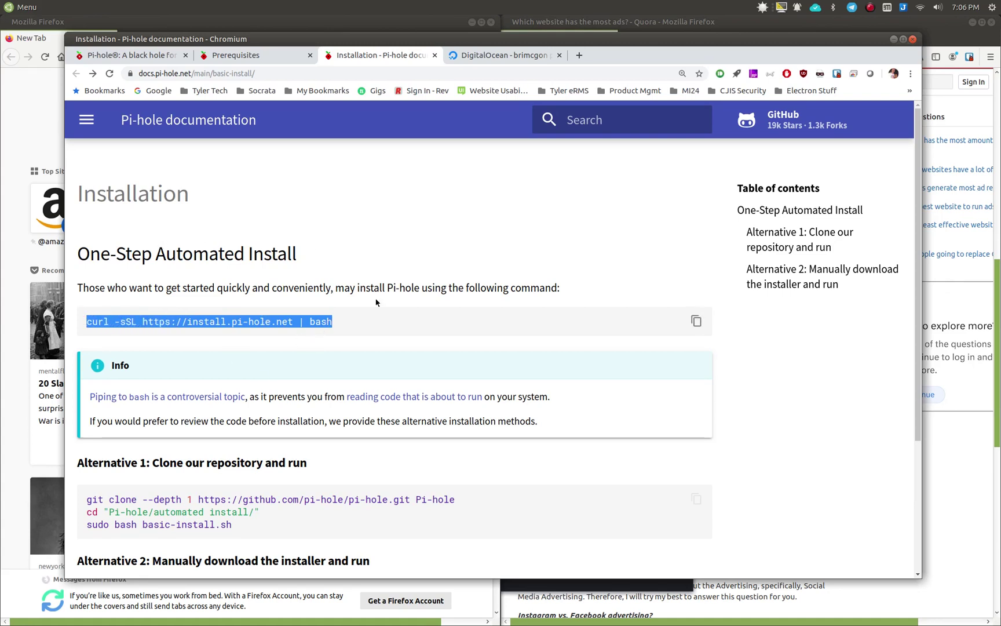
- Switch to DigitalOcean and start a new Droplet on the Standard $5/mo plan with 1 GB and 1 CPU
click(499, 57)
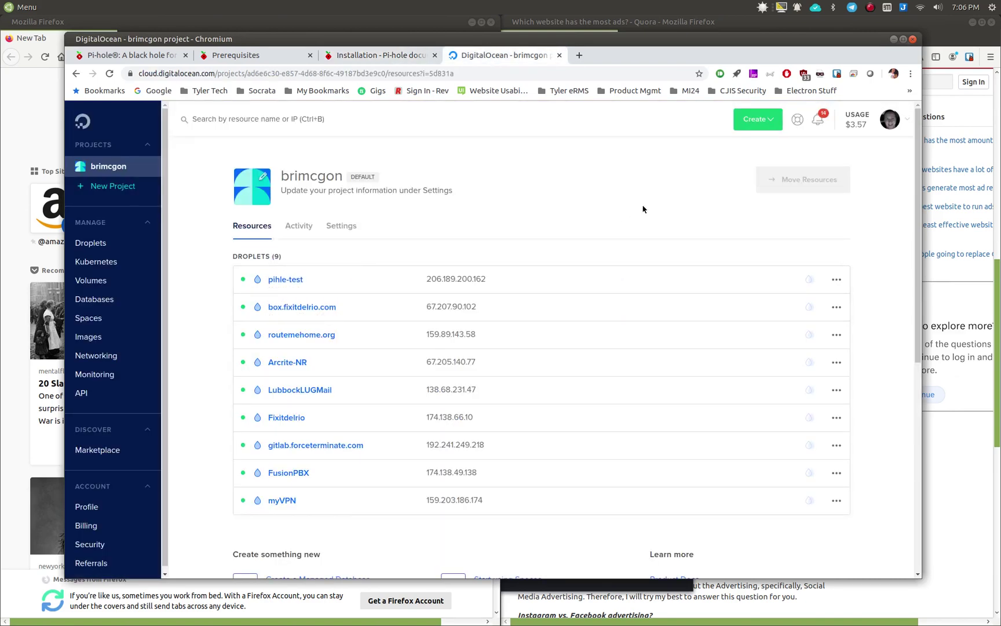
click(759, 122)
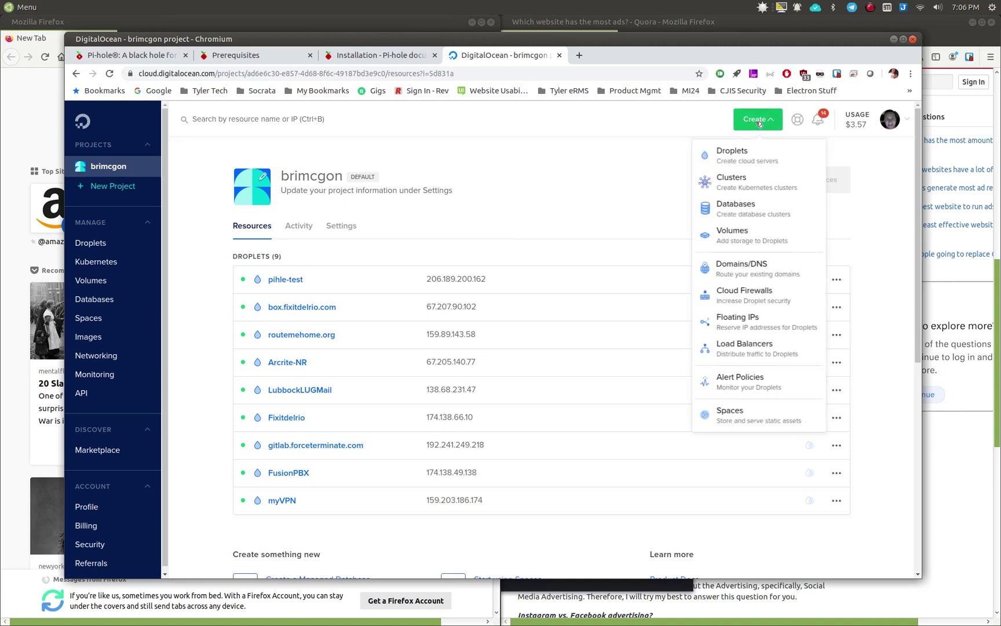
click(743, 153)
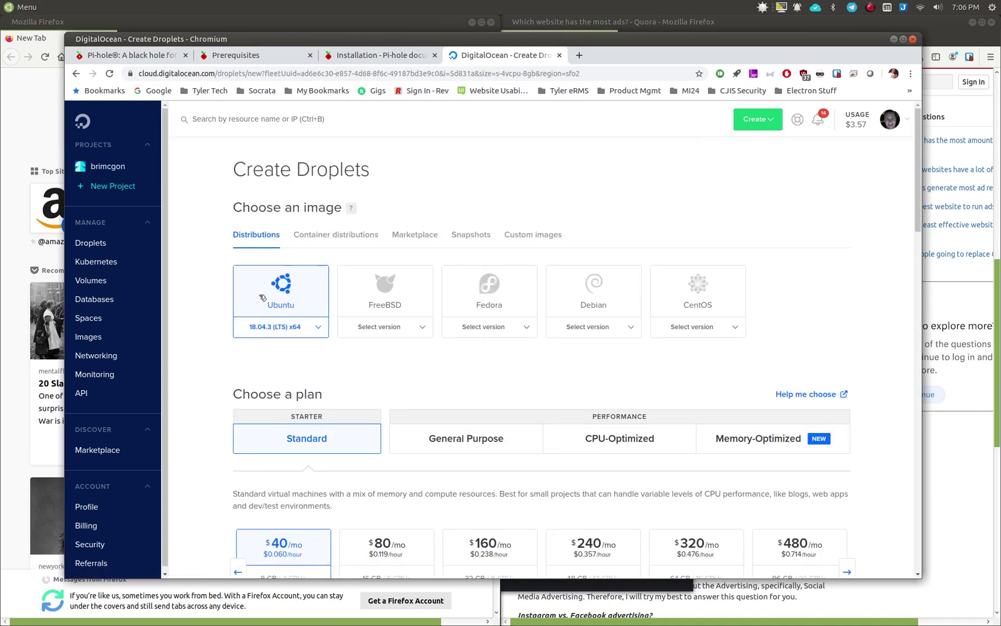
scroll(239, 308, down, 4)
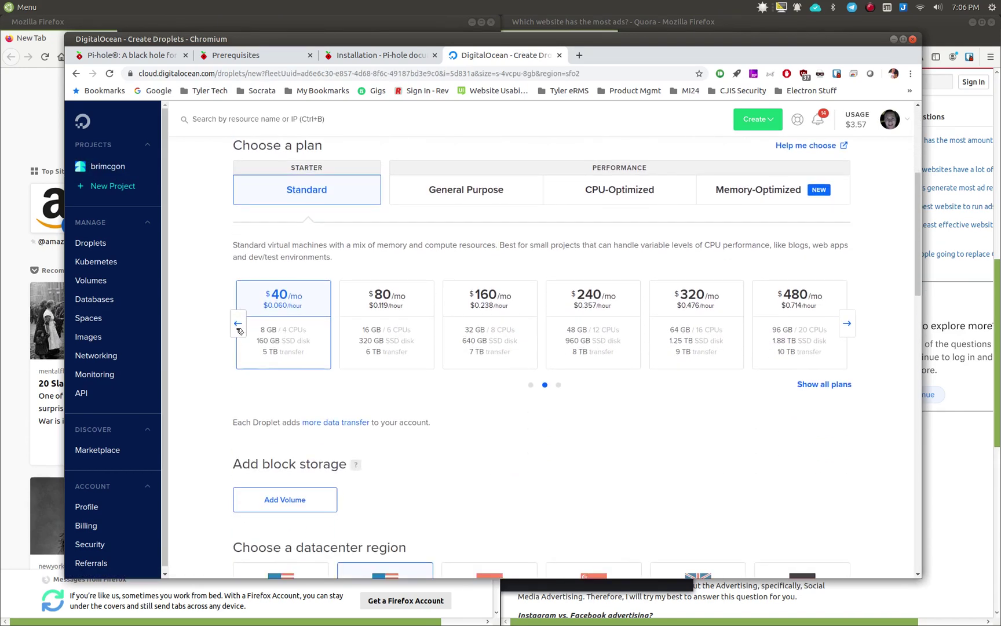
click(238, 324)
click(300, 316)
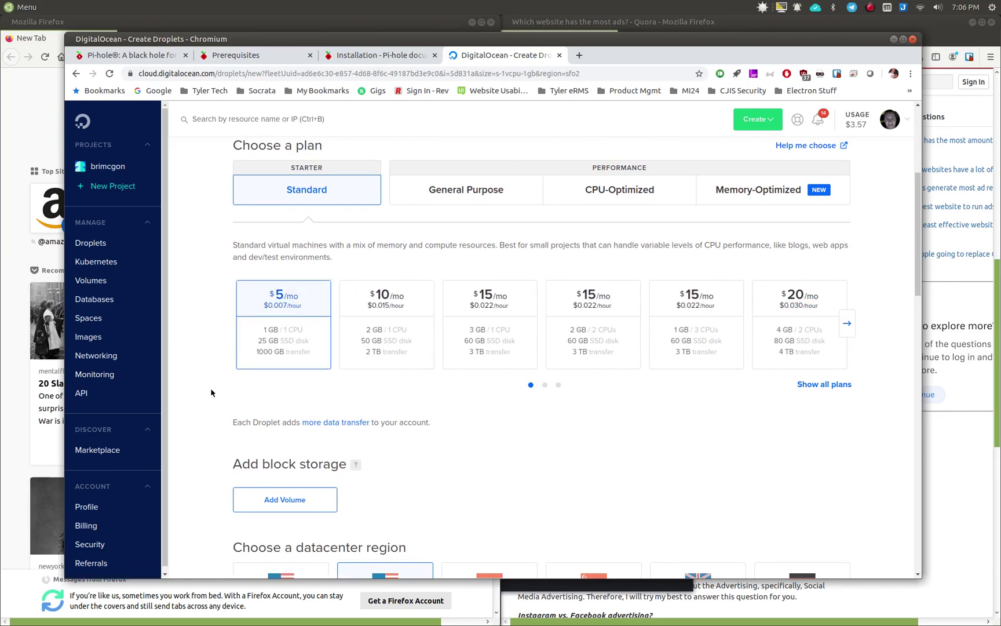
- Review the datacenter region and additional options, and enable the Acer-Ubuntu-Laptop and iMac27 Mate SSH keys for the Droplet
scroll(211, 392, down, 4)
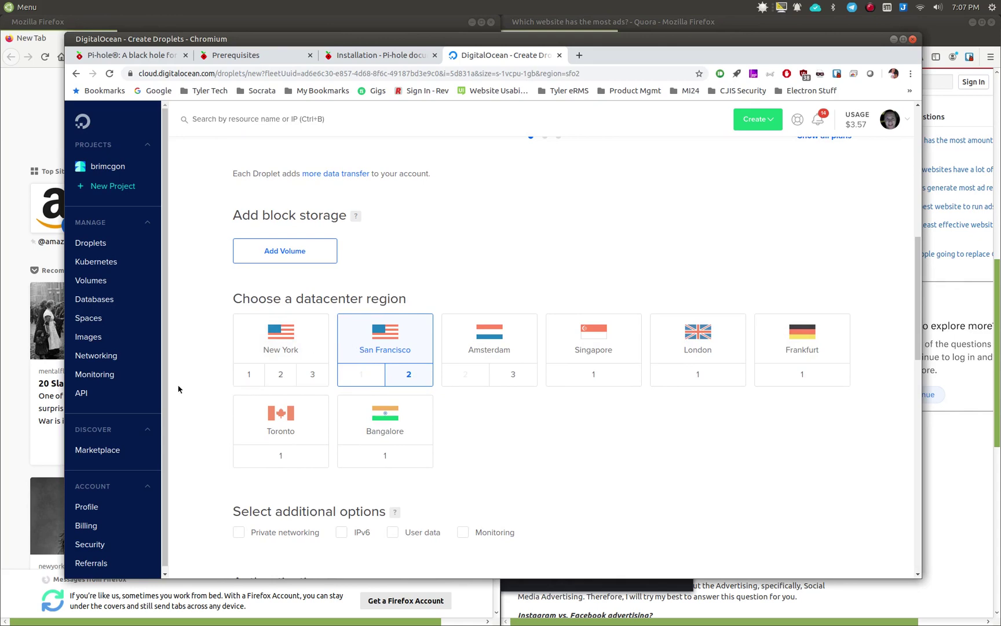
scroll(207, 359, down, 3)
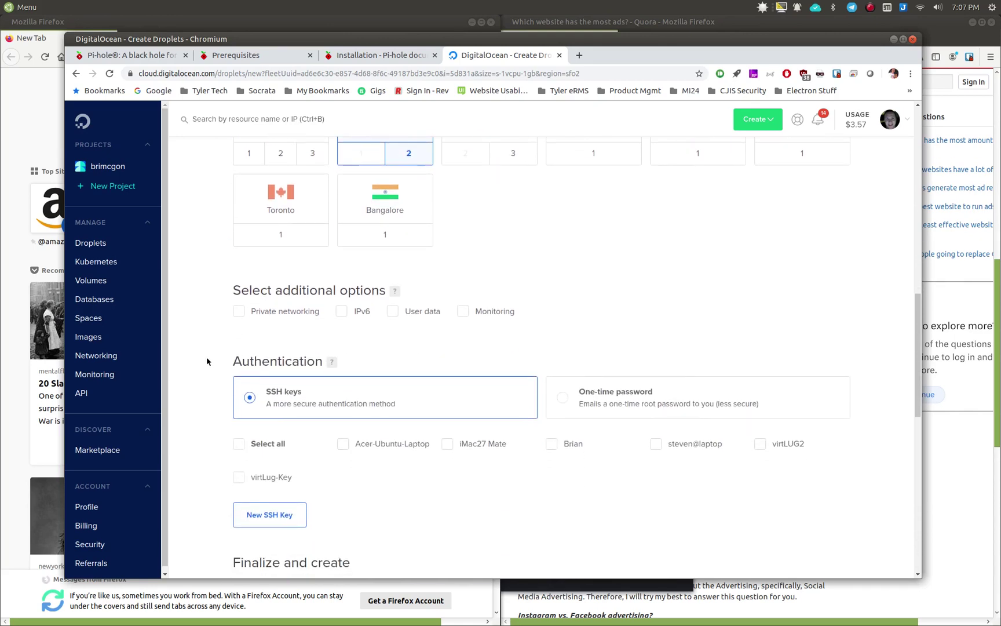
scroll(206, 356, up, 2)
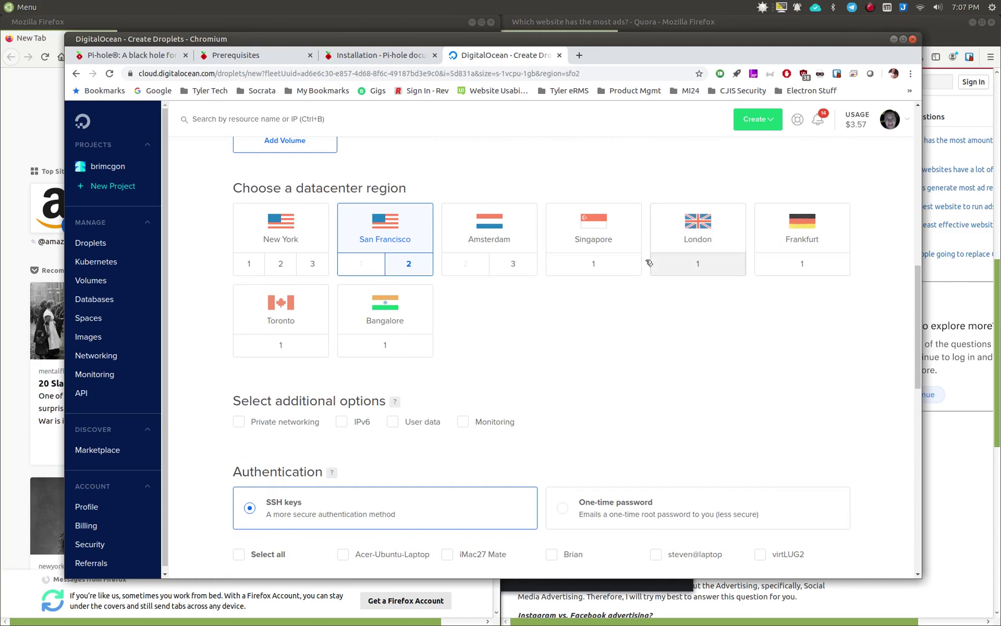
scroll(187, 326, up, 1)
scroll(187, 326, up, 2)
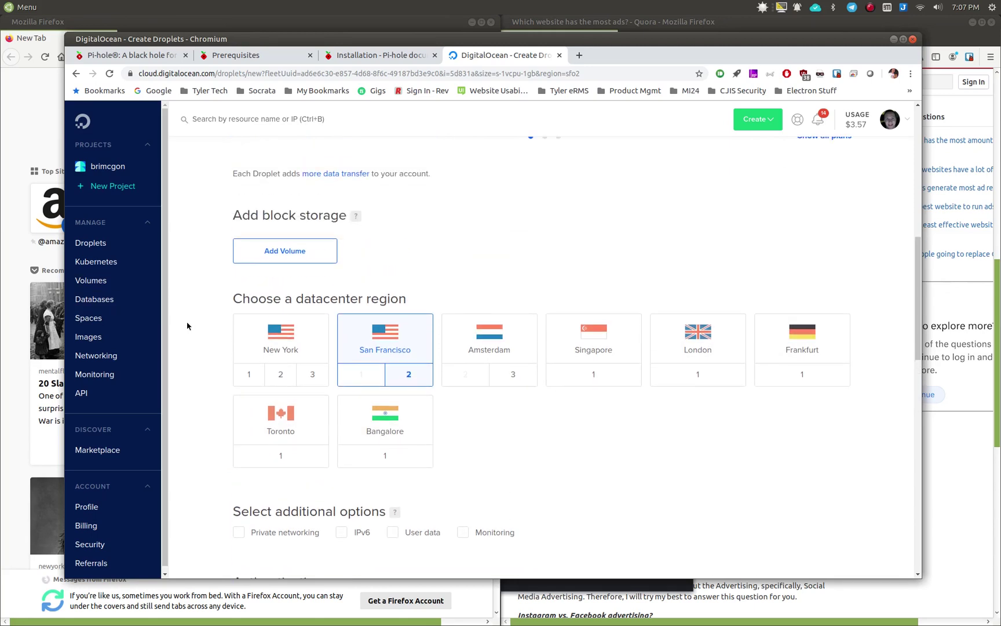
scroll(187, 326, down, 5)
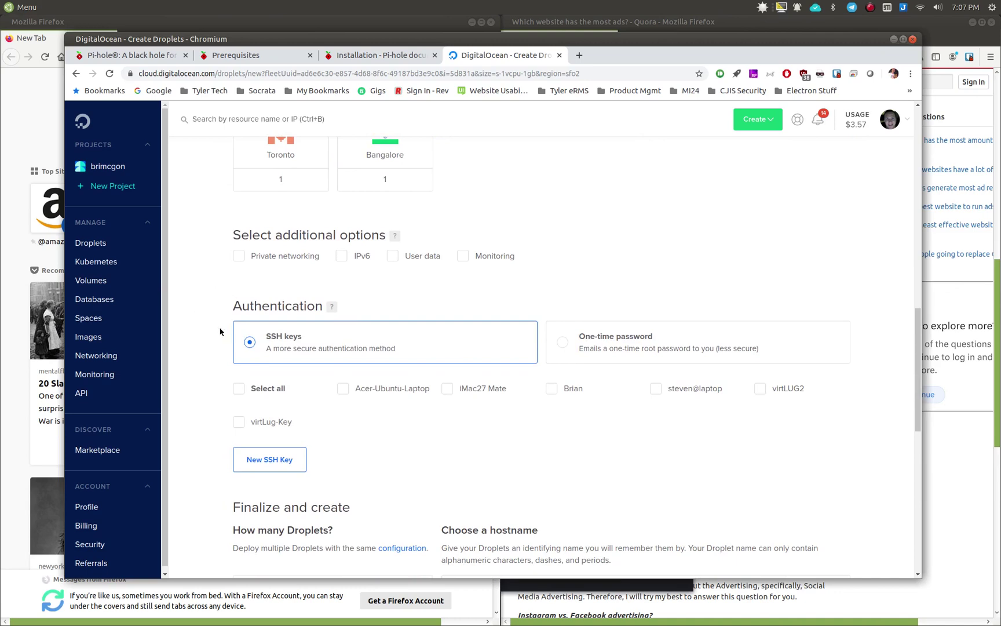
scroll(215, 325, down, 1)
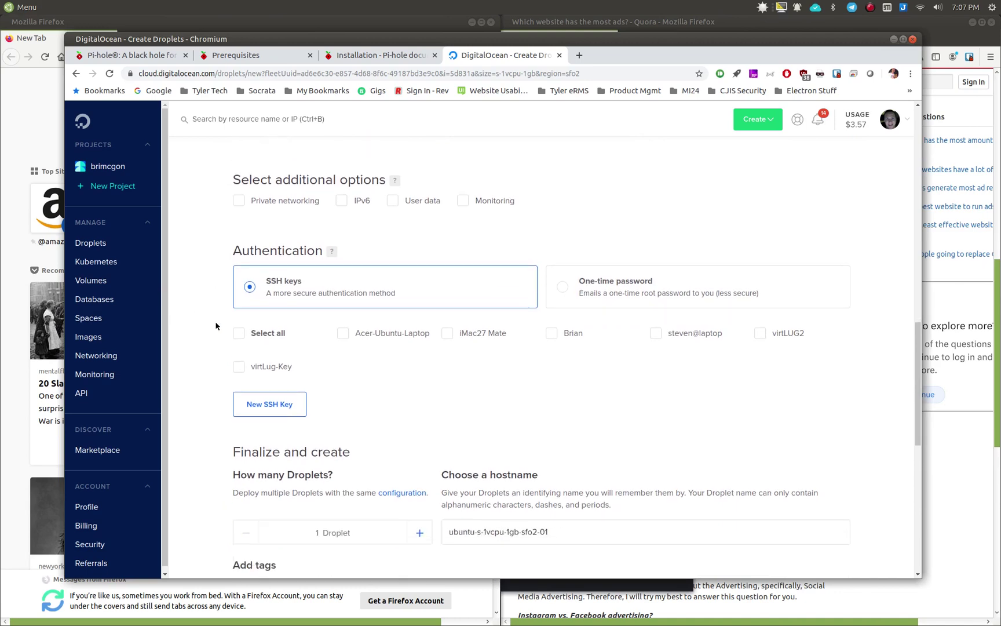
click(348, 338)
click(461, 339)
- Set the hostname to pi-hole-test-2 and create the Droplet
scroll(207, 320, down, 3)
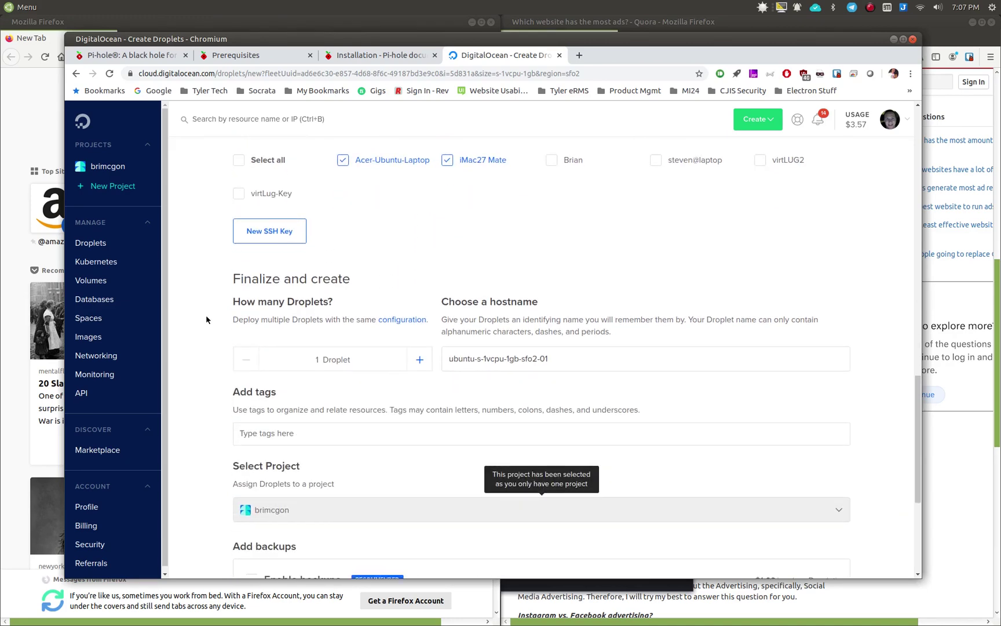
drag(565, 336, 419, 336)
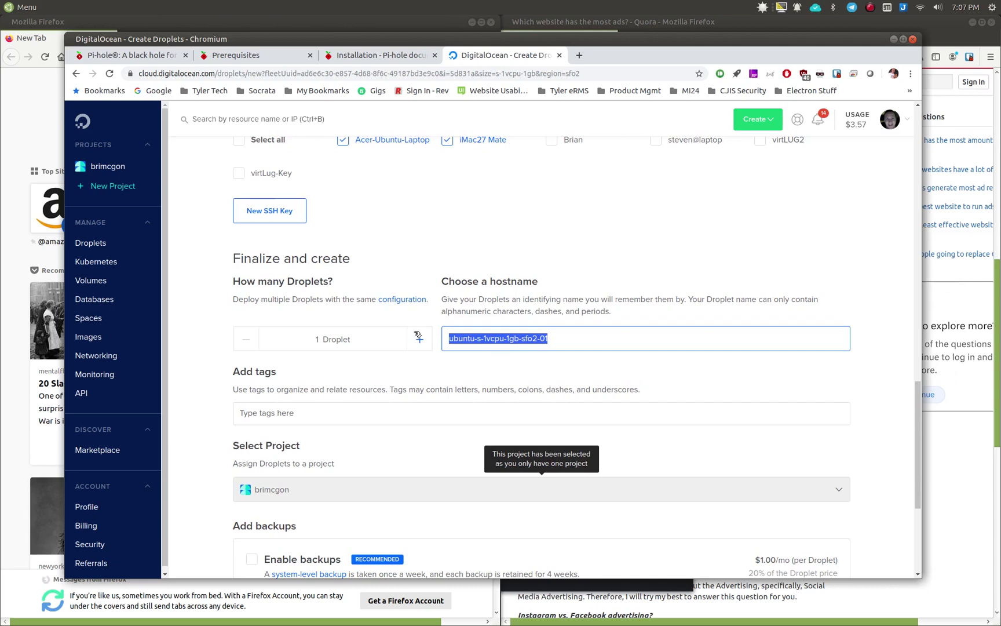
text(pi-h)
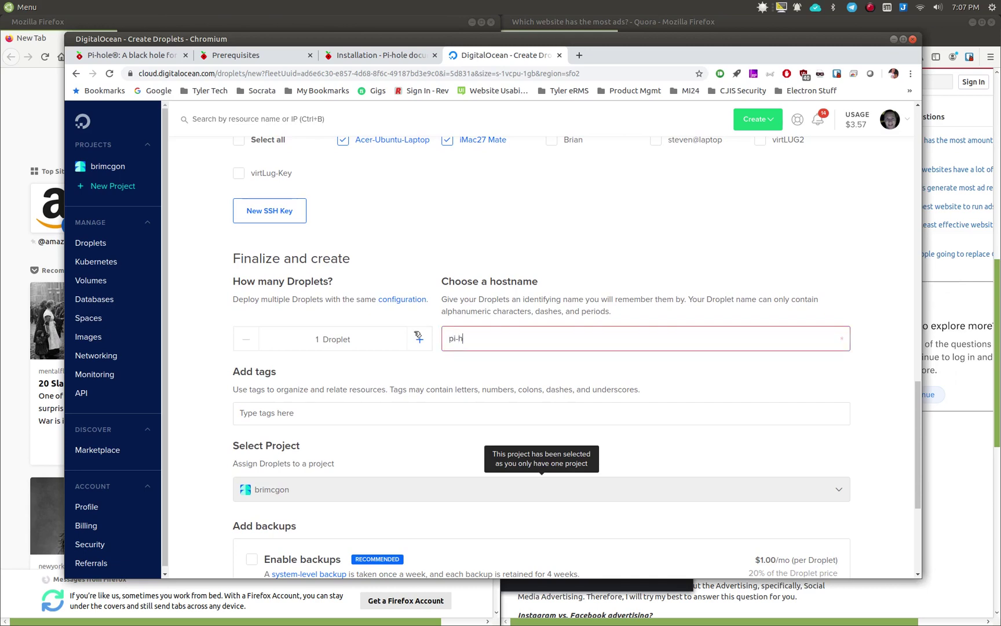
text(ole-test-2)
scroll(413, 441, down, 3)
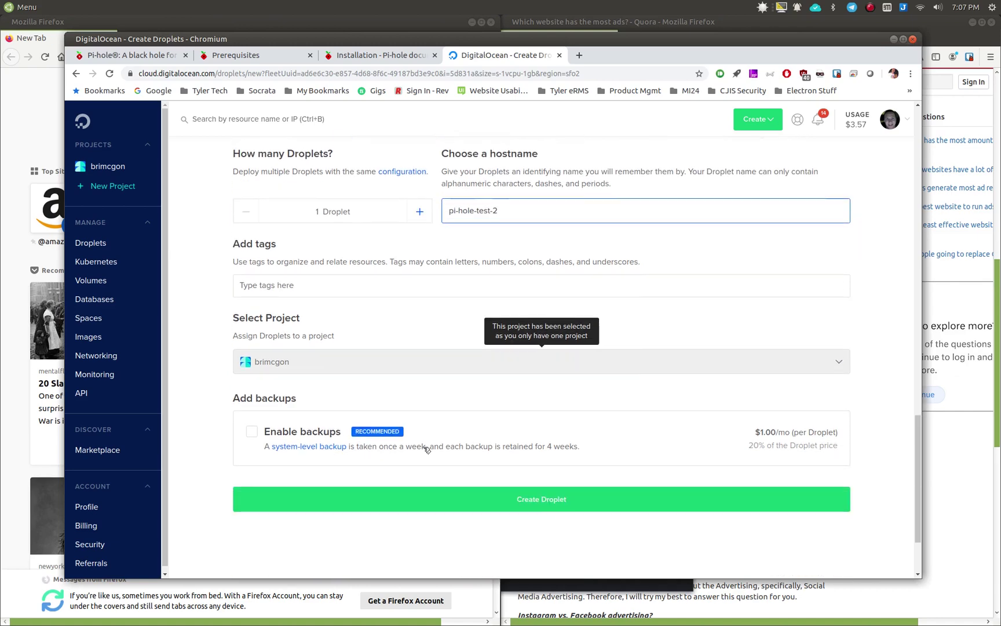
click(474, 495)
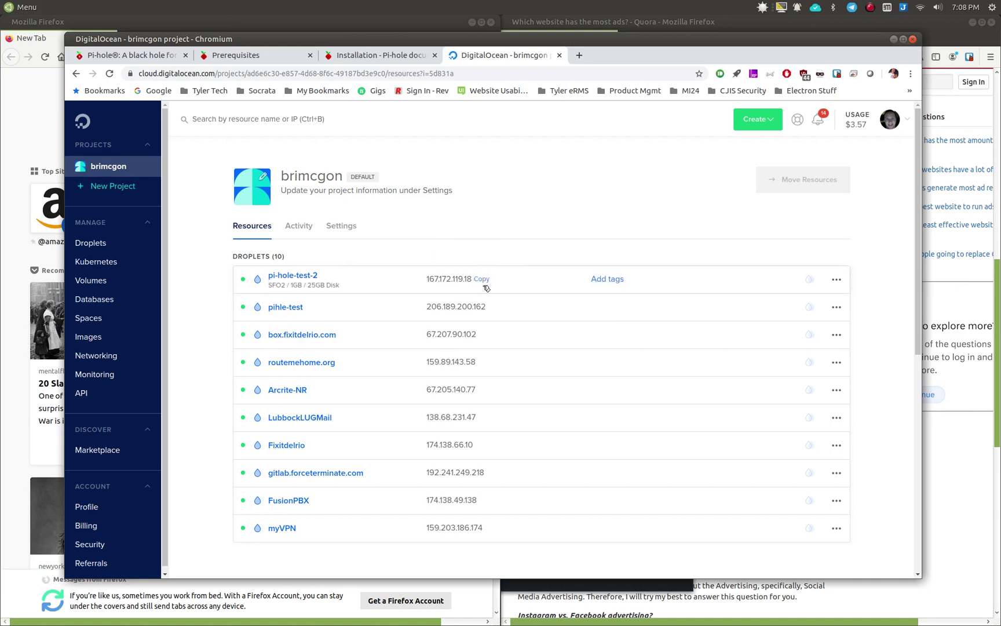
click(481, 279)
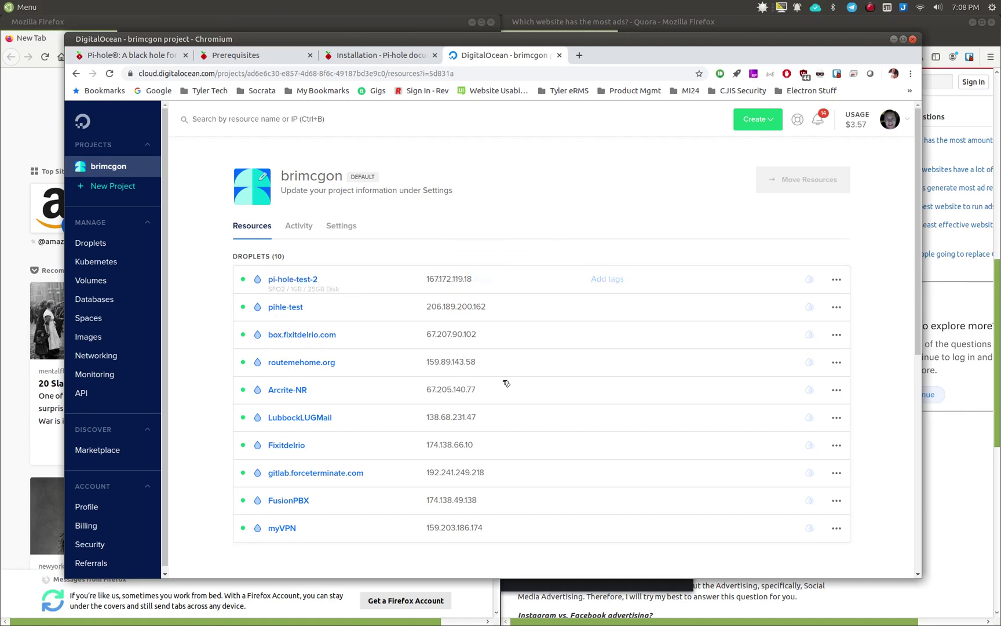
double_click(512, 619)
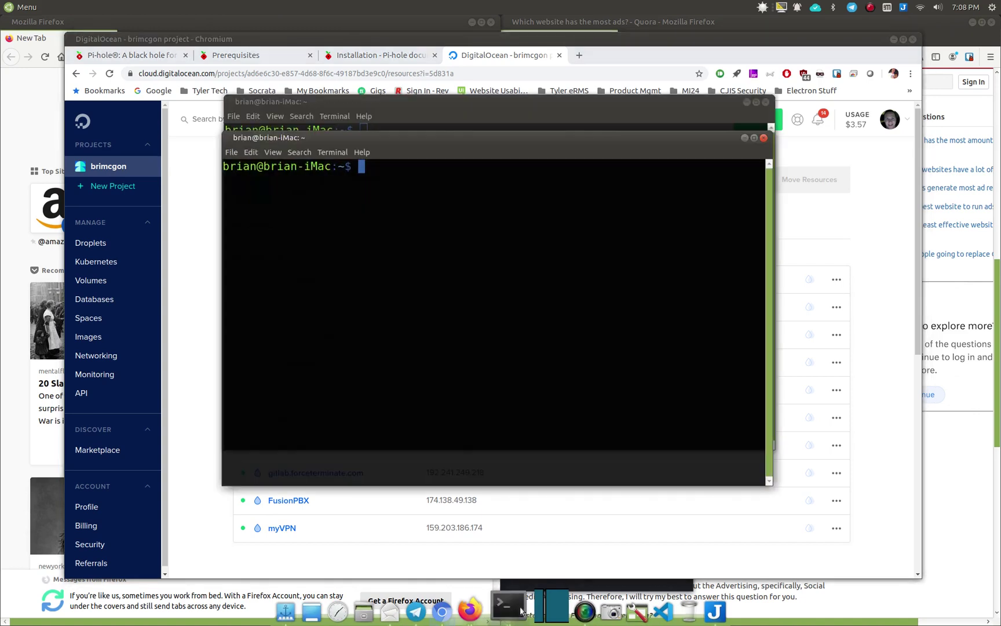
text(ssh root2)
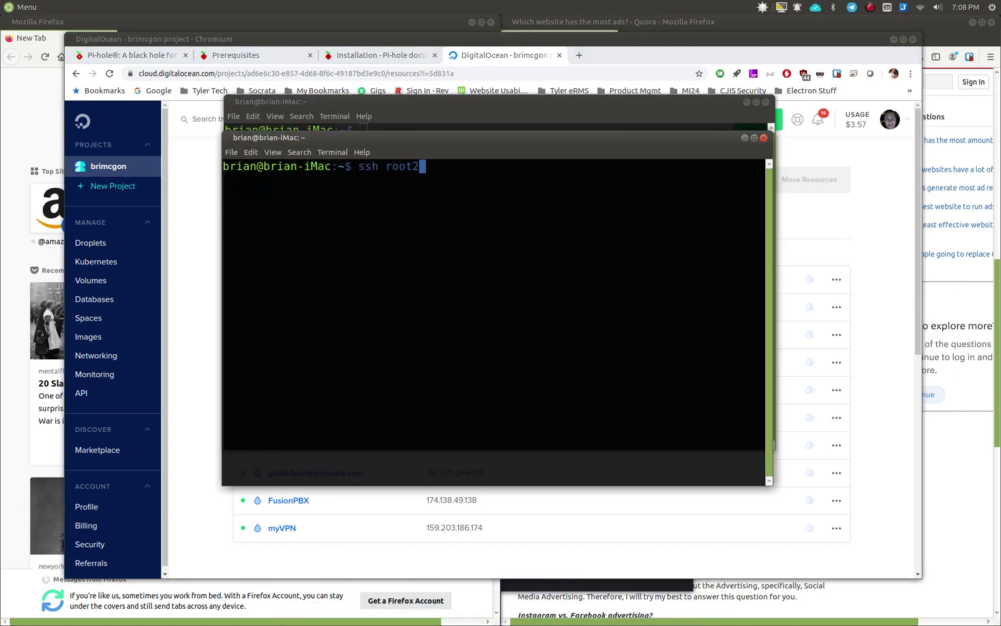
key(BackSpace)
text(@)
text(167.172.119.18)
key(Return)
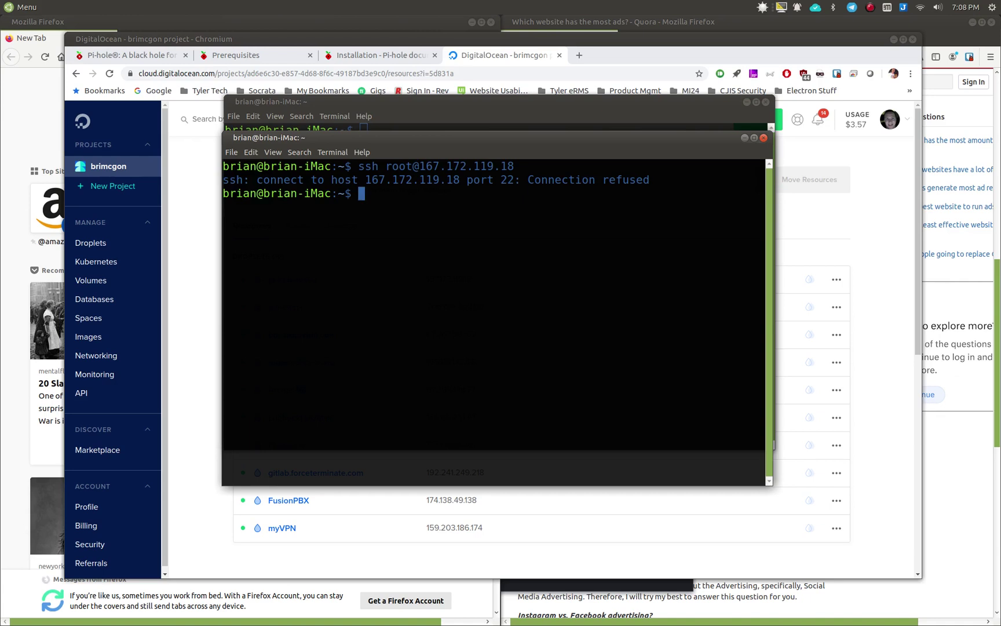
- Retry the SSH connection to the Droplet as root and accept the host's authenticity with yes
key(Up)
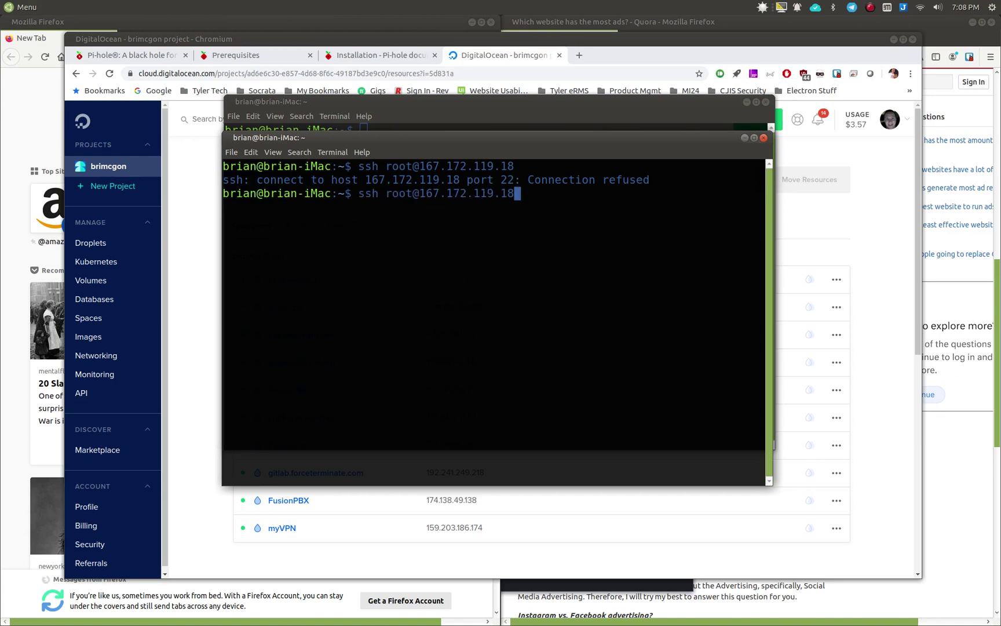
key(Return)
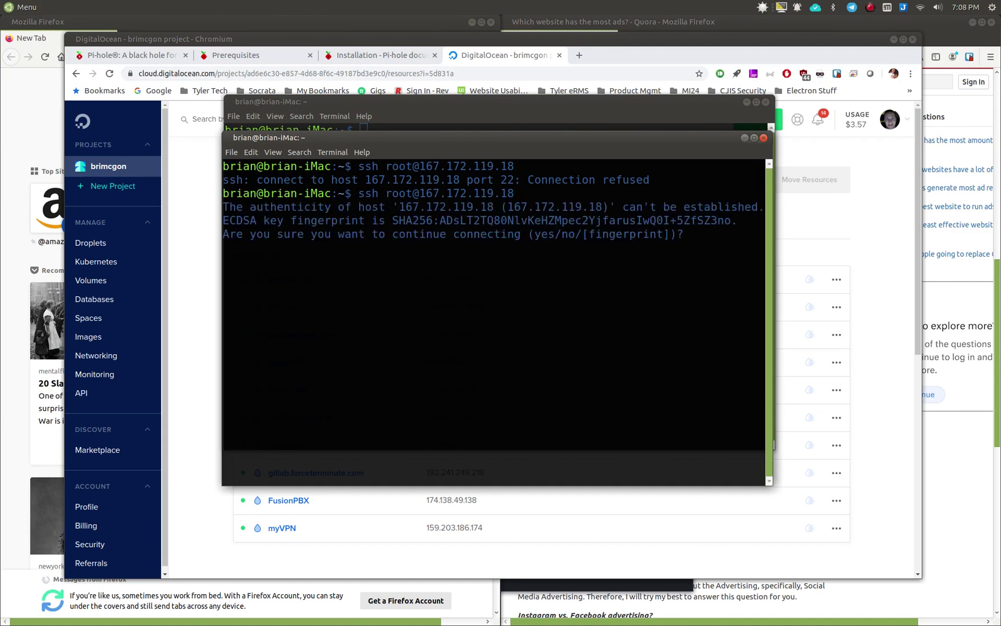
text(yes)
key(Return)
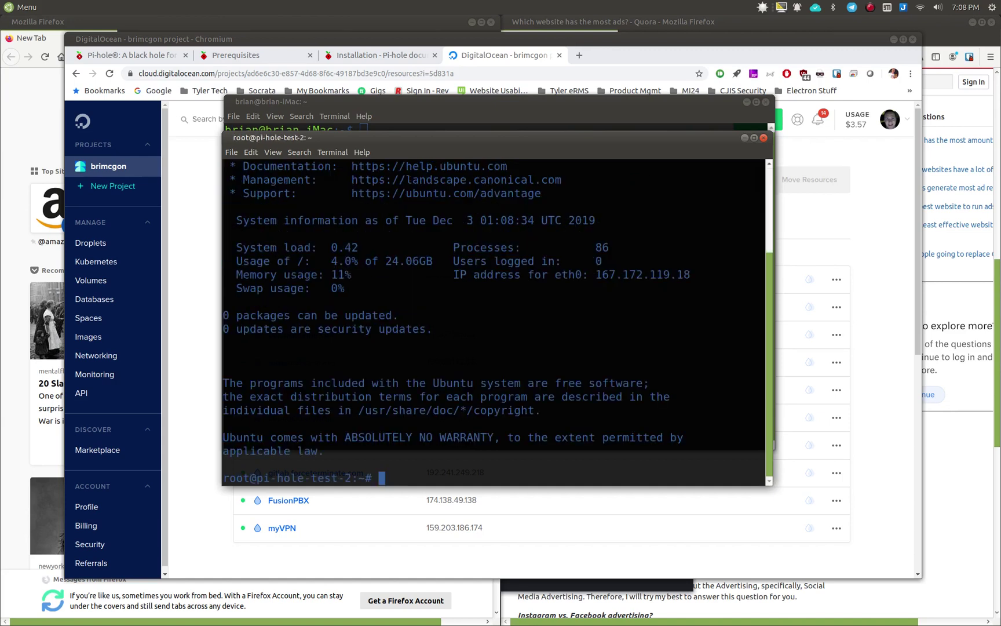
- Clear the terminal and update the Droplet's packages with sudo apt update && sudo apt upgrade
text(clear)
key(Return)
text(su)
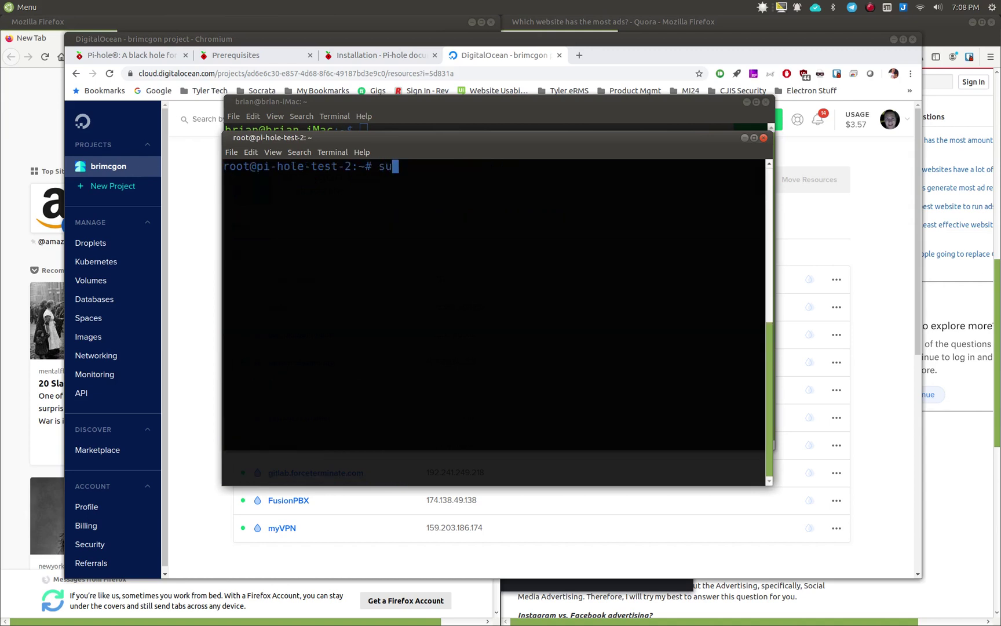
text(do apt update )
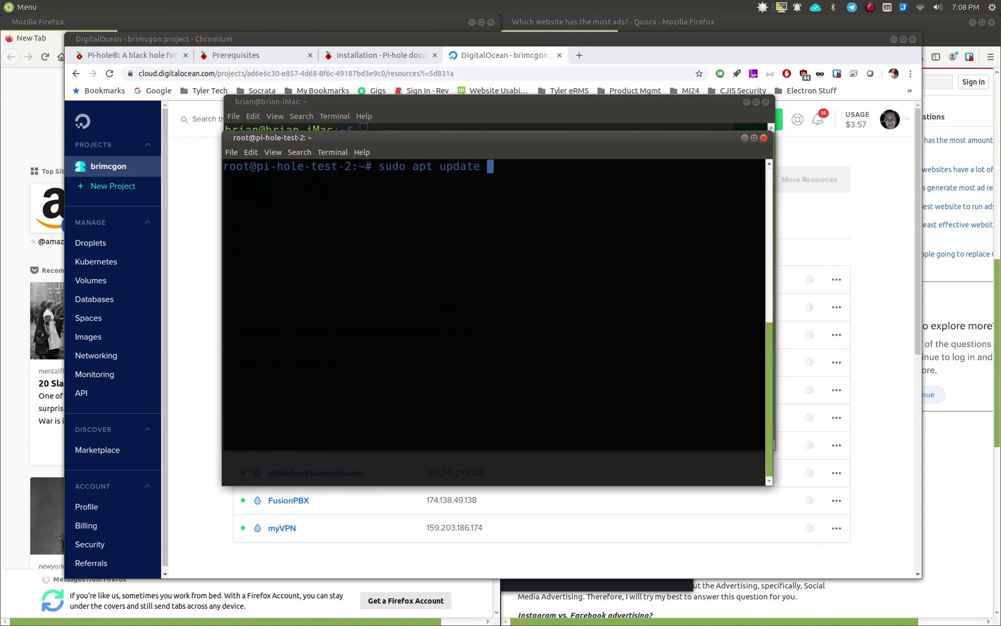
text(&& sudo apt)
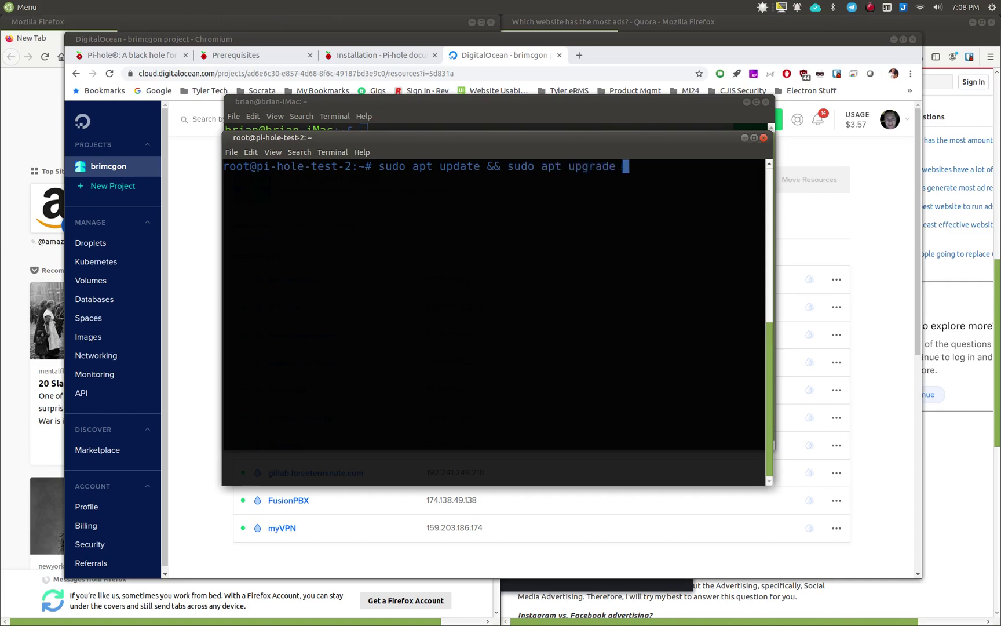
key(Return)
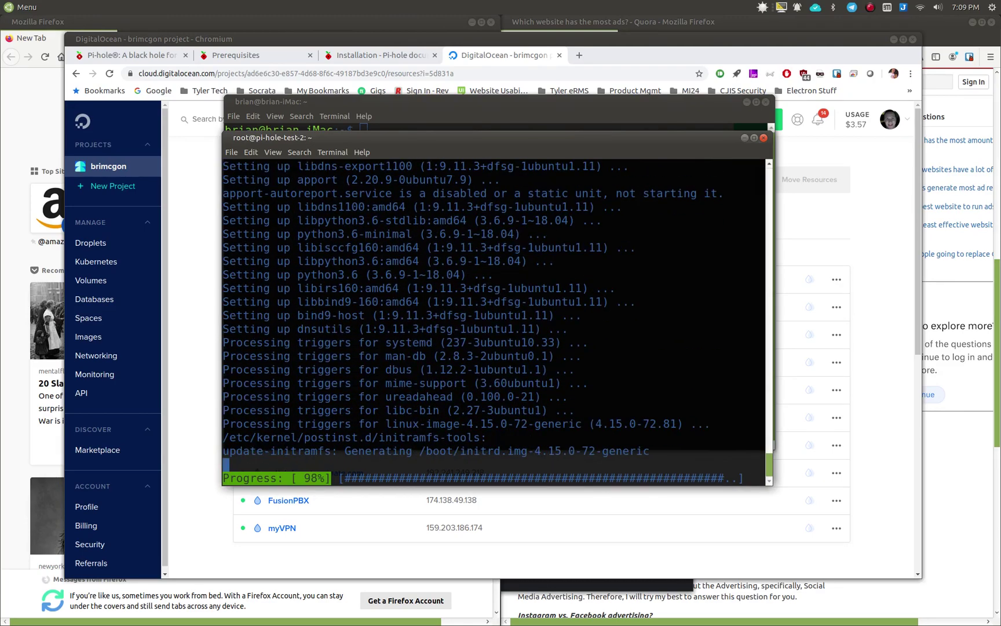
key(Return)
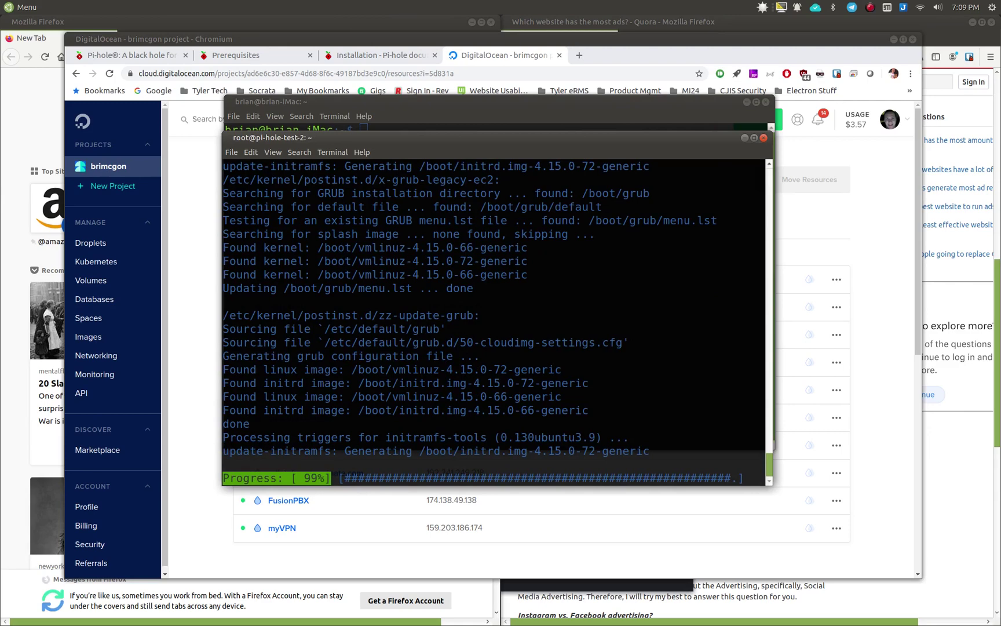
key(ctrl+l)
key(Up)
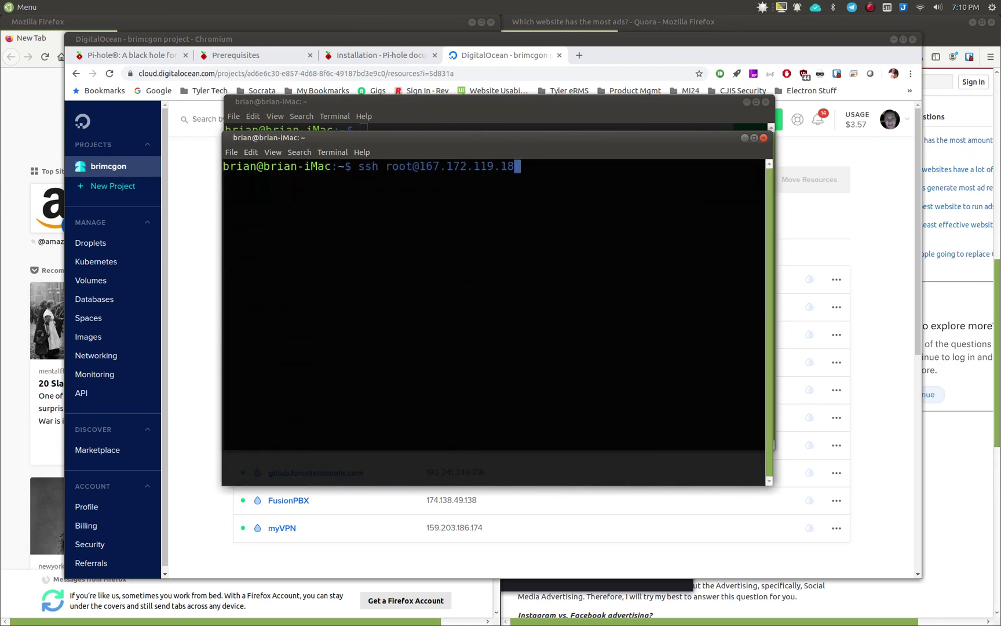
key(Return)
key(ctrl+l)
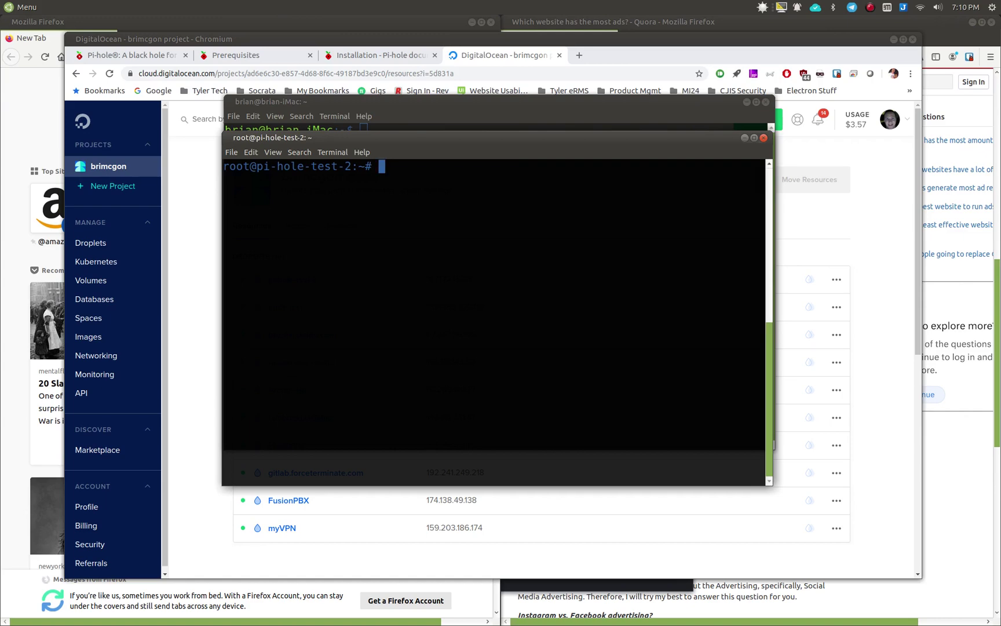
click(359, 54)
click(358, 54)
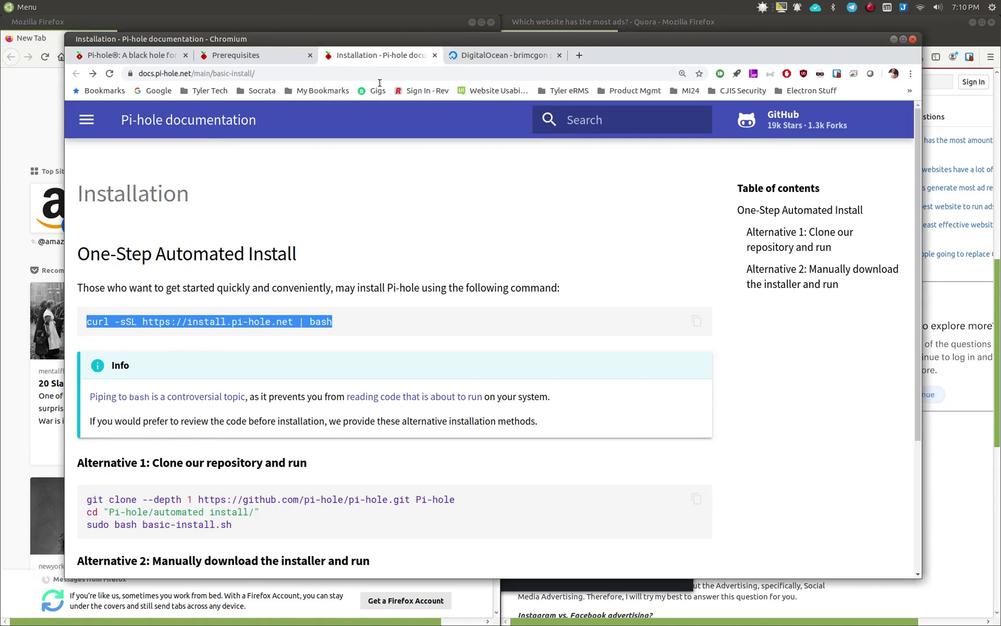
click(698, 330)
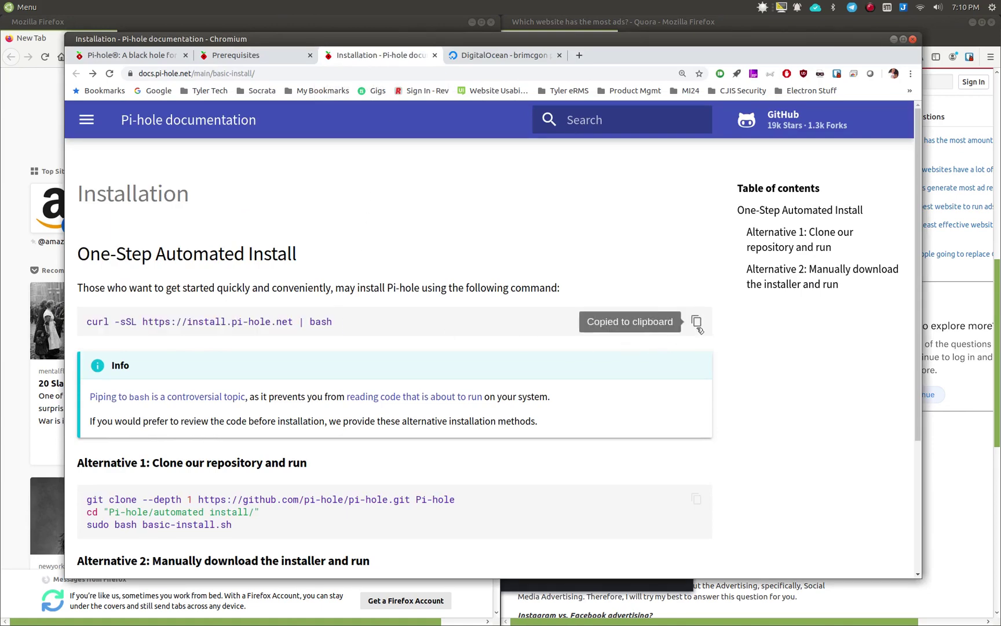
click(498, 56)
mouse_move(478, 624)
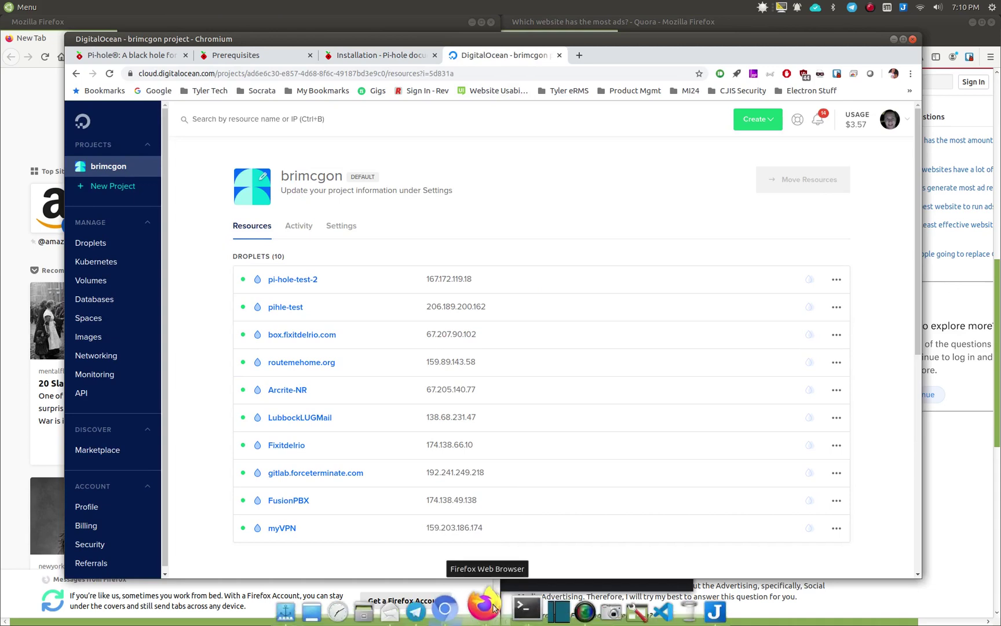
click(531, 610)
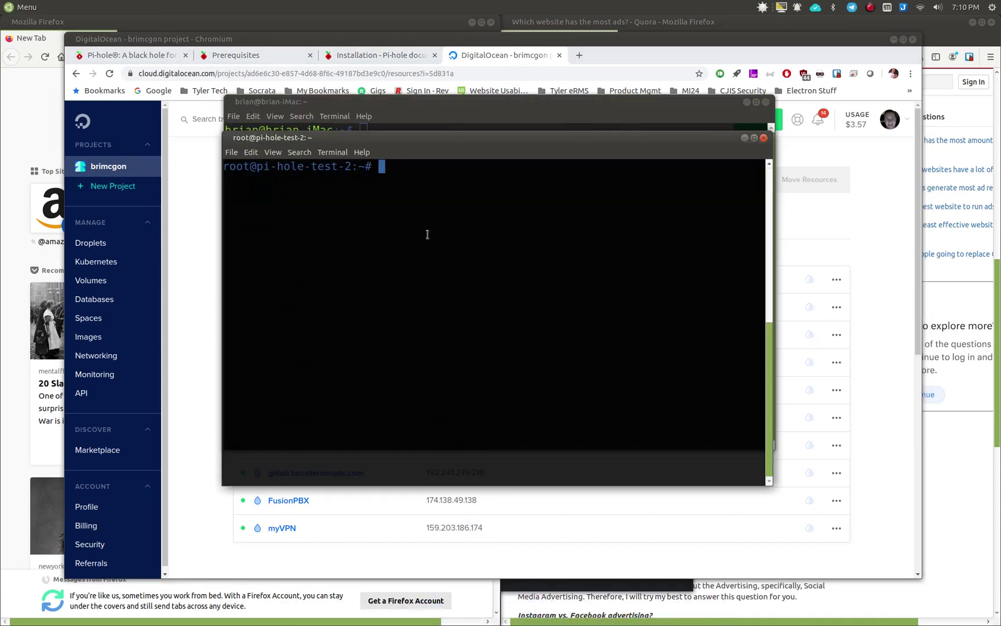
key(ctrl+shift+v)
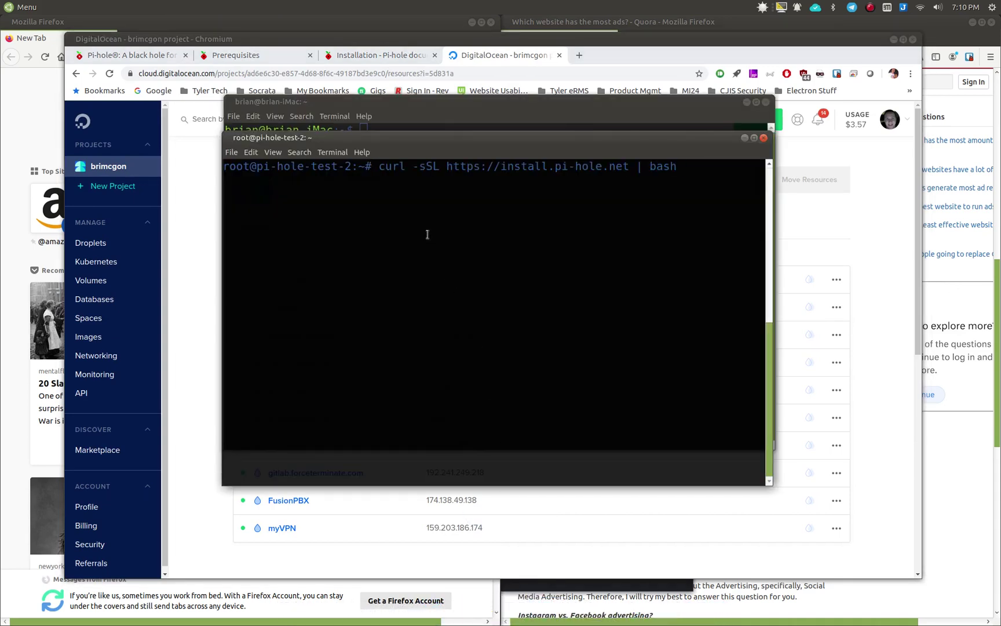
key(Return)
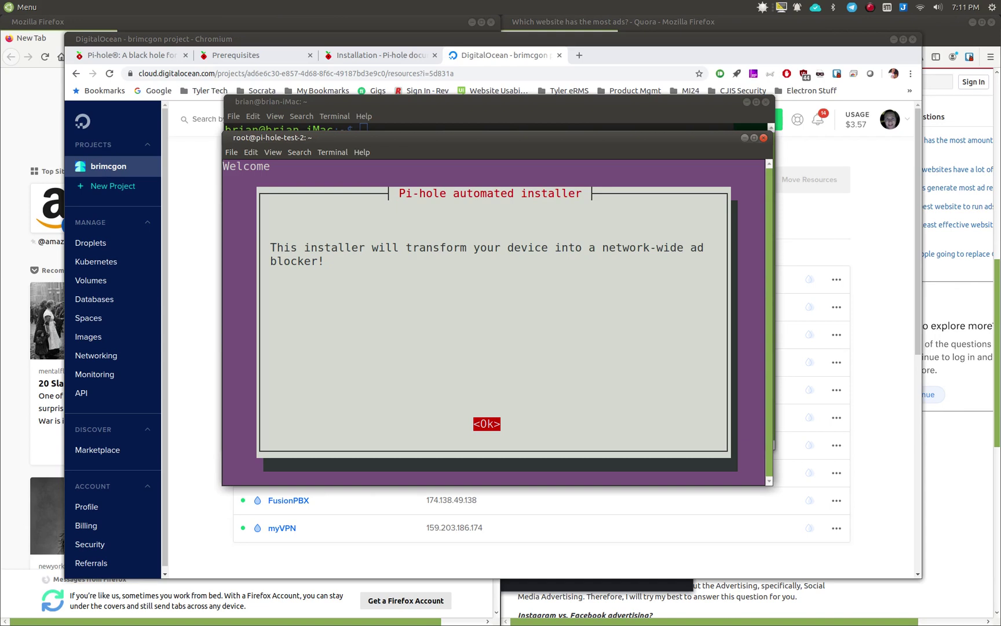
- Proceed through the Pi-hole installer's welcome, donation and static IP notices
key(Return)
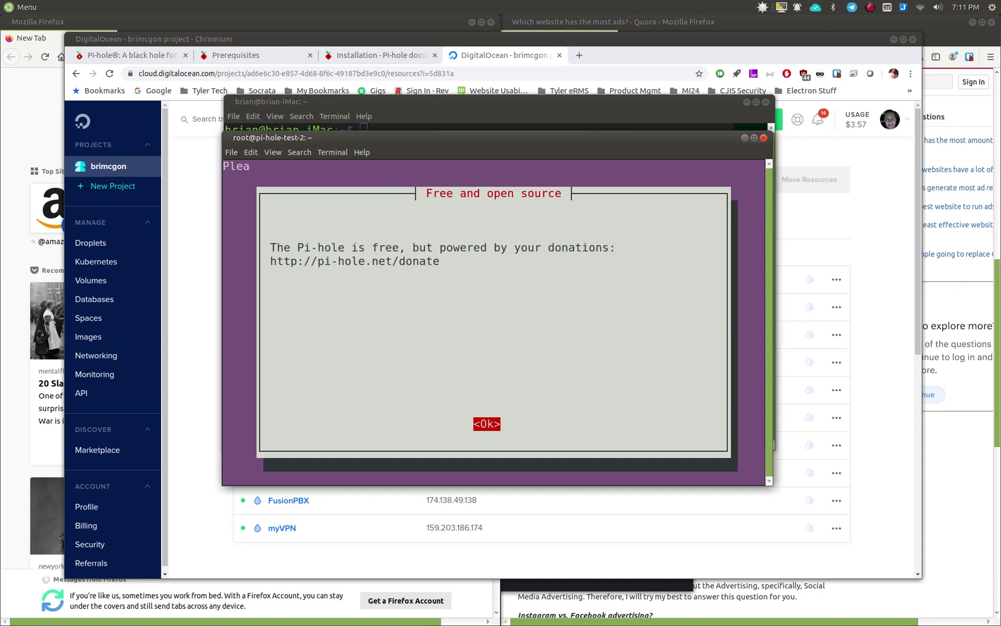
key(Return)
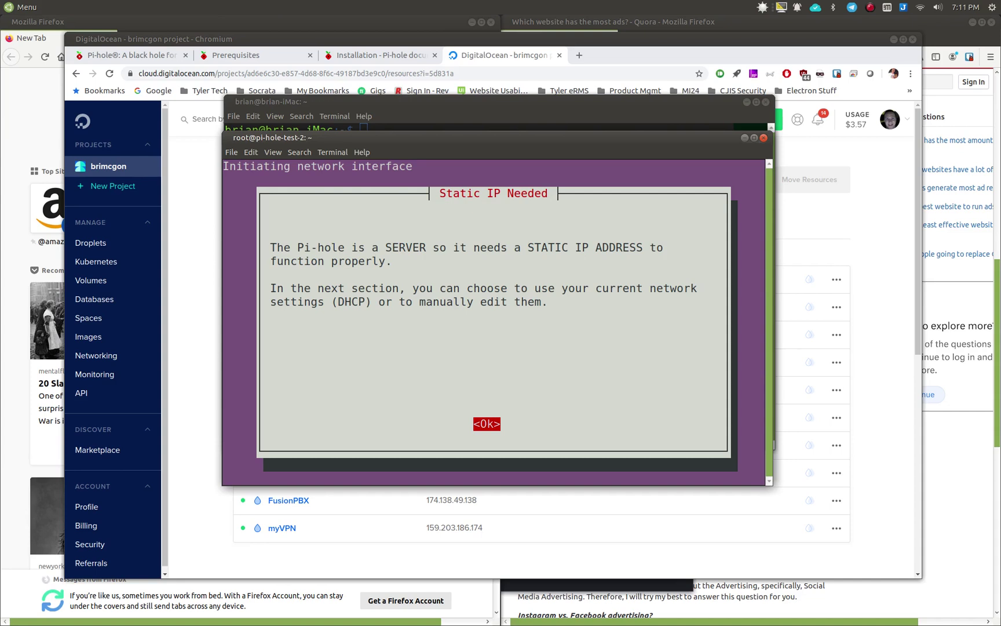
key(Return)
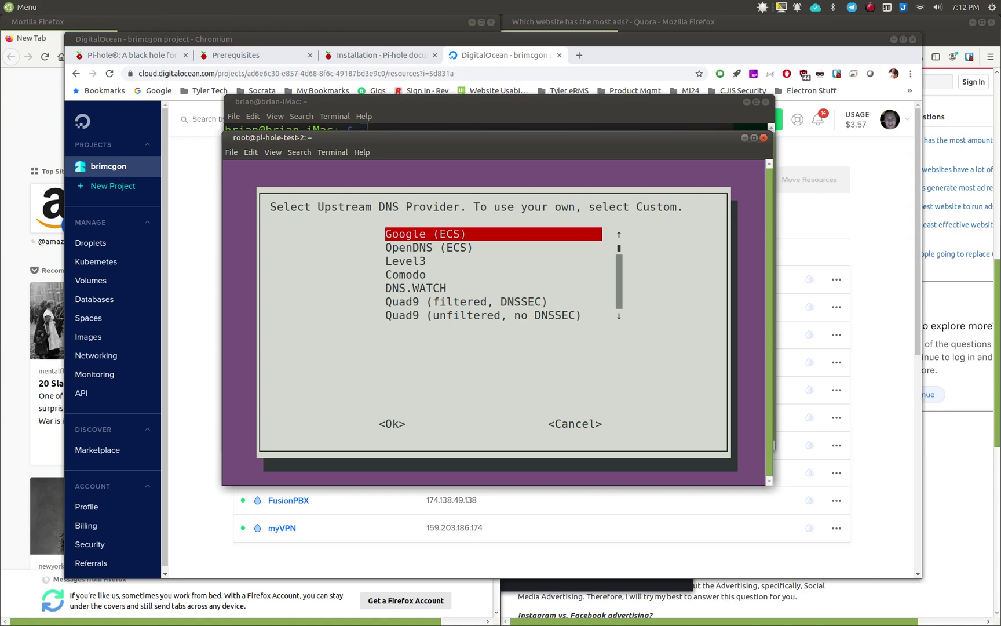
- Look through the upstream DNS providers and choose OpenDNS (ECS)
key(Down)
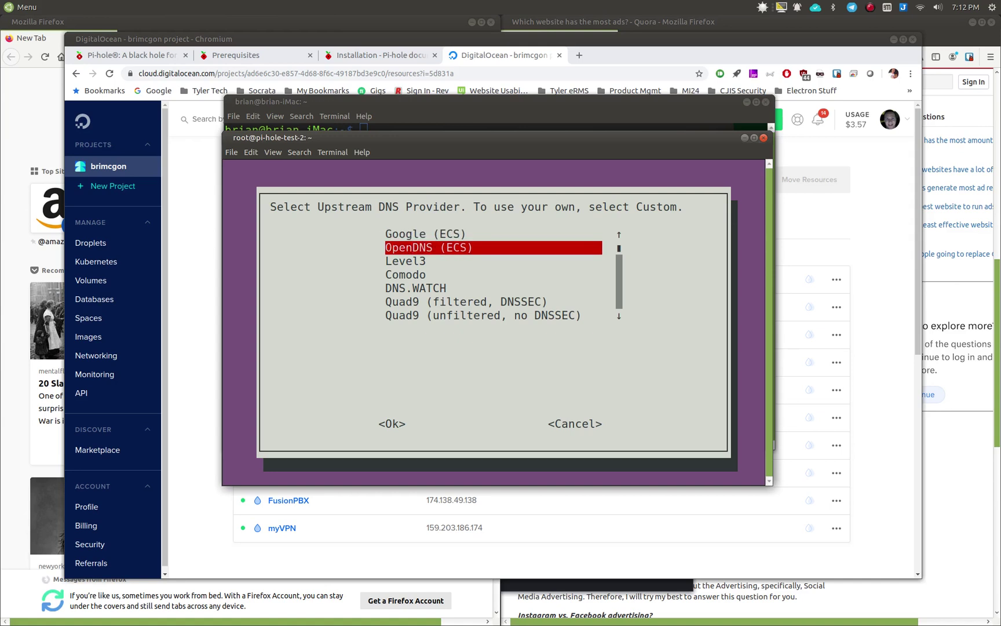
key(Down)
key(Down)
key(Down)
key(Down)
key(Down)
key(Down)
key(Down)
key(Down)
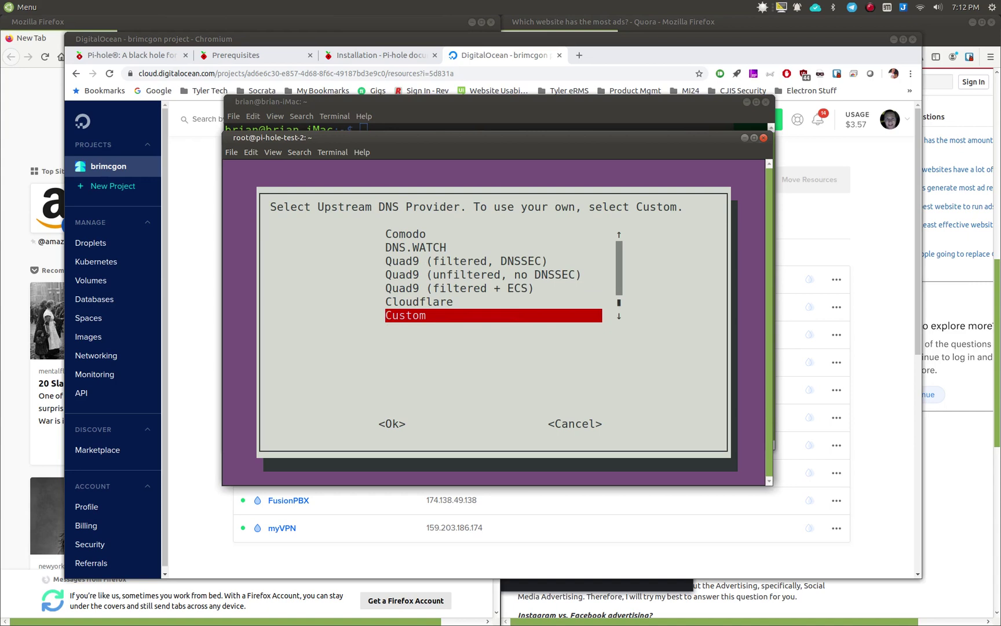
key(Up)
key(Up)
key(Up)
key(Up)
key(Up)
key(Up)
key(Up)
key(Up)
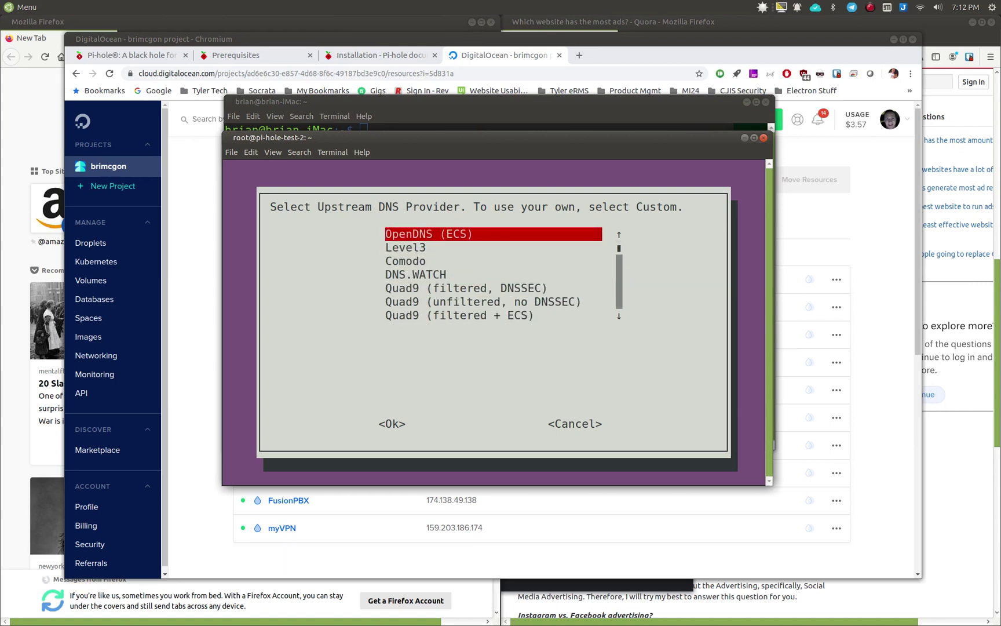
key(Up)
key(Down)
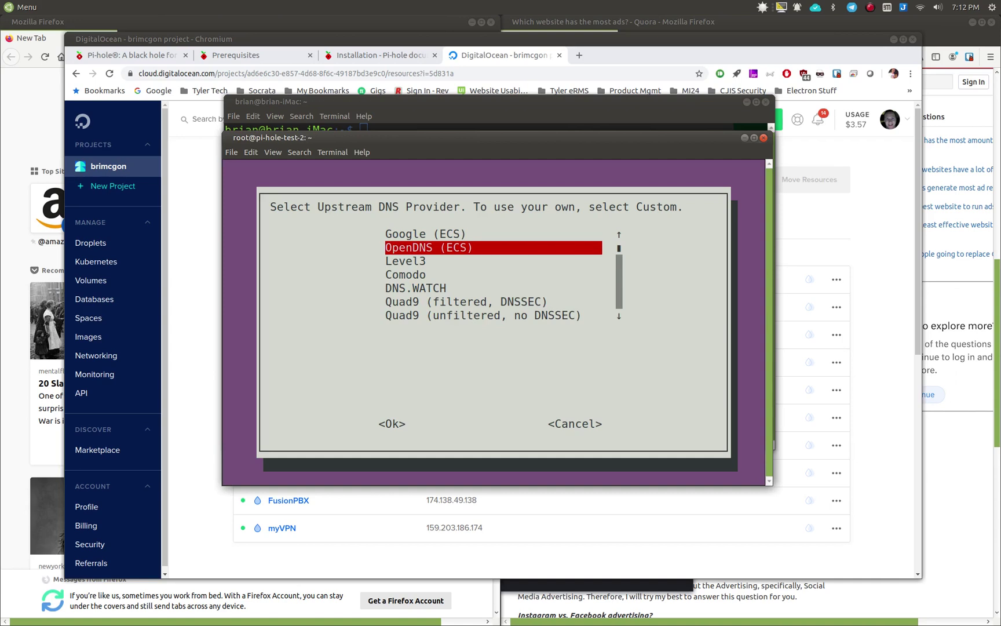
key(Tab)
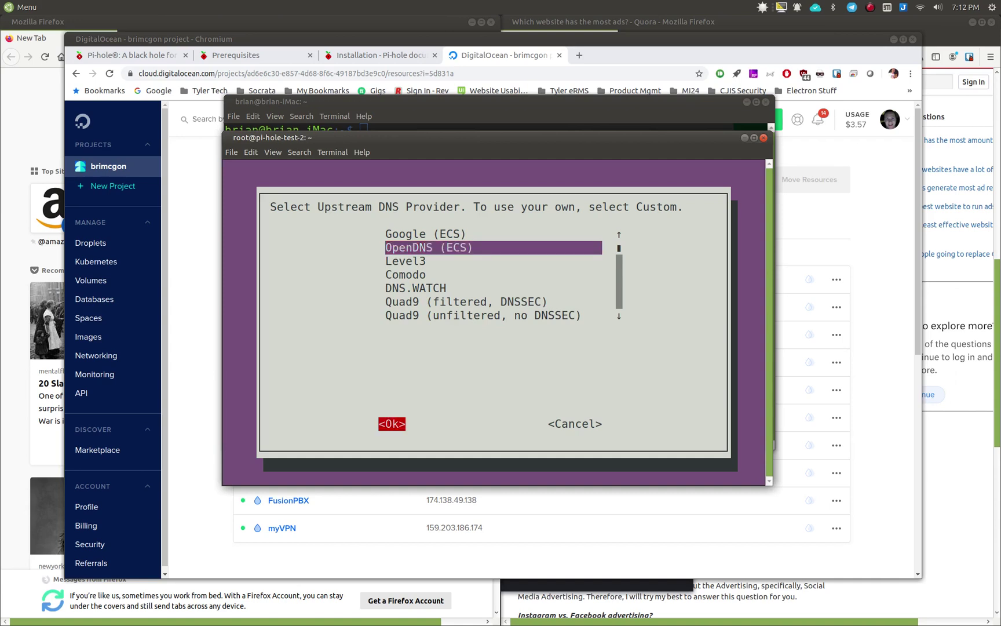
key(Return)
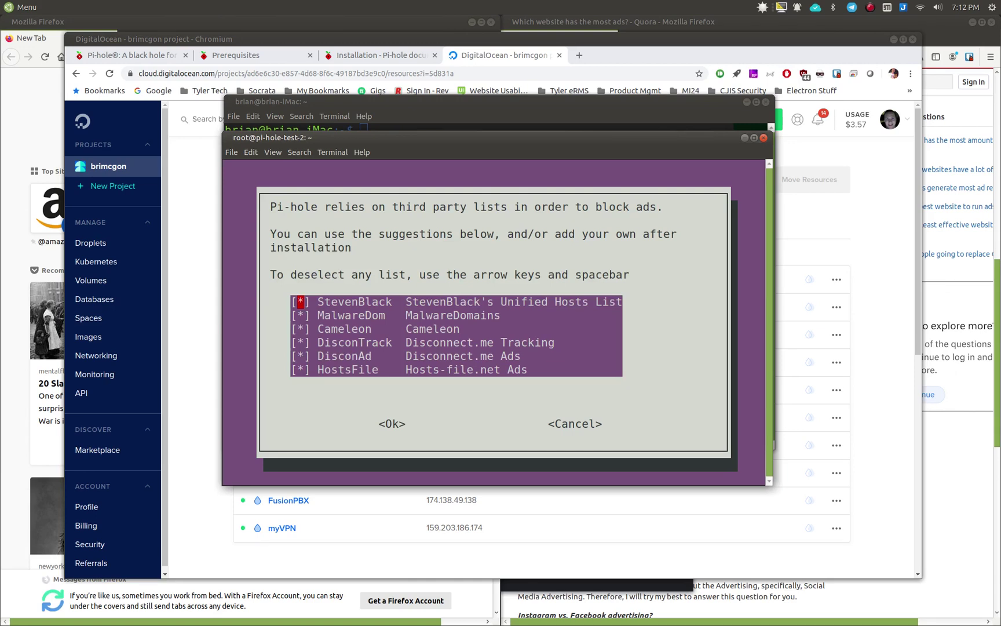
- Review the third-party block lists and accept them with all six selected
key(Down)
key(Down)
key(Down)
key(Down)
key(Down)
key(Up)
key(Up)
key(Up)
key(Up)
key(Up)
key(Tab)
key(Return)
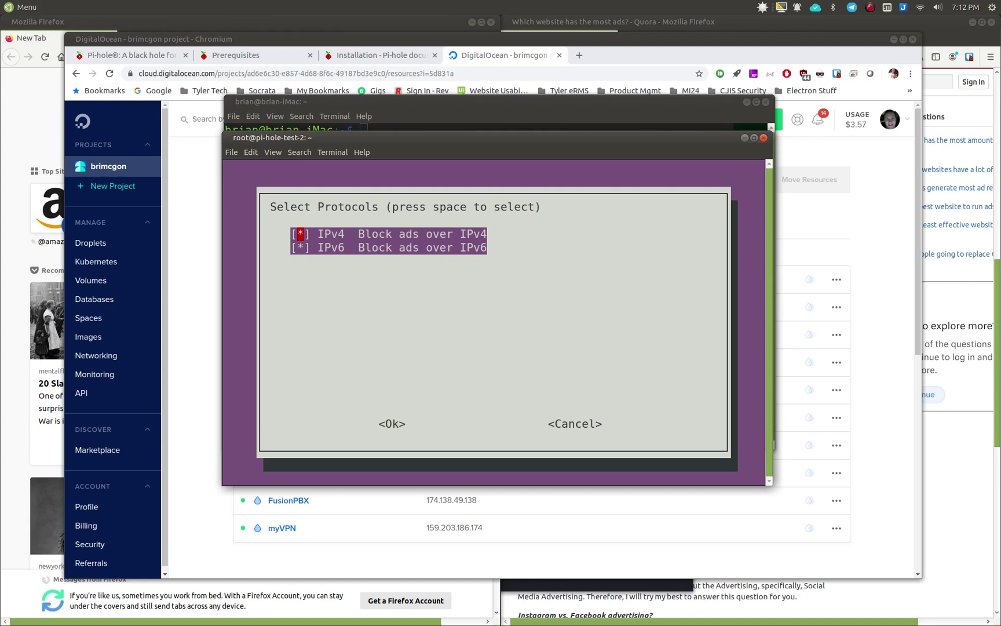
- Keep ad blocking over both IPv4 and IPv6, and accept the current network settings as the static address
key(Down)
key(Tab)
key(Return)
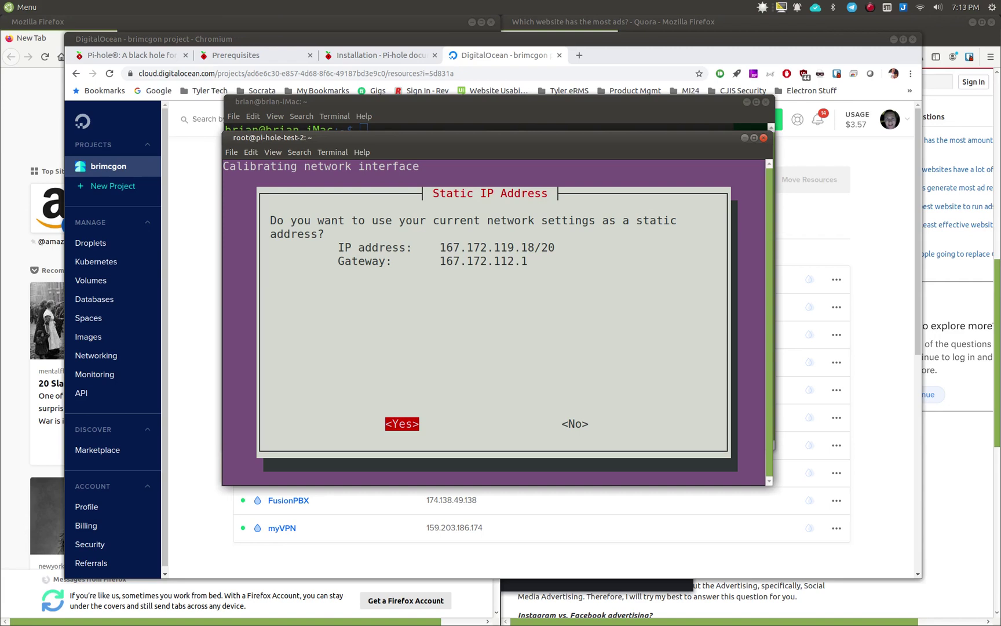
key(Return)
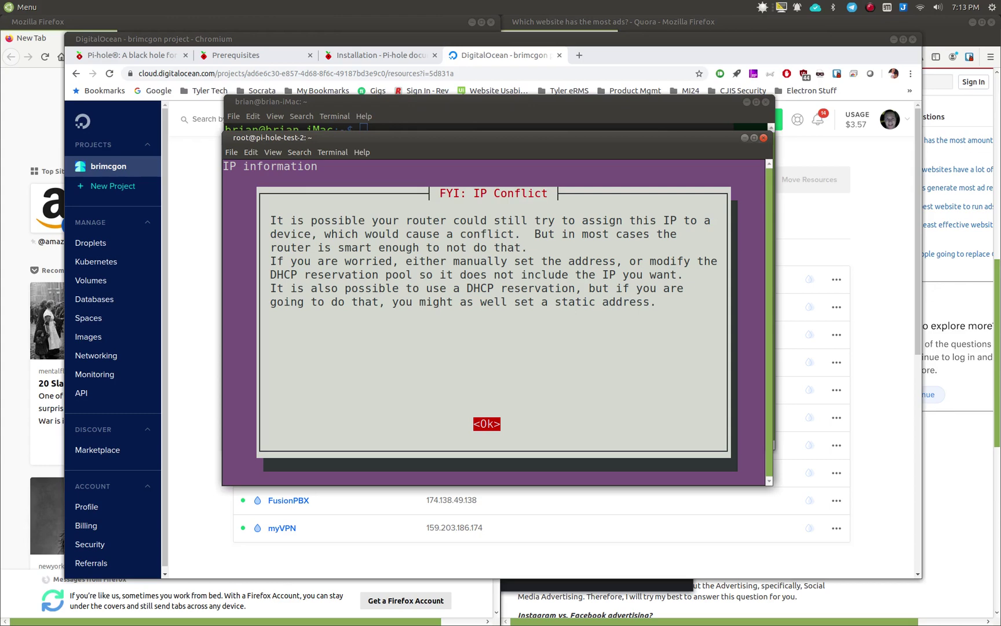
key(Return)
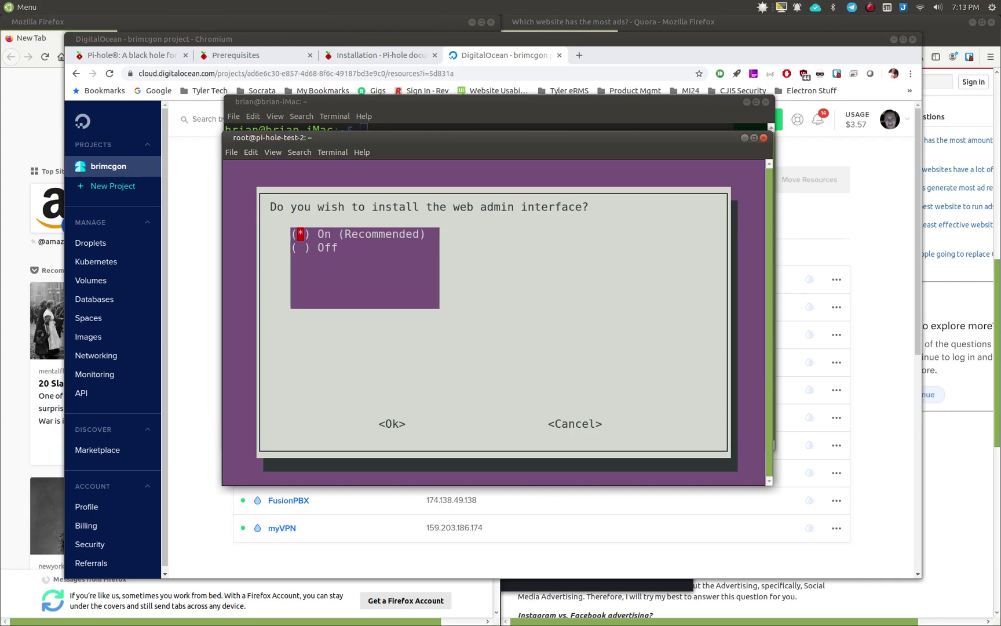
- Leave both the web admin interface and the lighttpd web server set to On for installation
key(Tab)
key(Return)
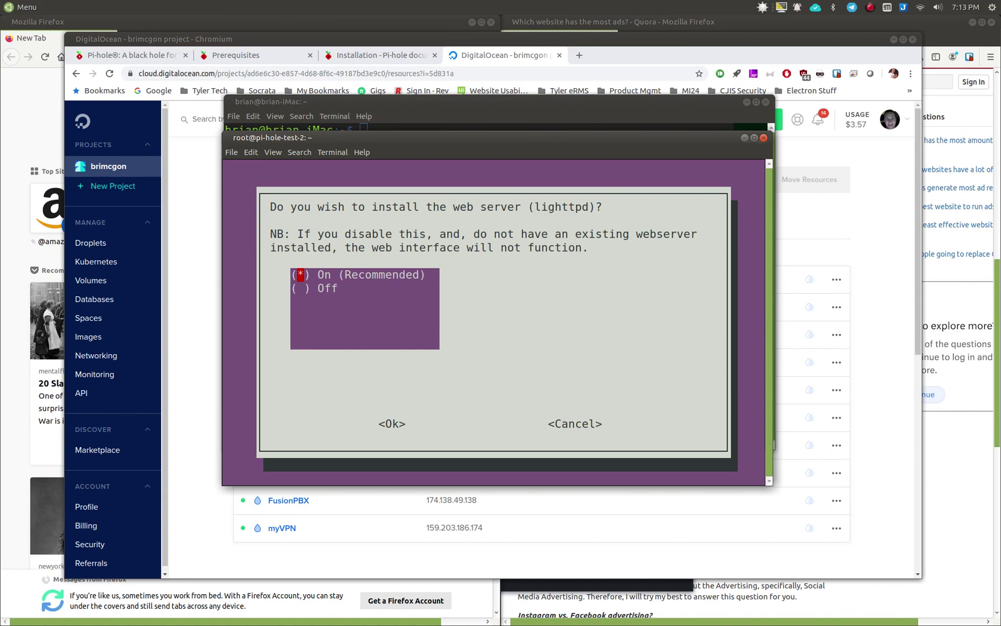
key(Tab)
key(Return)
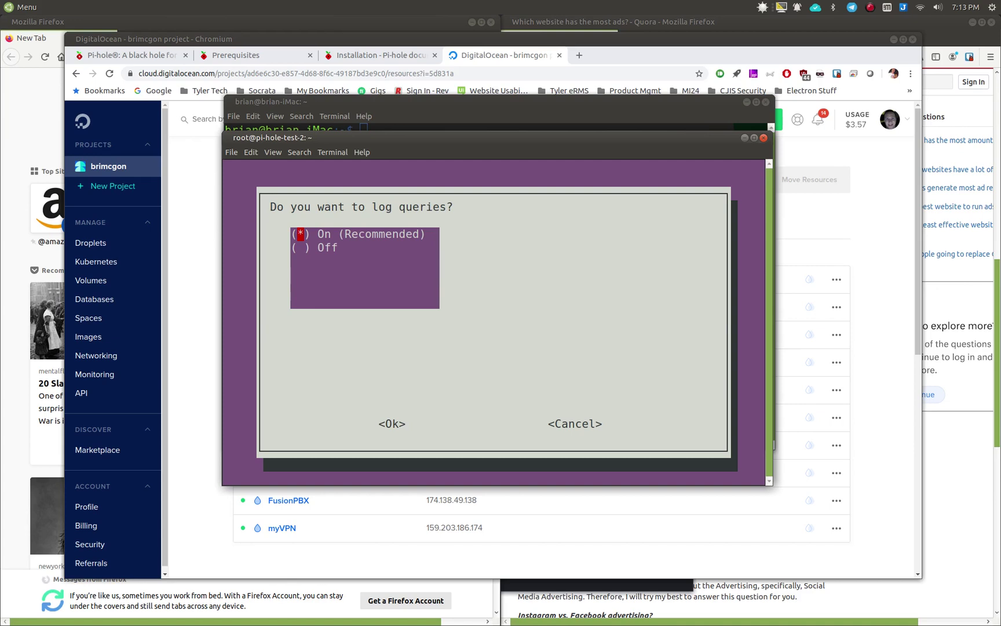
- Keep query logging on and accept FTL privacy mode 0, Show everything
key(Tab)
key(Return)
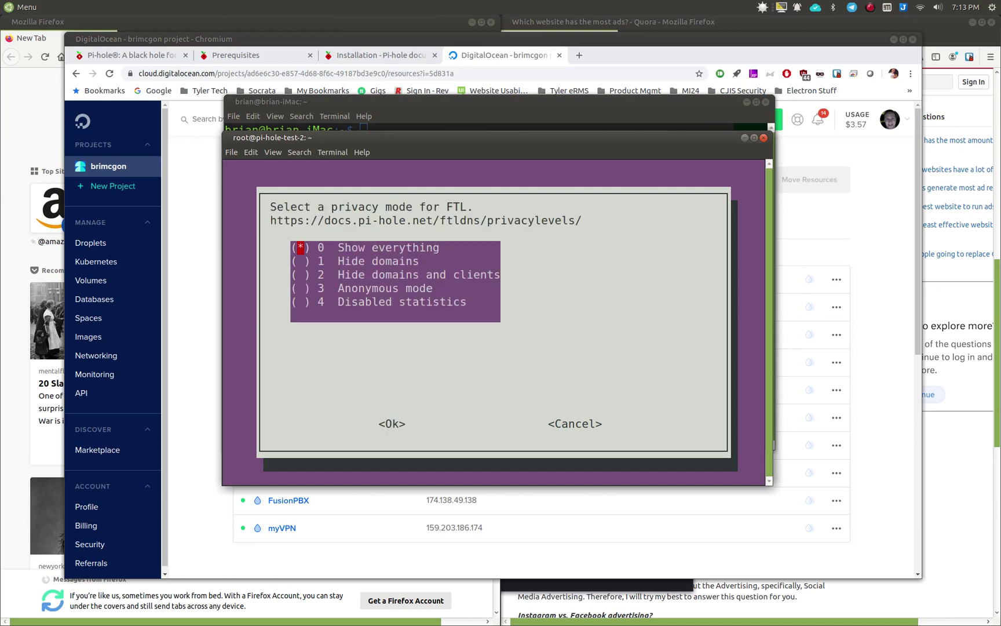
key(Tab)
key(Return)
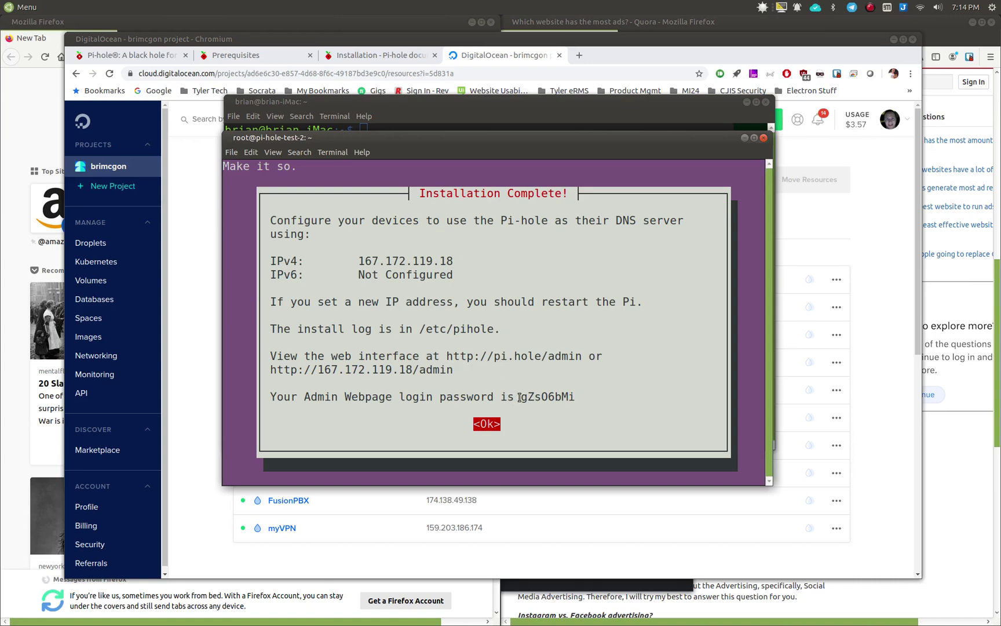
drag(519, 397, 575, 397)
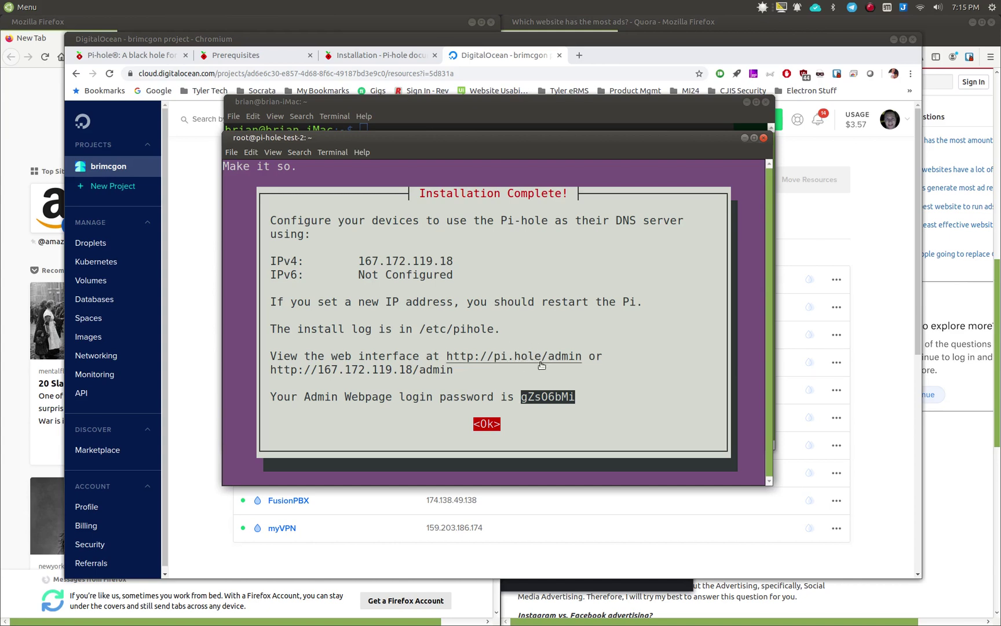
ctrl+click(367, 375)
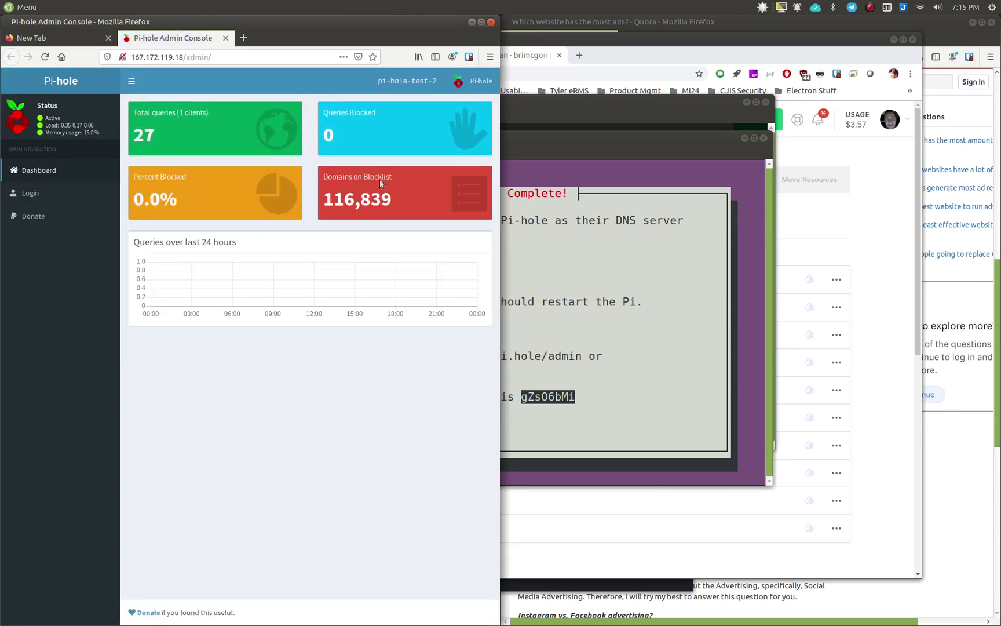
click(30, 197)
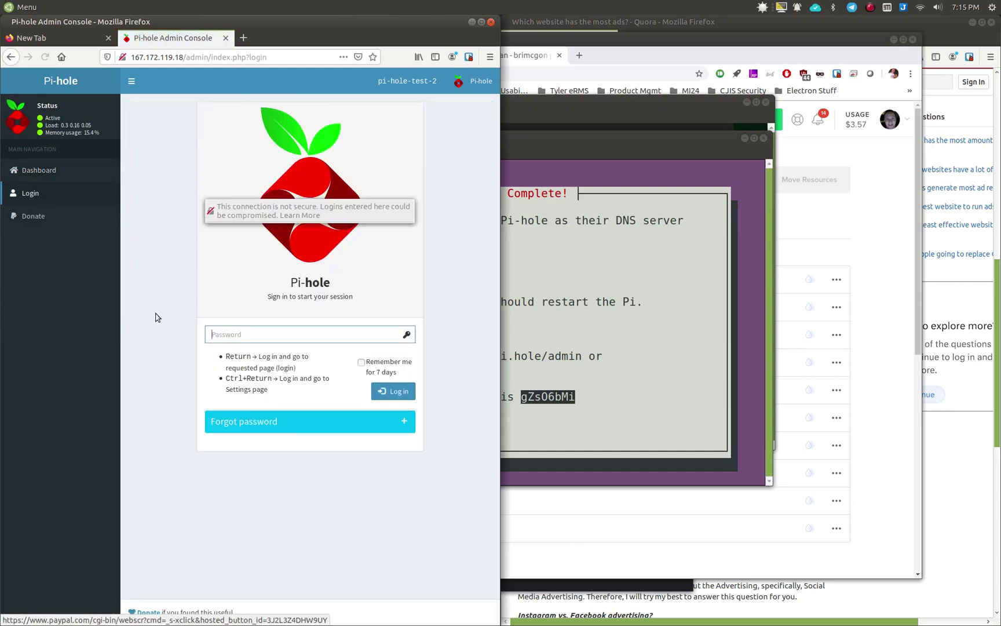
click(244, 335)
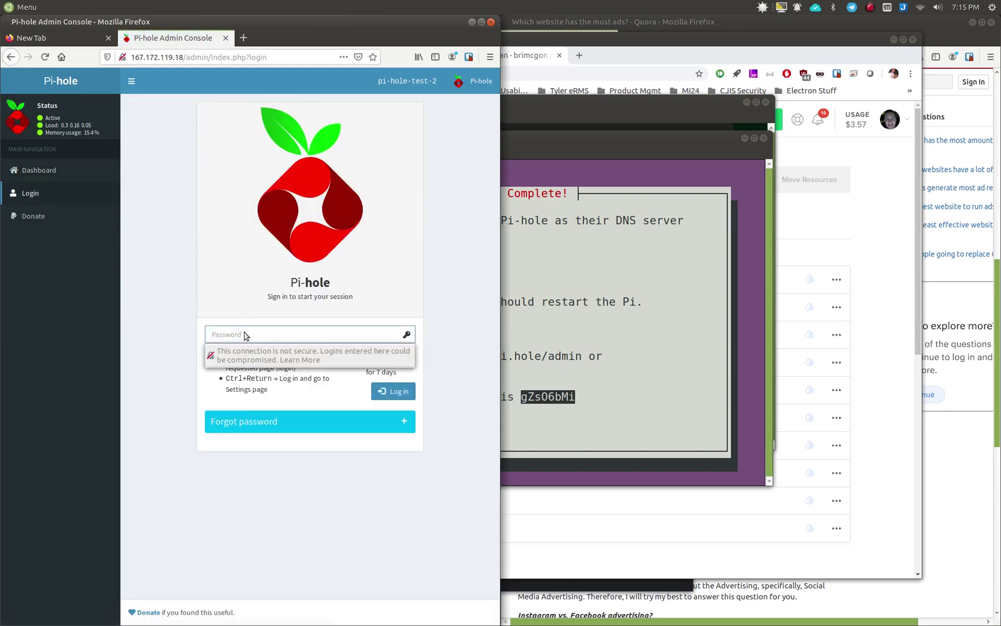
middle_click(244, 334)
key(Return)
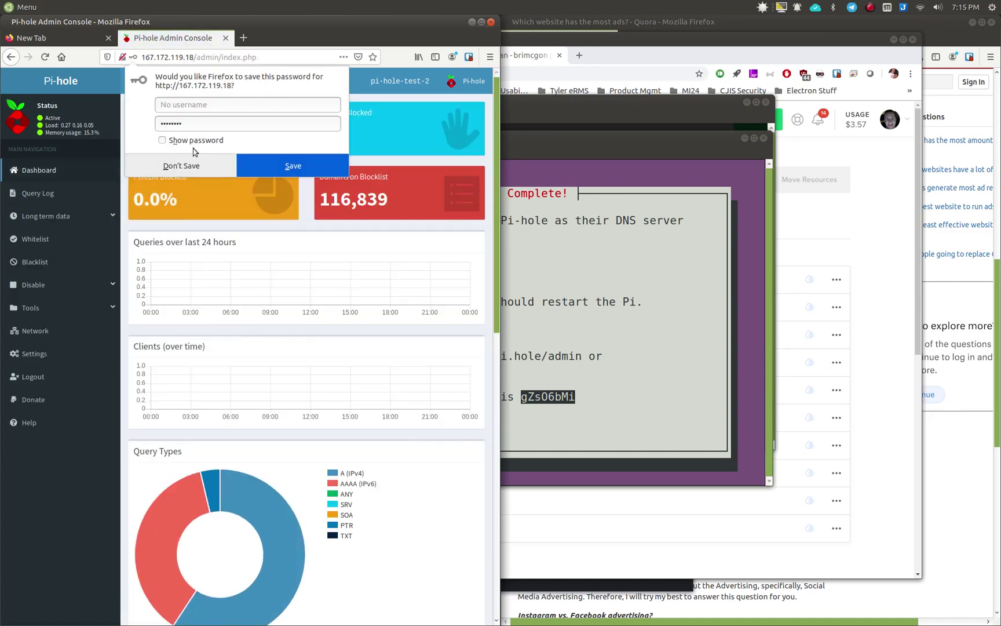
- Decline saving the login in Firefox, and dismiss the Installation Complete dialog in the pi-hole-test-2 terminal
click(184, 164)
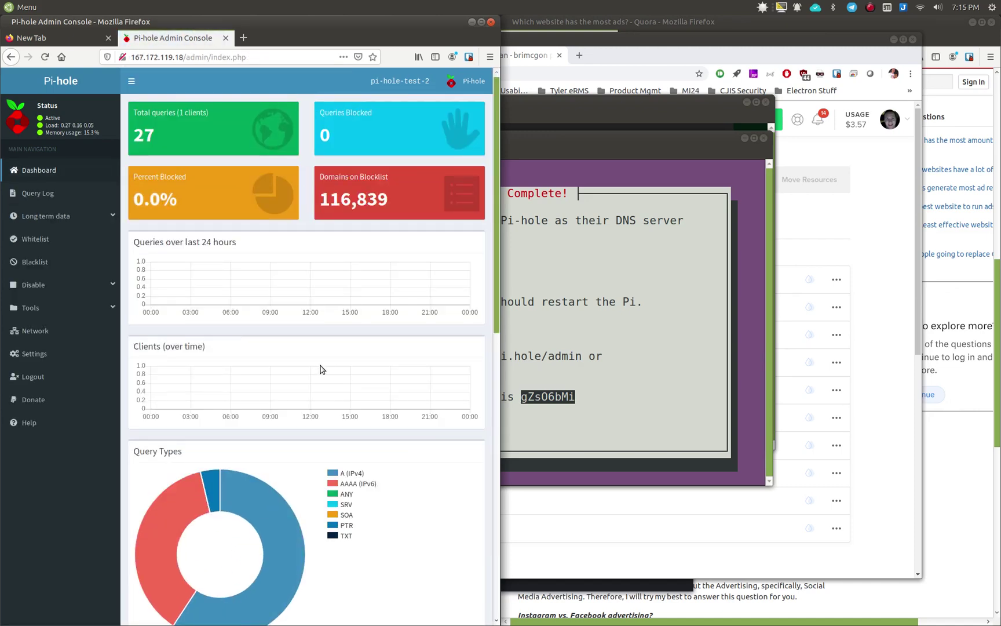
click(637, 378)
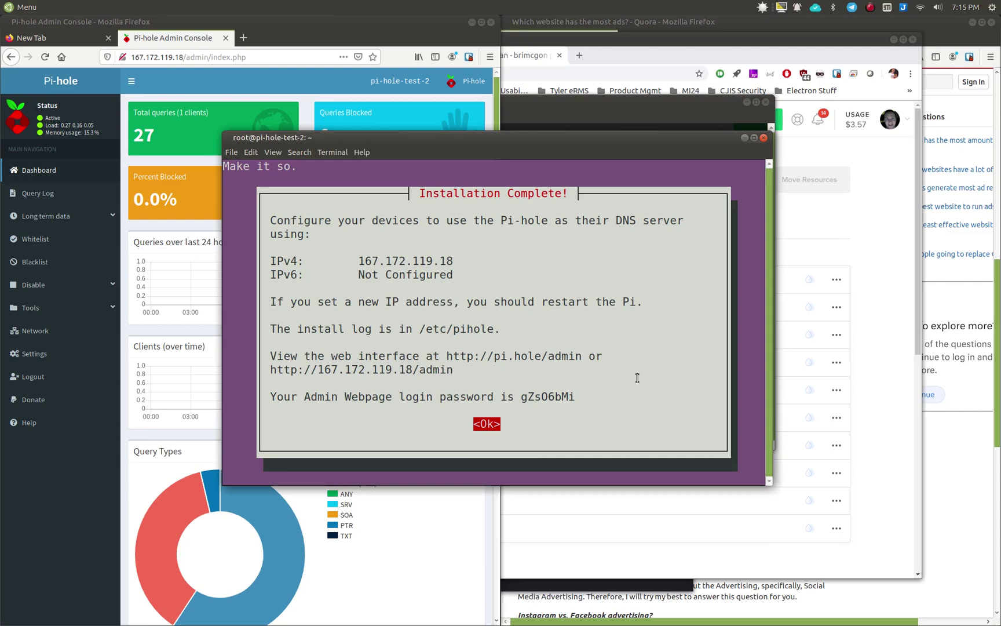
key(Return)
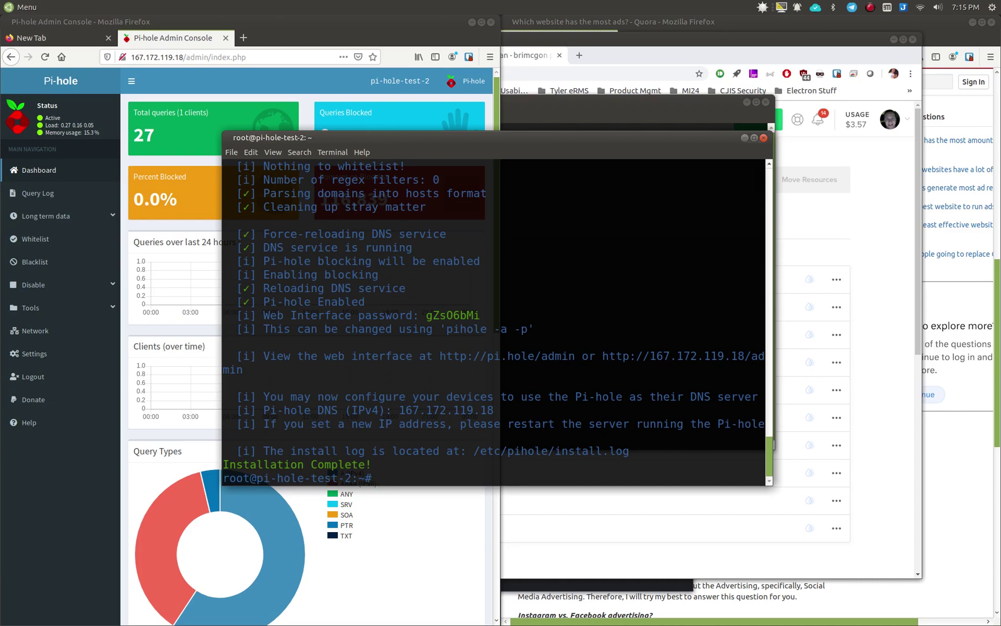
- Run pihole -a -p and leave the new password blank to remove the web interface password
text(pihole -a -p)
key(Return)
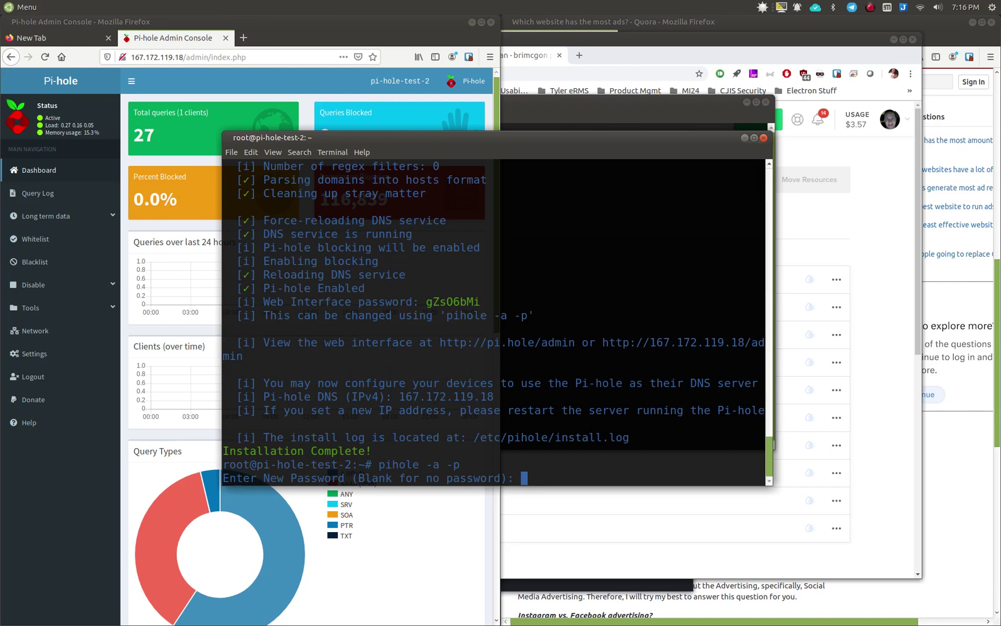
key(Return)
key(Return)
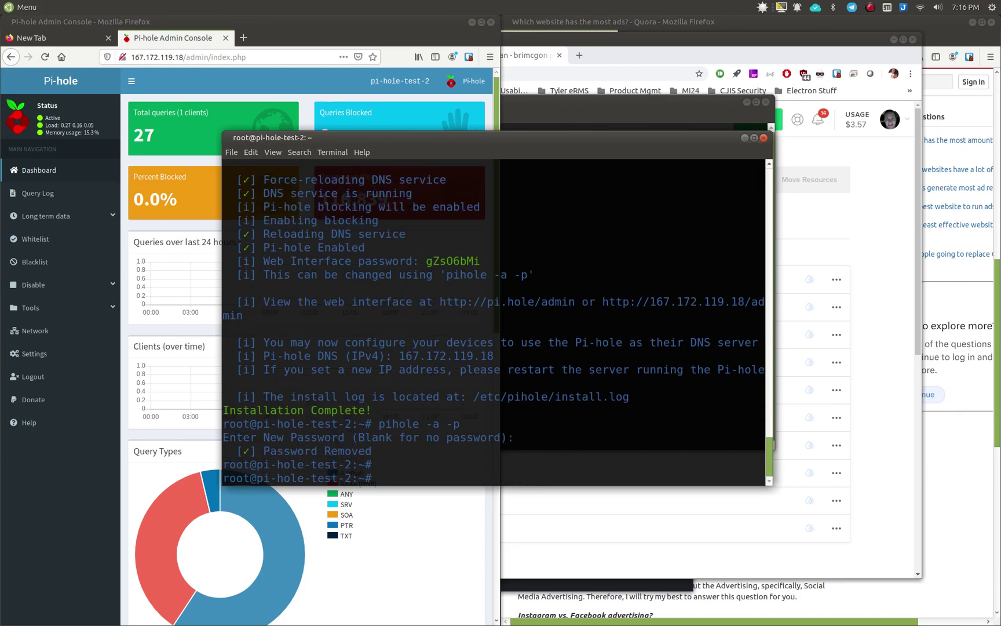
- Run pihole -a -p again, and enter and confirm a new web interface password
key(Up)
key(Return)
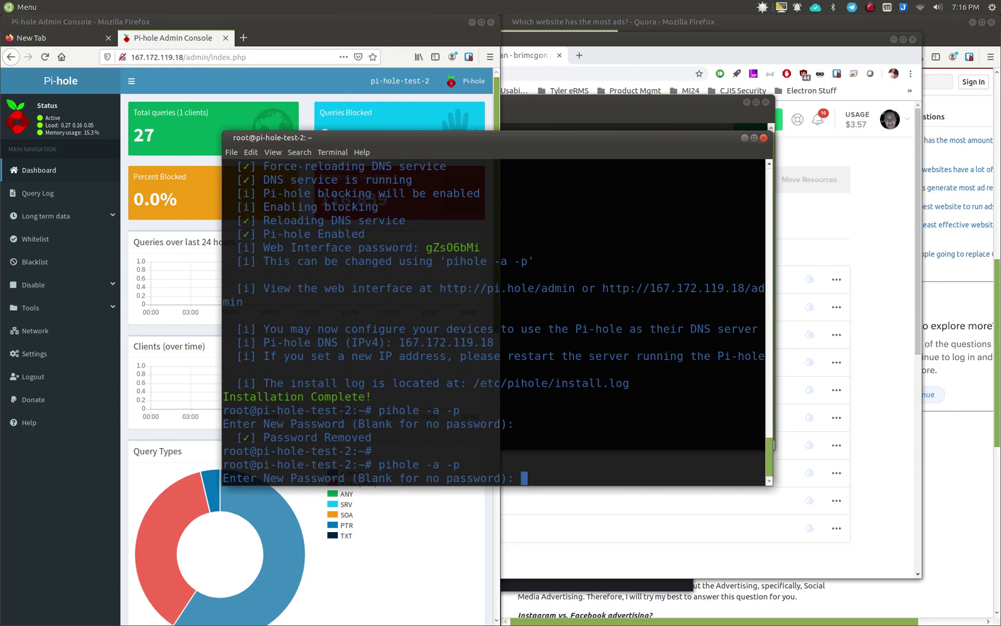
key(Return)
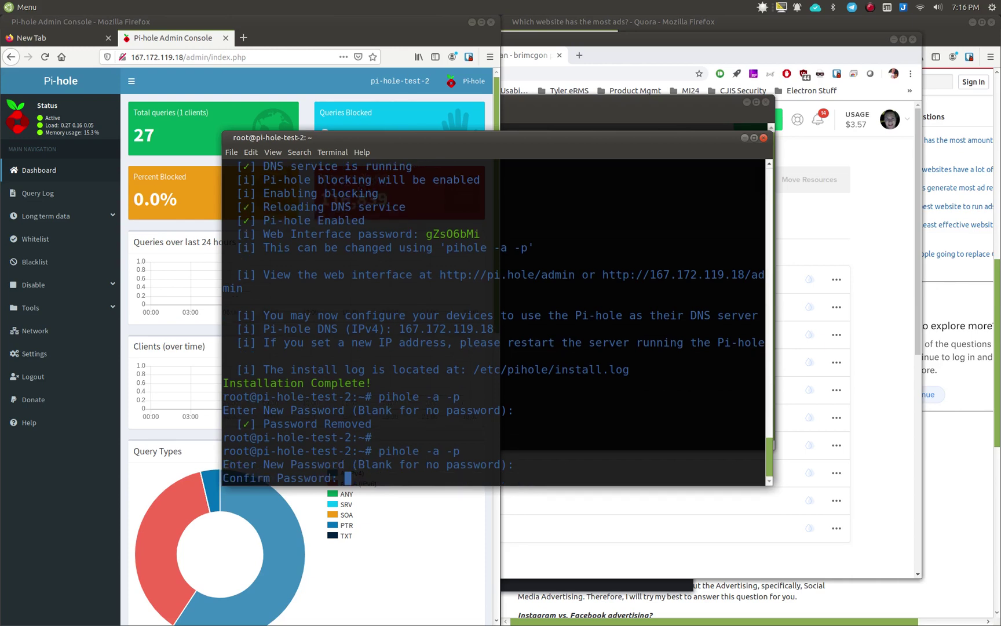
key(Return)
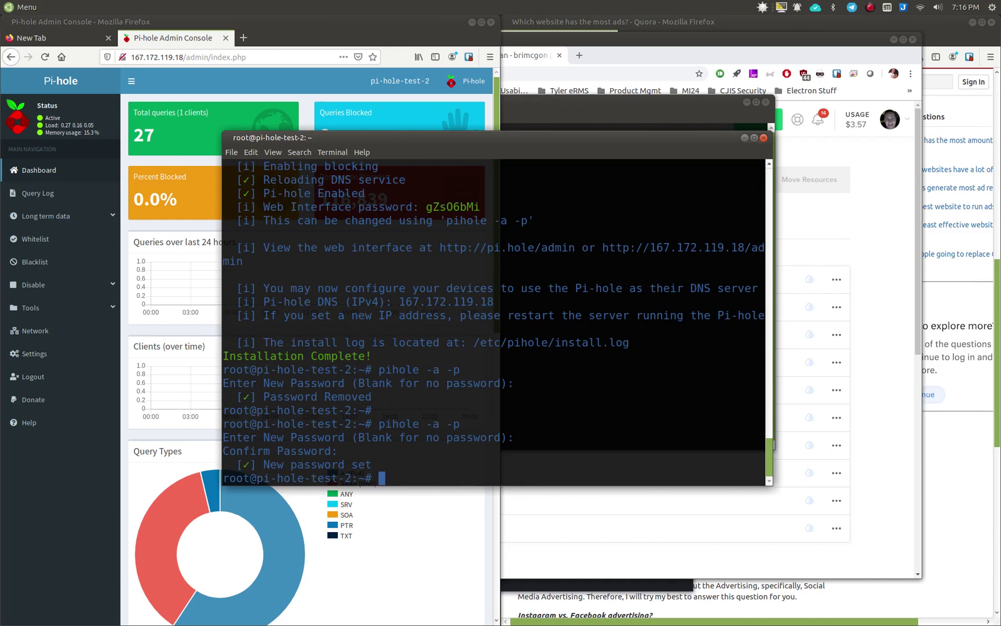
- Log out of the Pi-hole admin console, log back in with the new admin password, and look over the dashboard
click(58, 471)
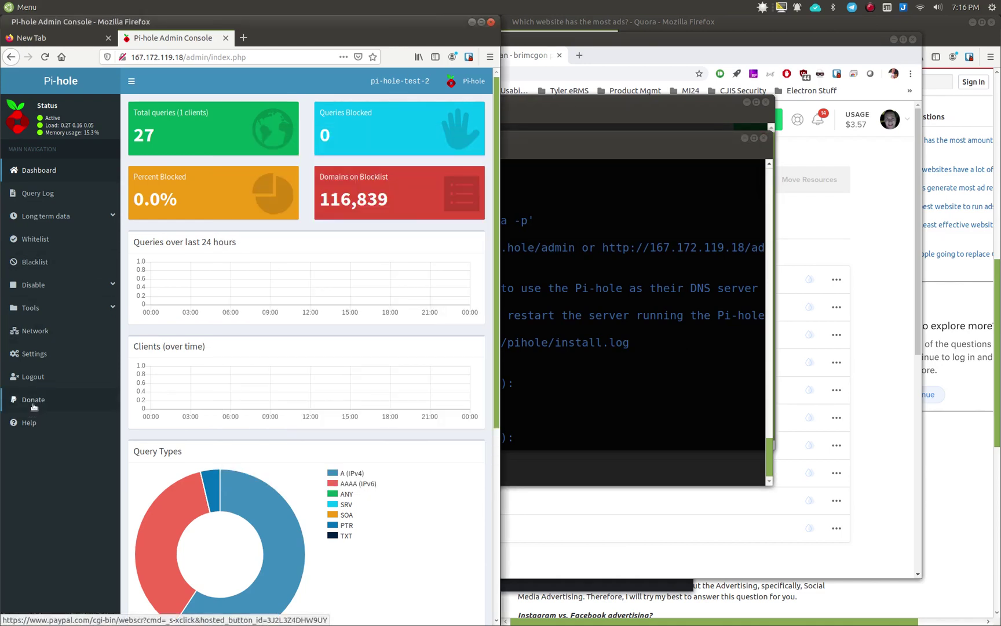
click(32, 377)
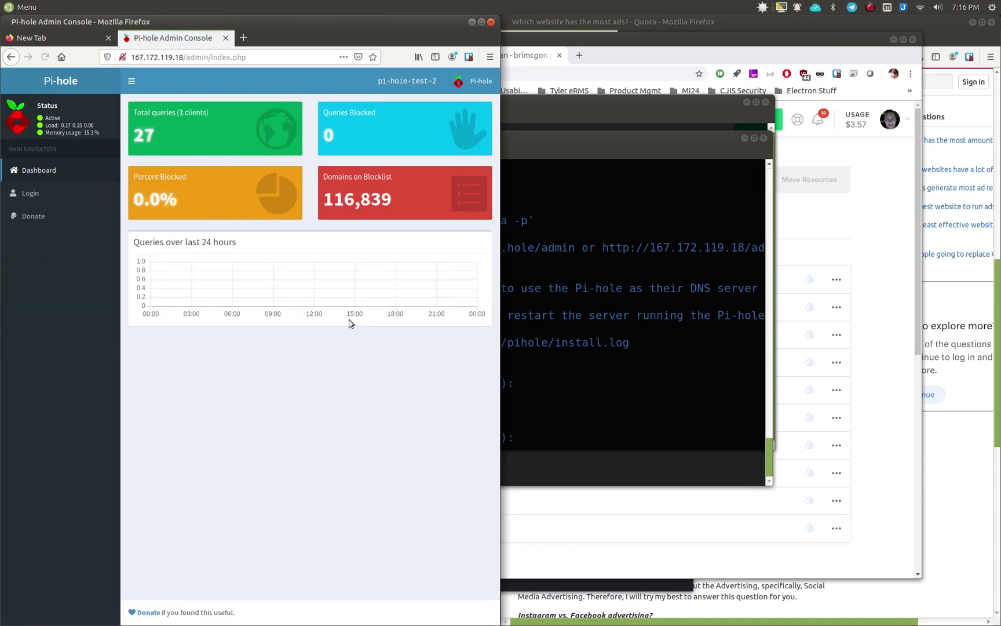
click(39, 198)
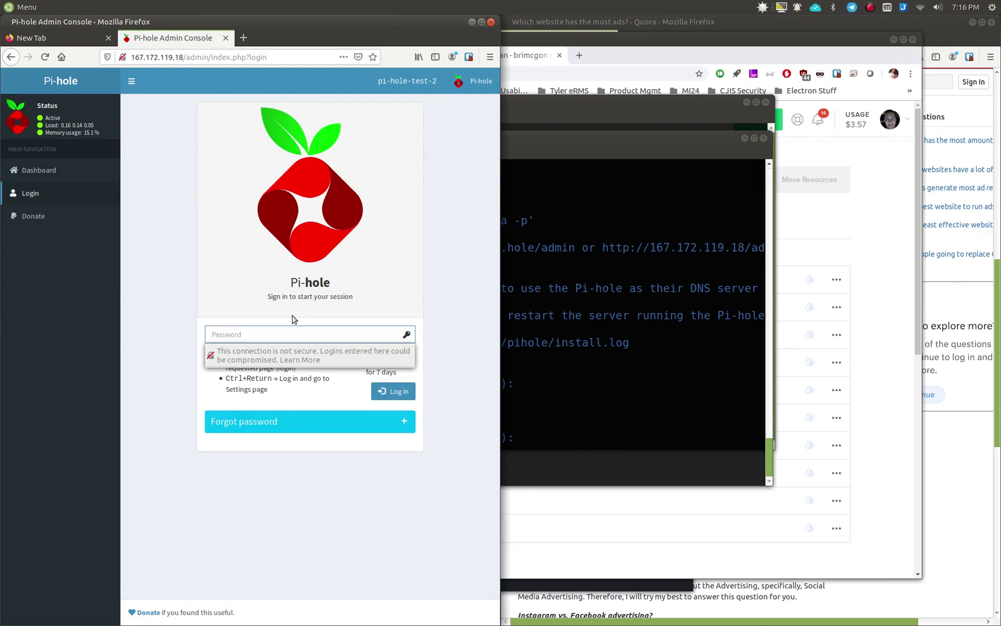
text(***********)
key(Return)
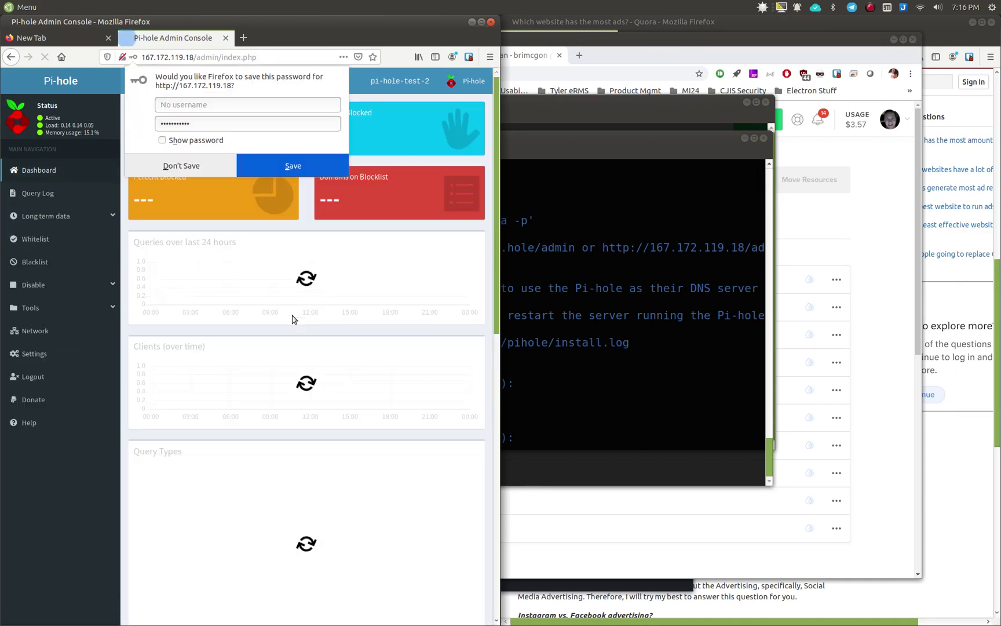
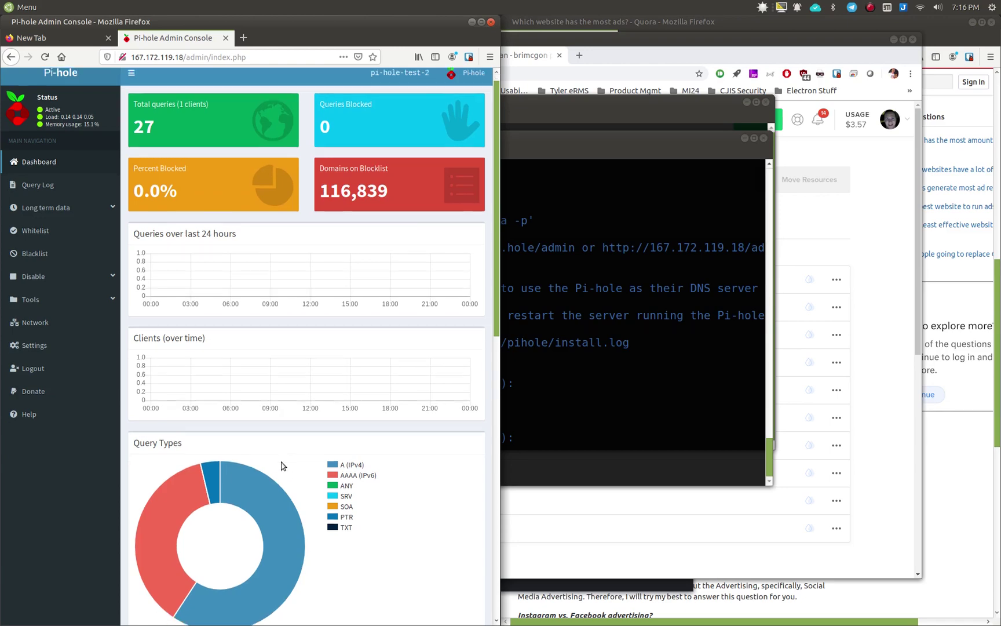
scroll(279, 461, down, 4)
scroll(279, 458, up, 4)
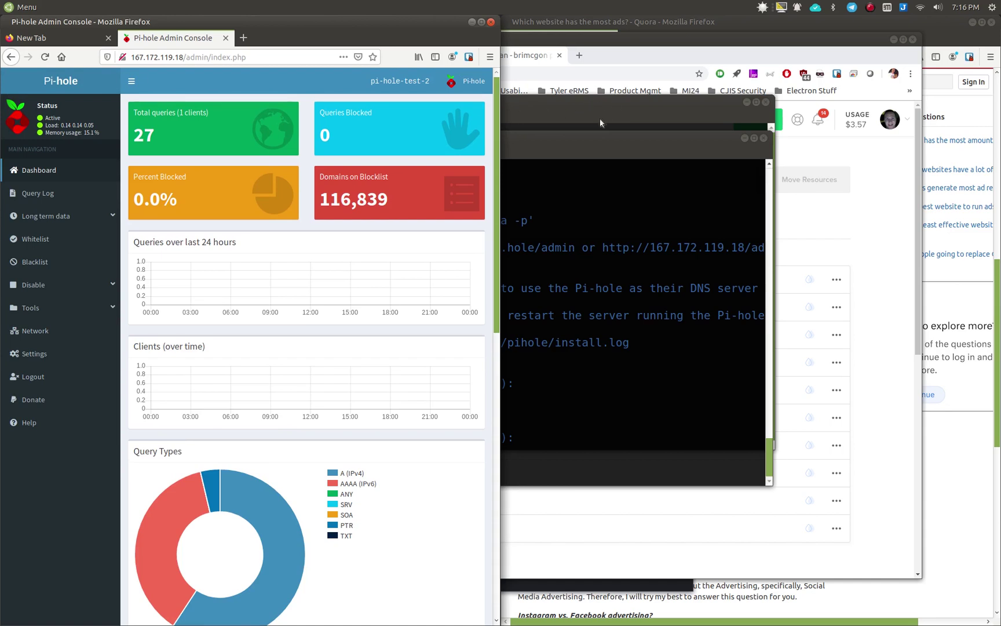
- Check the WireGuard status with sudo wg in the local terminal, entering the sudo password
click(664, 105)
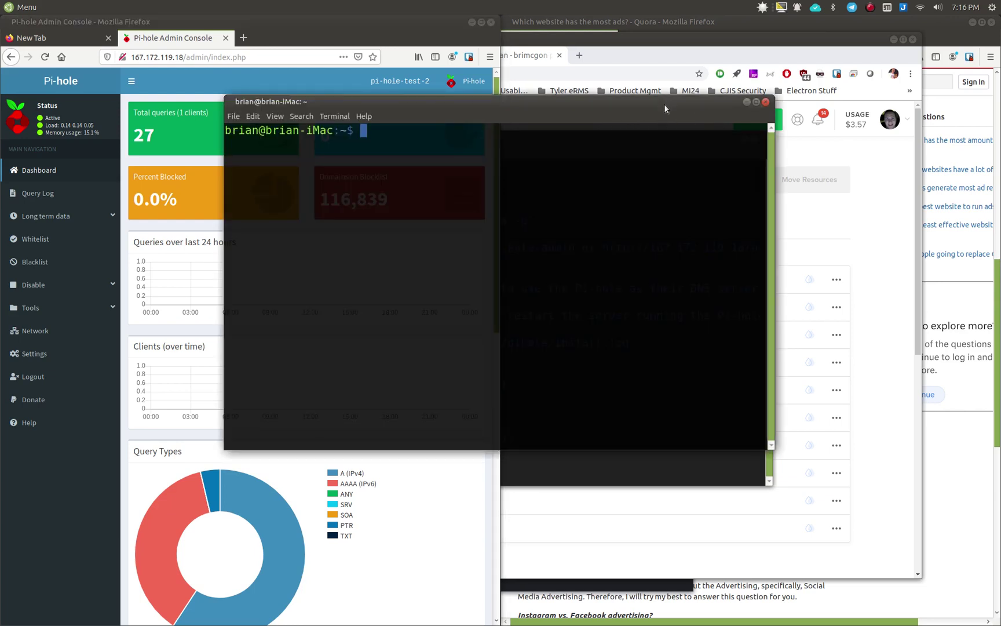
text(sudo wg)
key(Return)
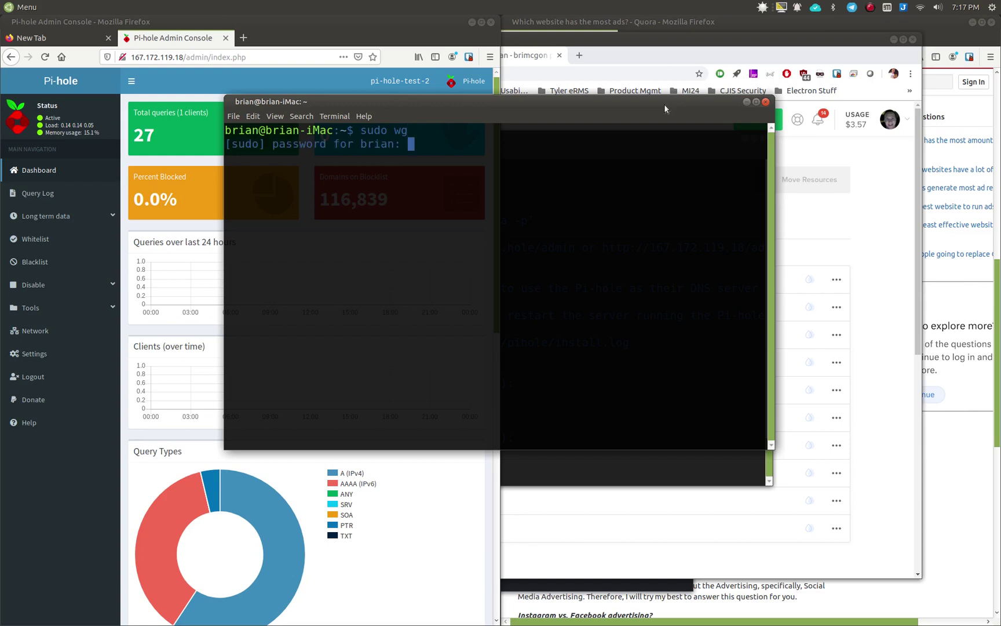
key(Return)
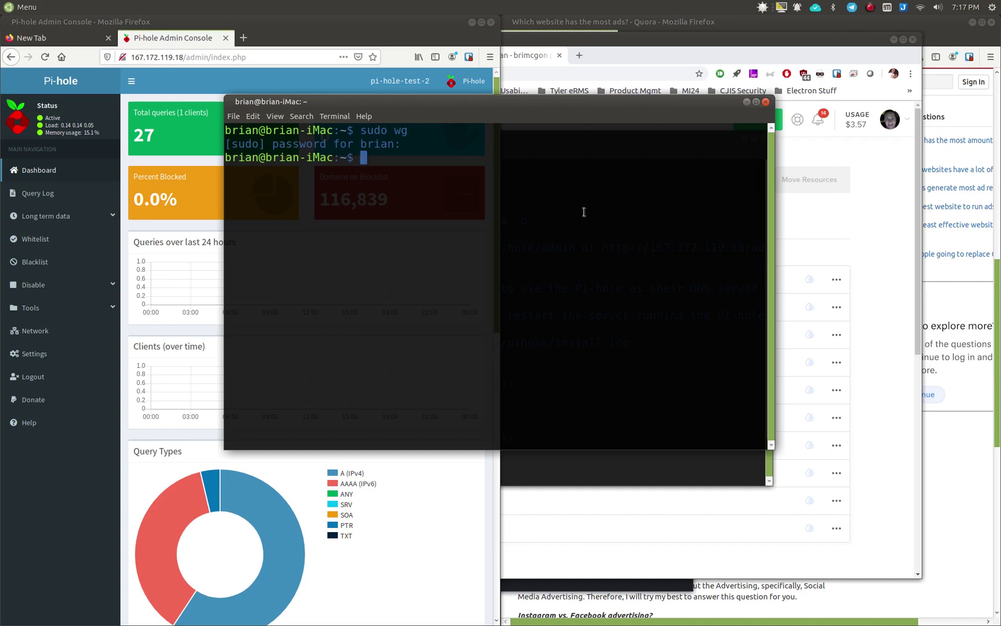
- Open the IPv4 settings of the MacG-NG Wi-Fi connection and clear its DNS servers entry
click(920, 10)
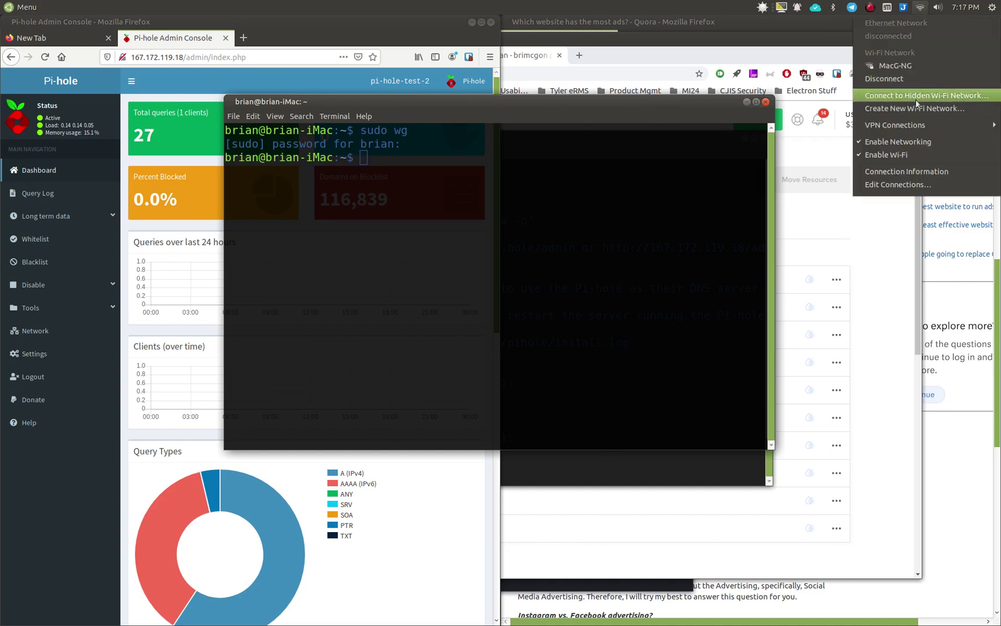
click(897, 185)
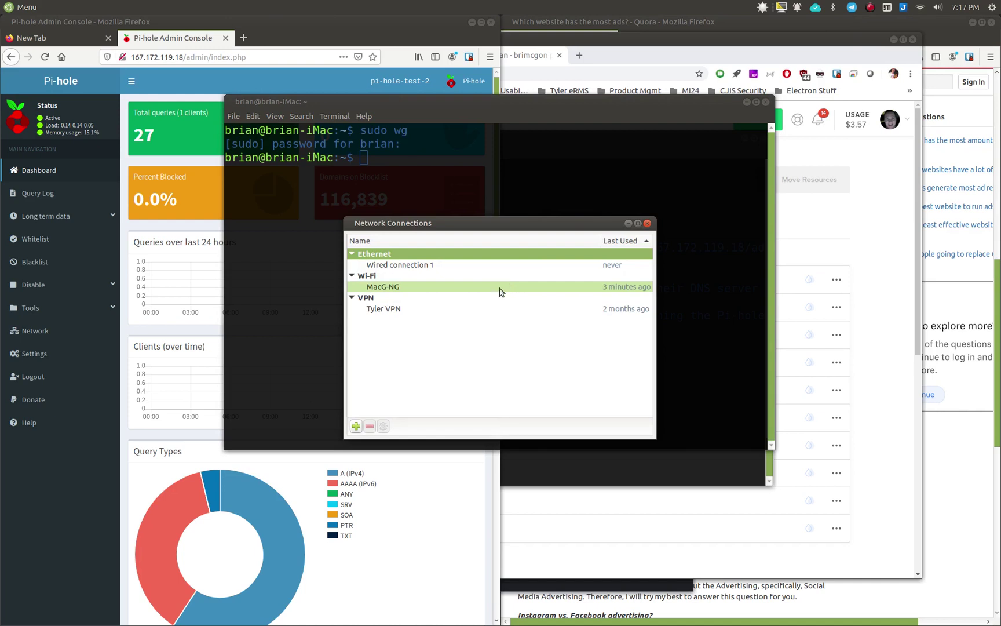
double_click(501, 289)
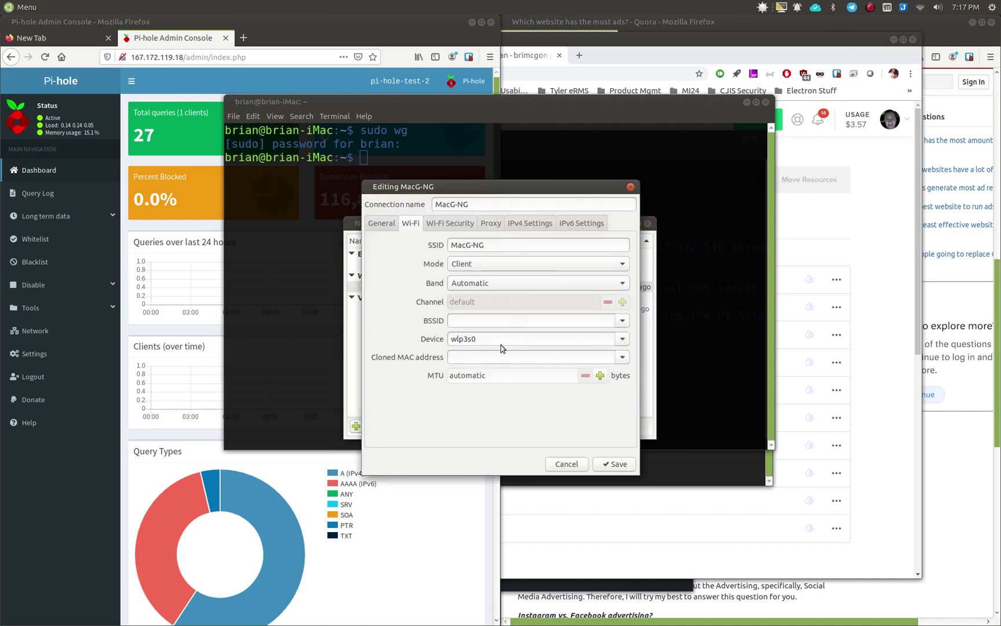
click(529, 226)
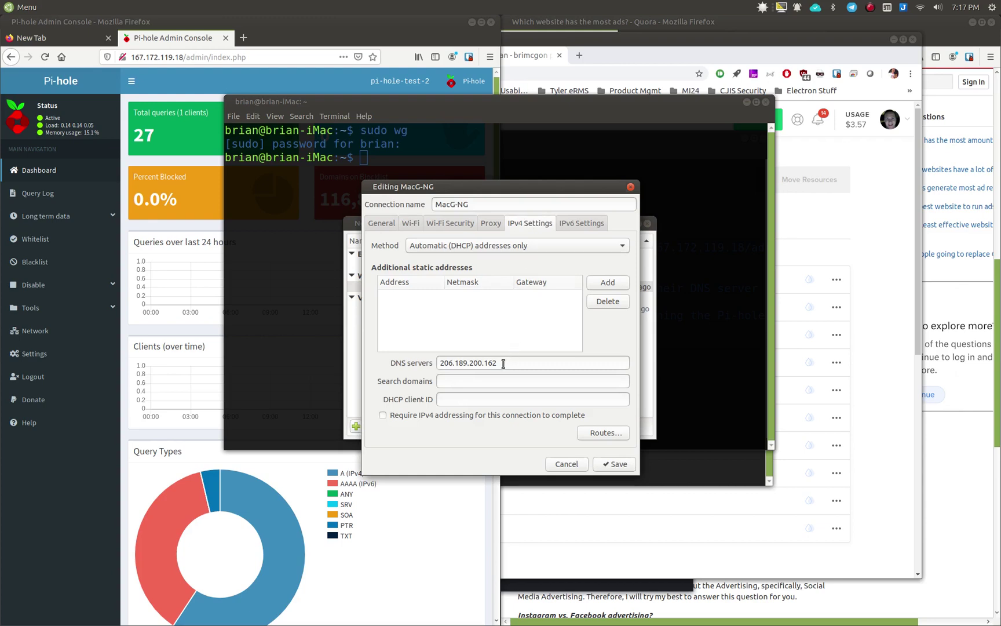
drag(503, 363, 423, 362)
key(BackSpace)
- Copy the Pi-hole address 167.172.119.18 from the admin console URL, set it as MacG-NG's DNS server, and save the connection
click(264, 27)
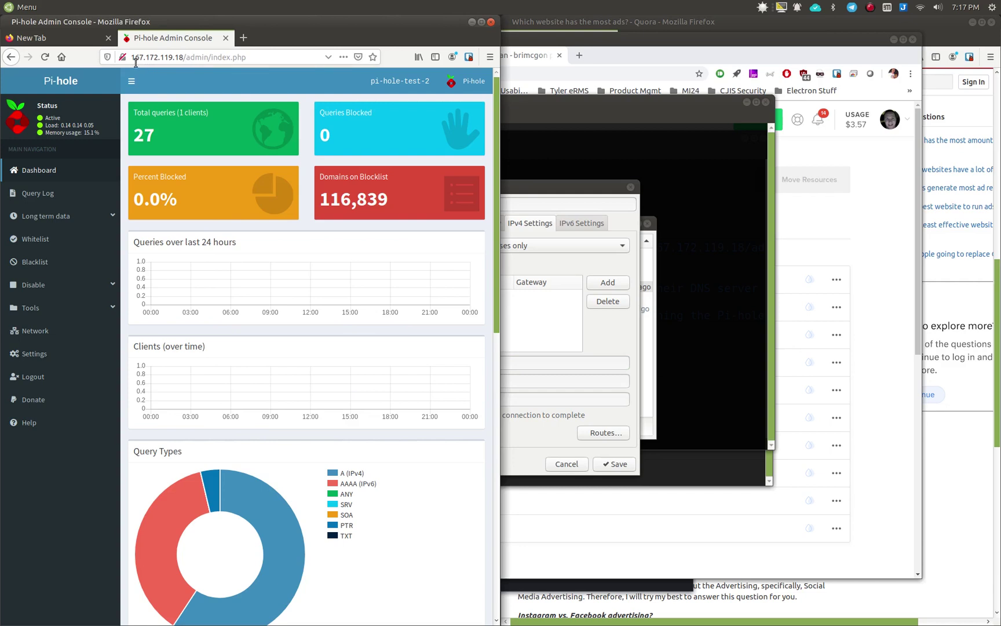
drag(132, 56, 181, 56)
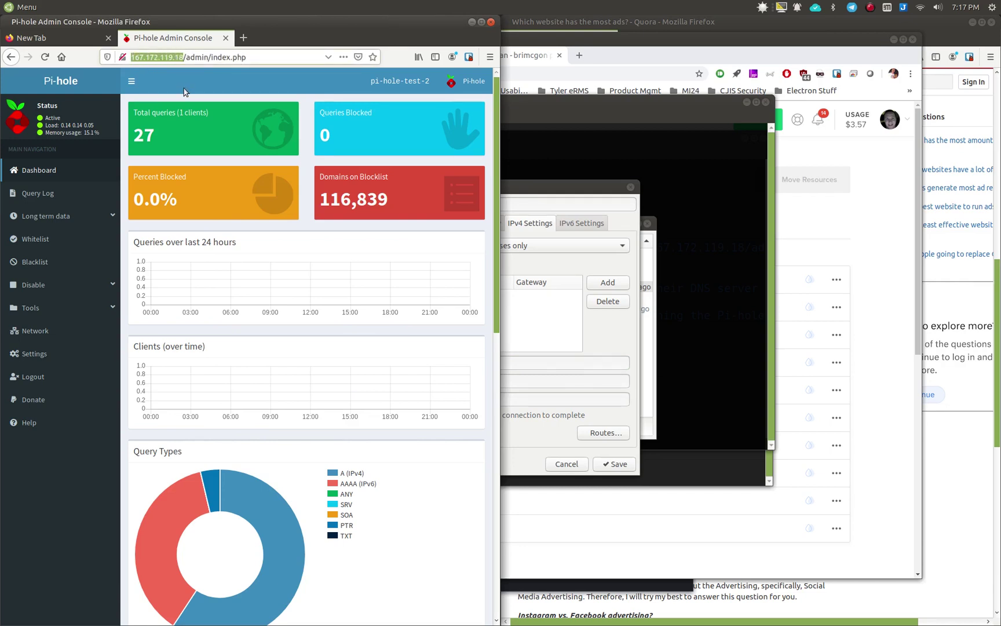
click(519, 188)
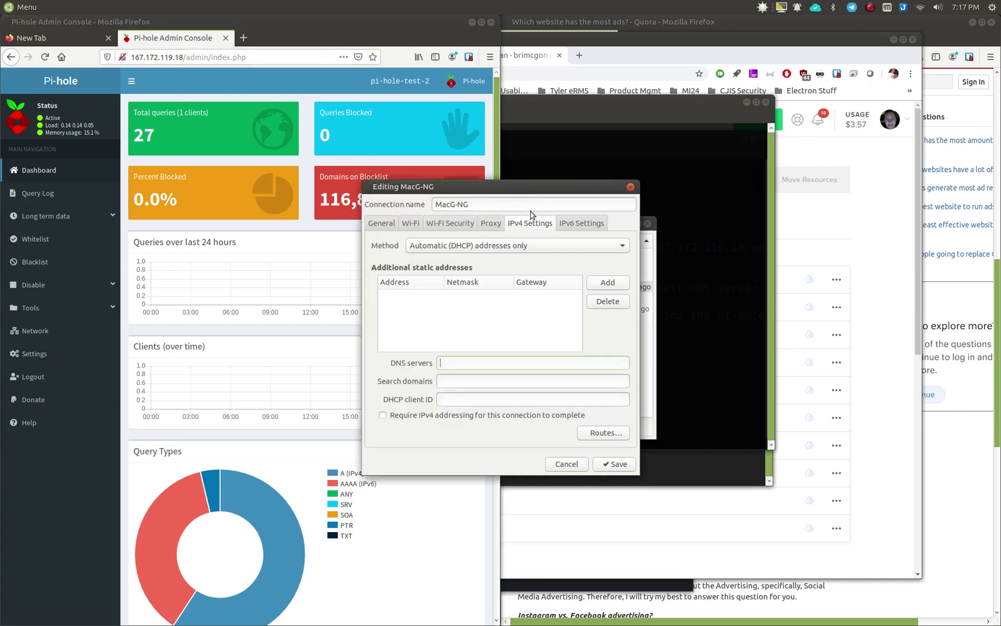
middle_click(504, 361)
key(Delete)
click(614, 464)
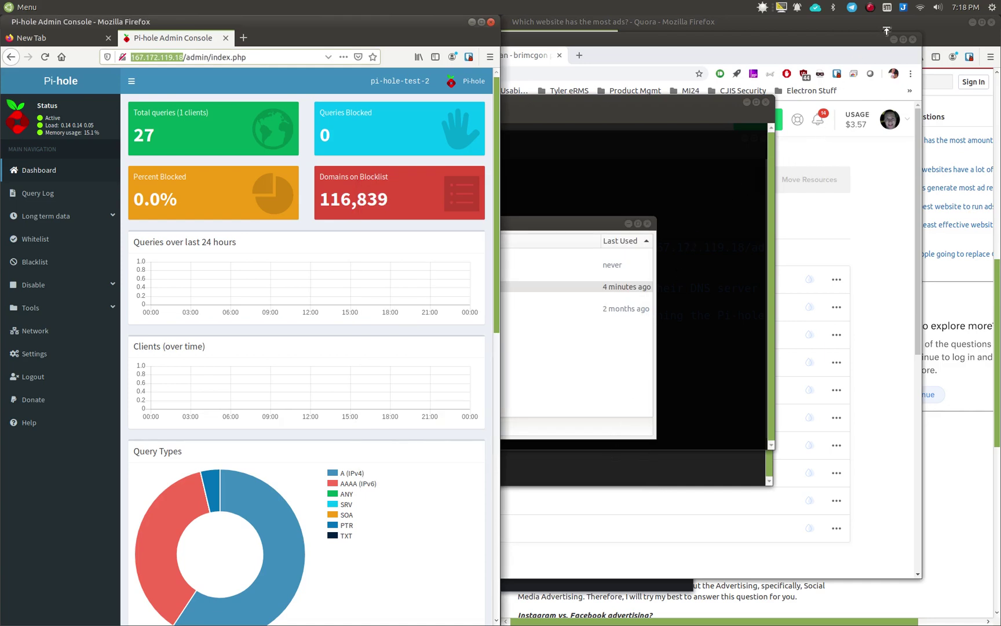
- Disconnect the Wi-Fi and reconnect to the MacG-NG network to apply the new DNS setting
click(920, 7)
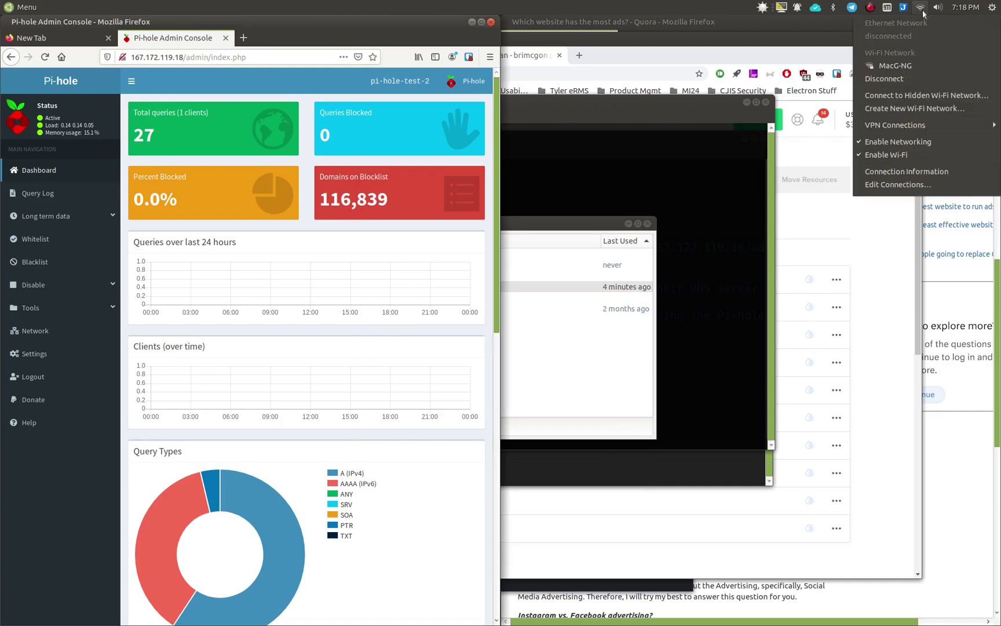
click(915, 69)
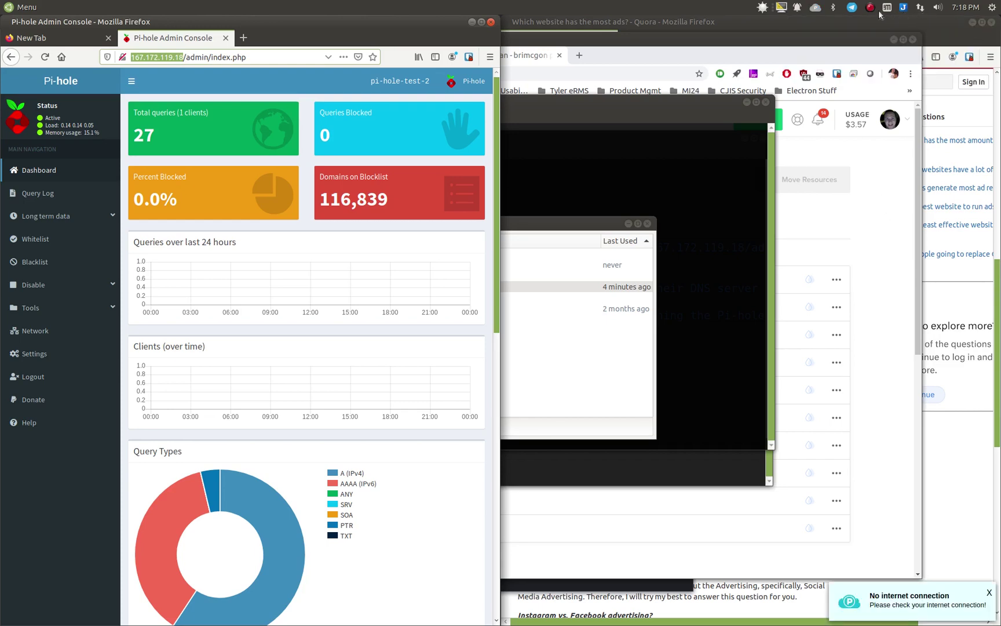
click(919, 8)
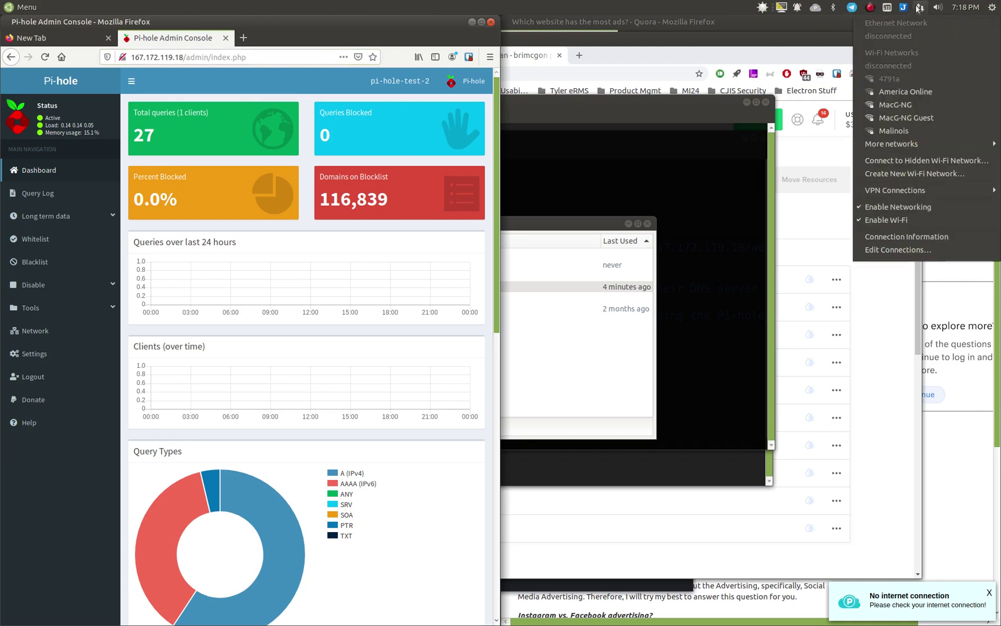
click(914, 105)
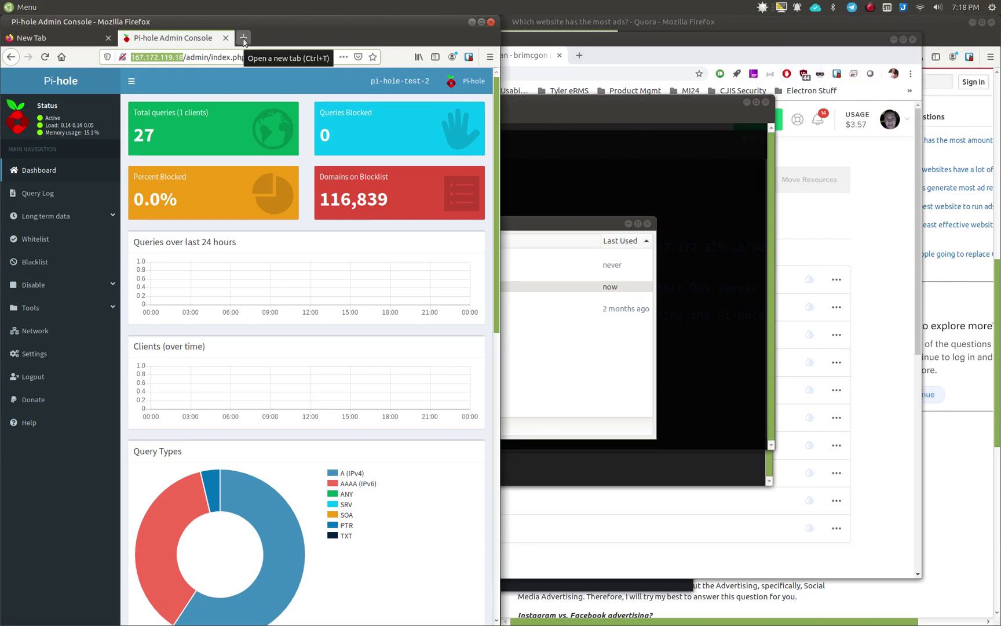
- Try to open a Google ad from the Quora page in the other Firefox window, and load and refresh the browser home page
click(965, 355)
click(893, 323)
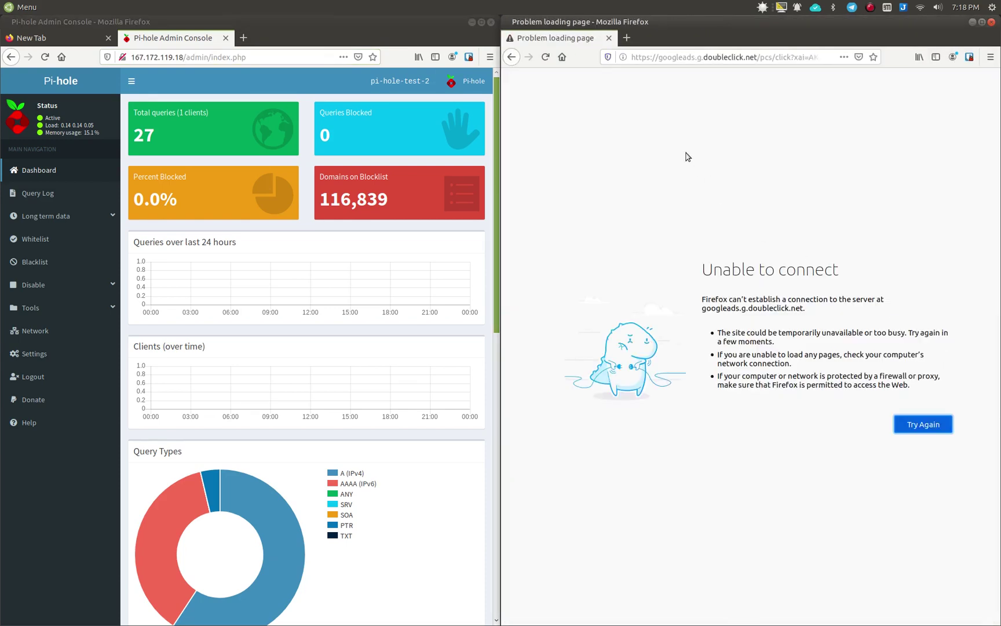
click(545, 58)
click(561, 57)
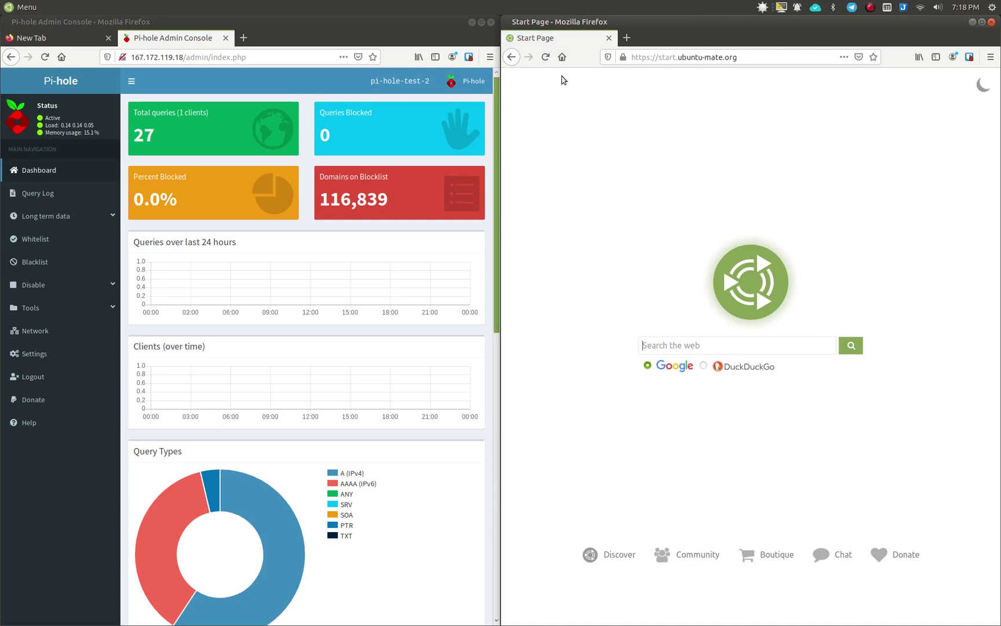
click(545, 56)
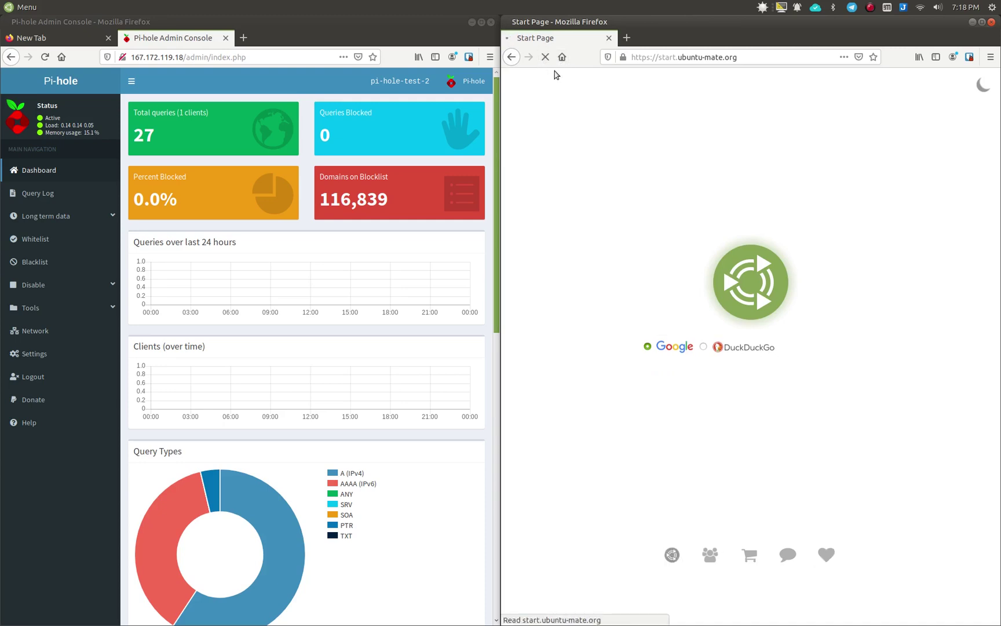
- Go back to the Quora question "Which website has the most ads?" and examine the beginning of the page for ads
click(512, 58)
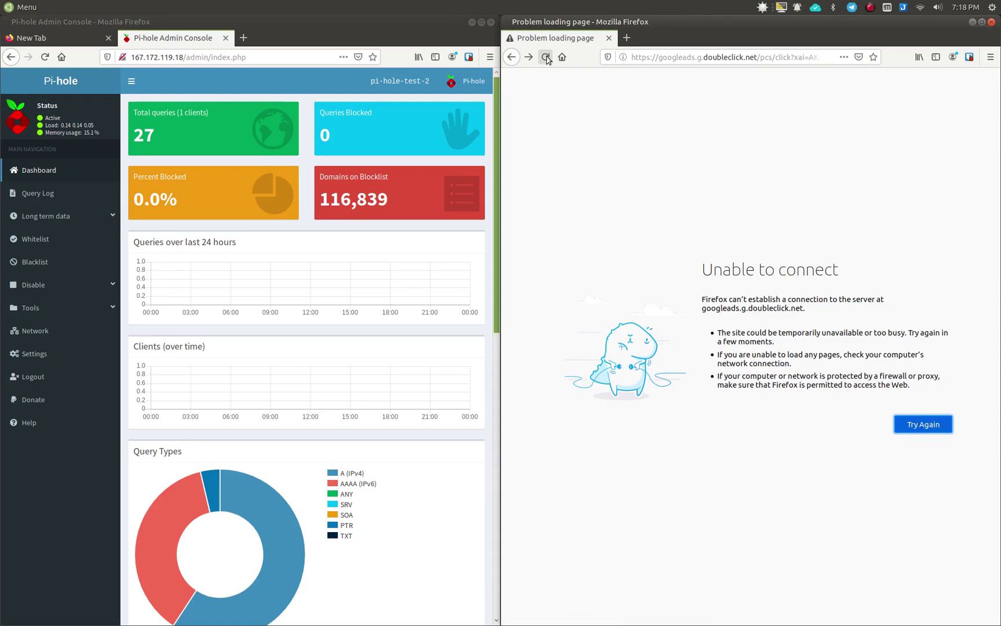
click(512, 57)
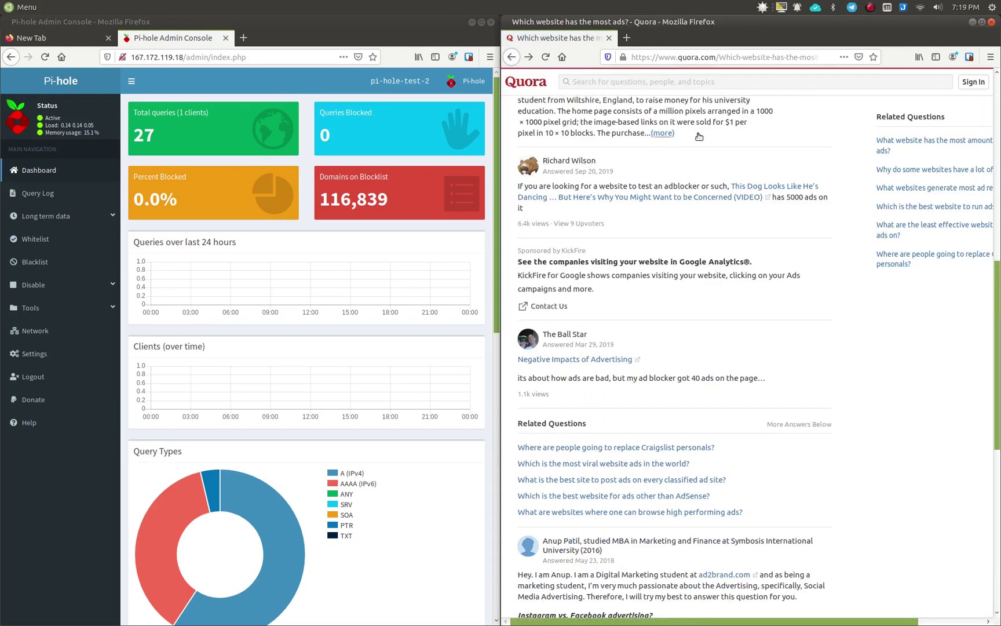
scroll(705, 180, up, 6)
scroll(705, 181, up, 4)
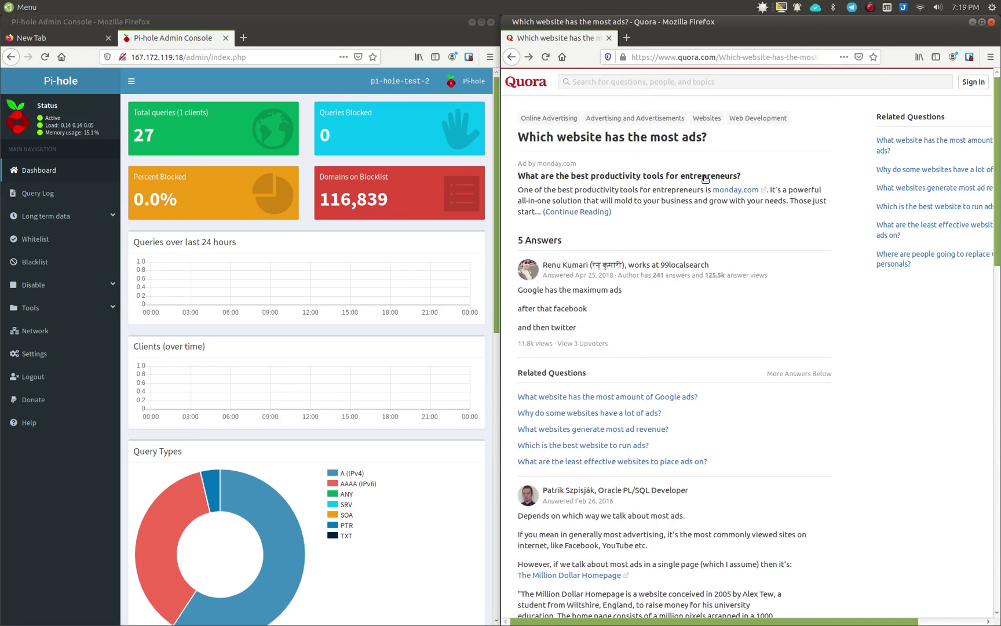
- Look through the Quora answers and open the linked One Green Planet article "This Dog Looks Like He's Dancing" recommended for testing ad blockers
scroll(705, 180, down, 10)
scroll(706, 180, down, 1)
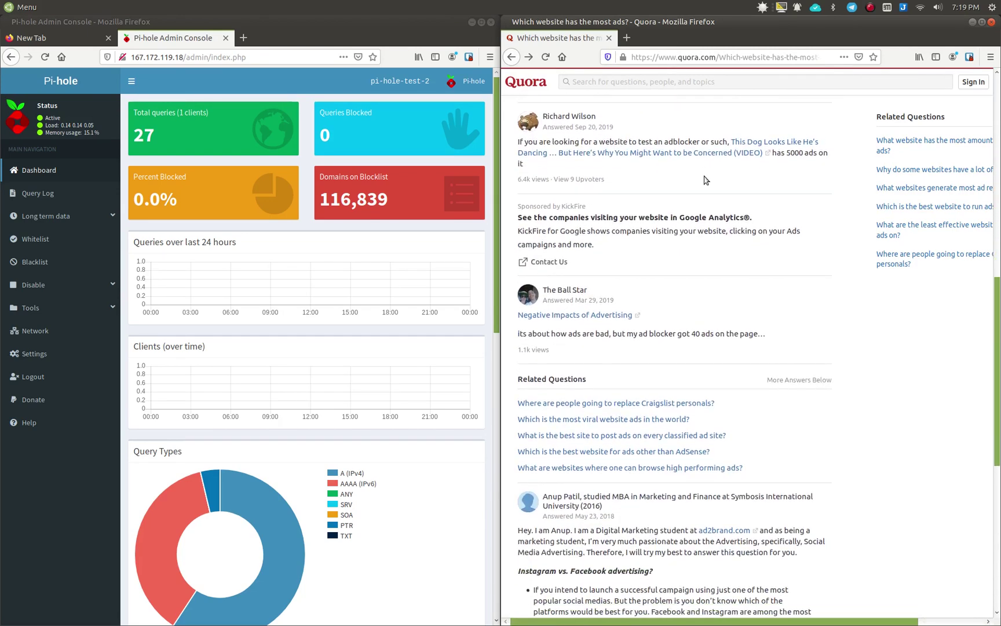
scroll(671, 209, down, 2)
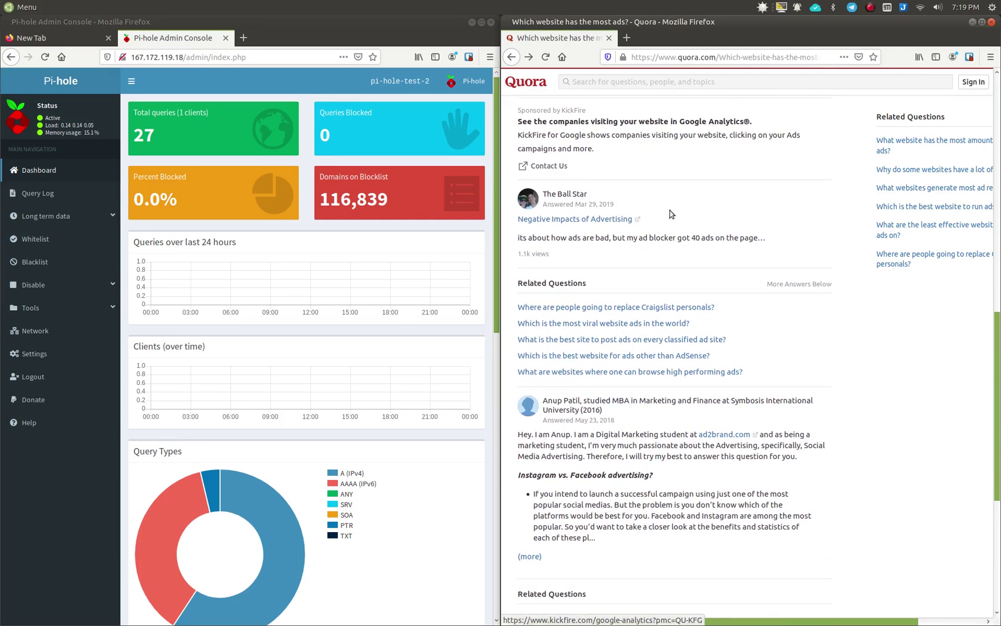
scroll(671, 211, up, 3)
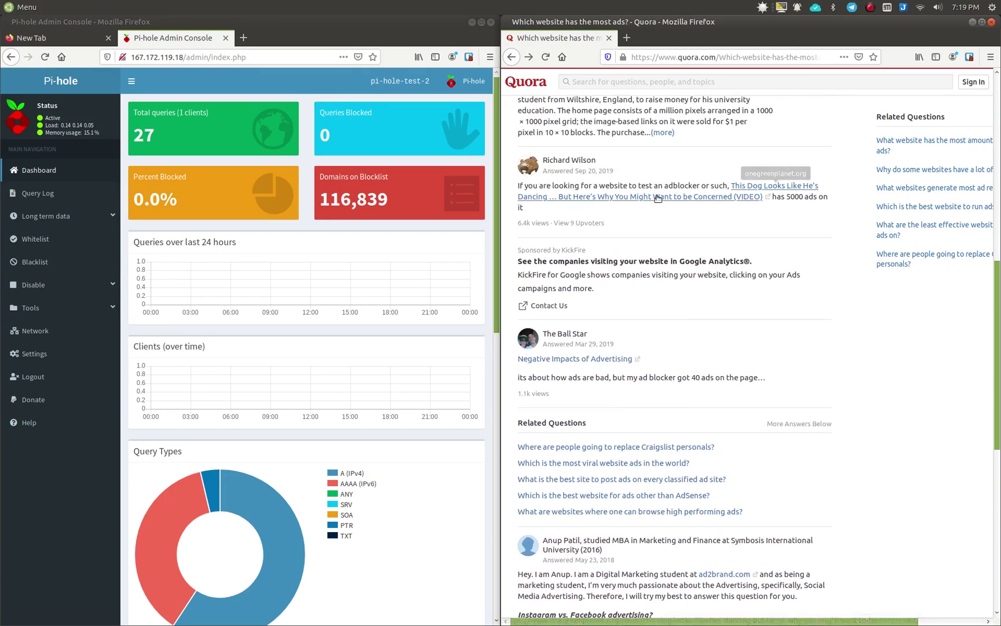
click(658, 198)
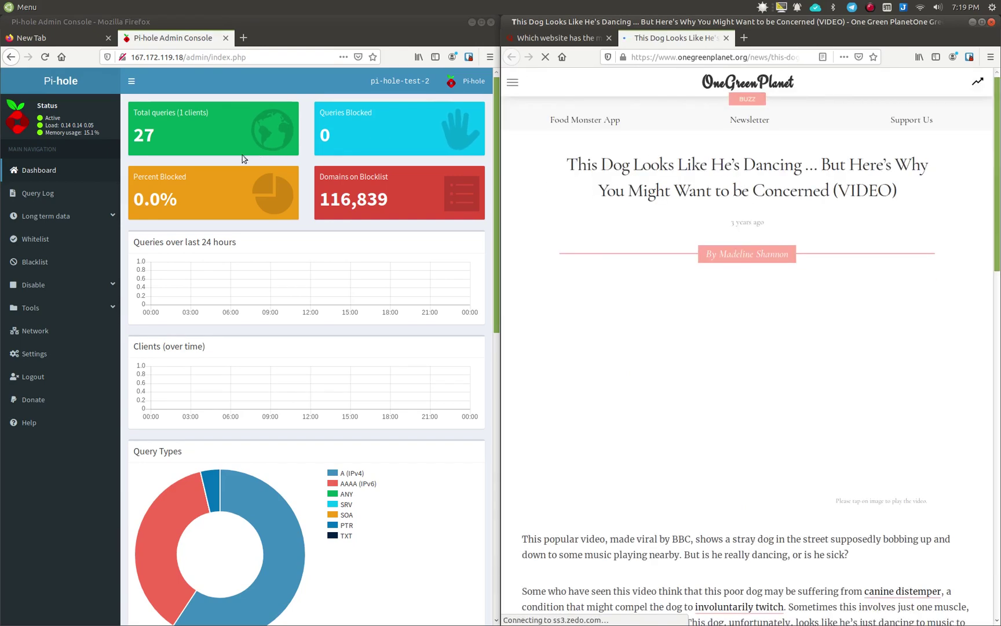
- Reload the Pi-hole dashboard, the One Green Planet article, and the dashboard once more to check the blocked-query statistics
mouse_move(181, 146)
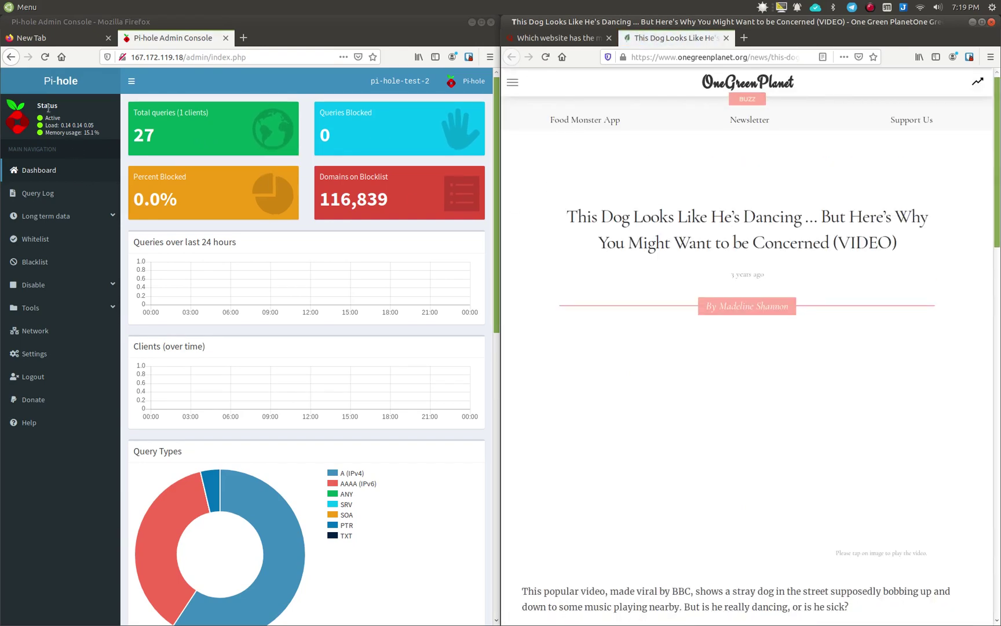
click(44, 57)
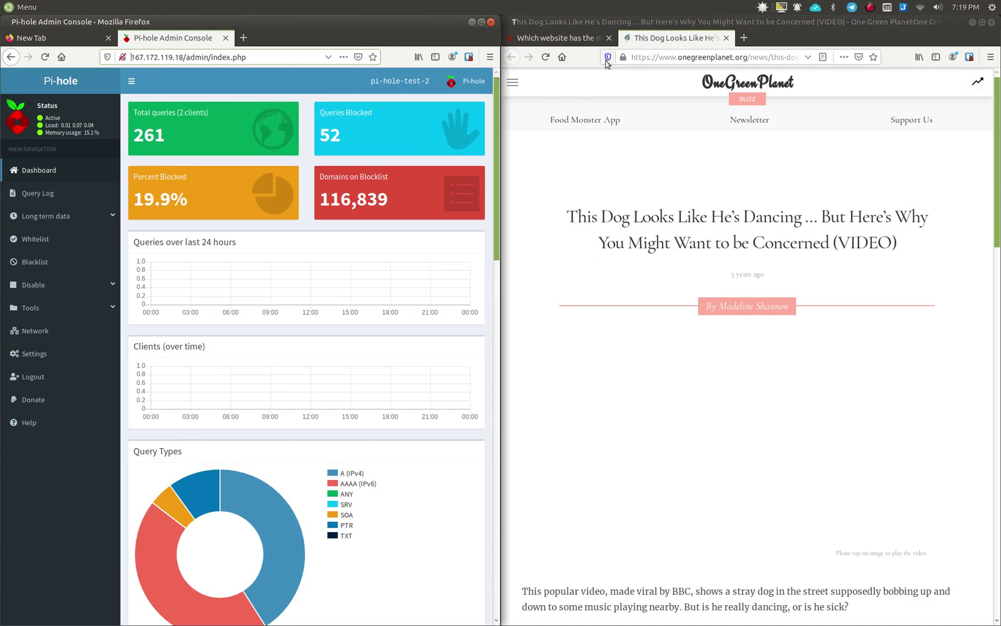
click(545, 57)
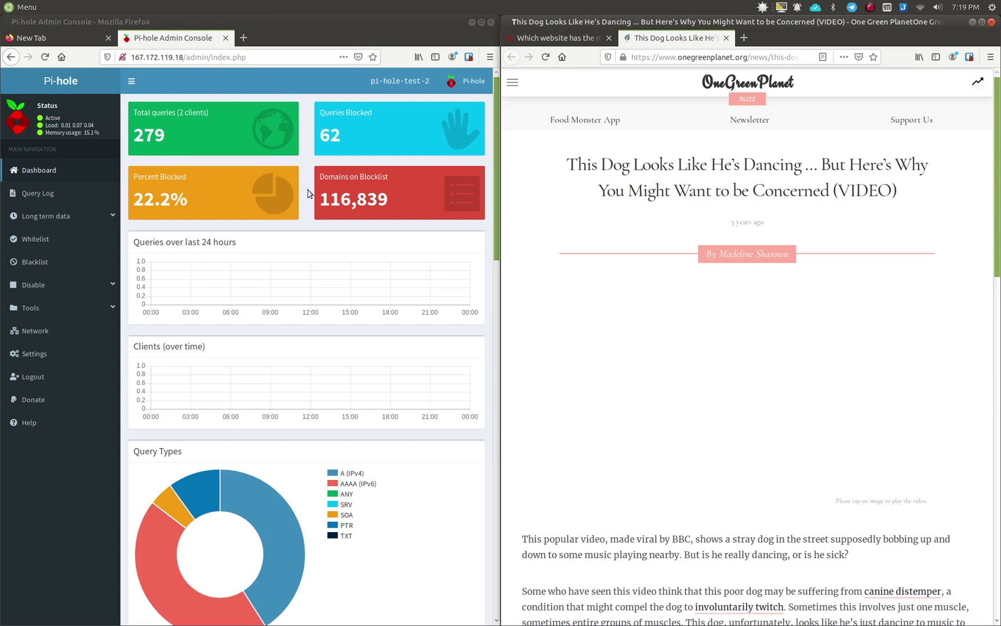
click(44, 56)
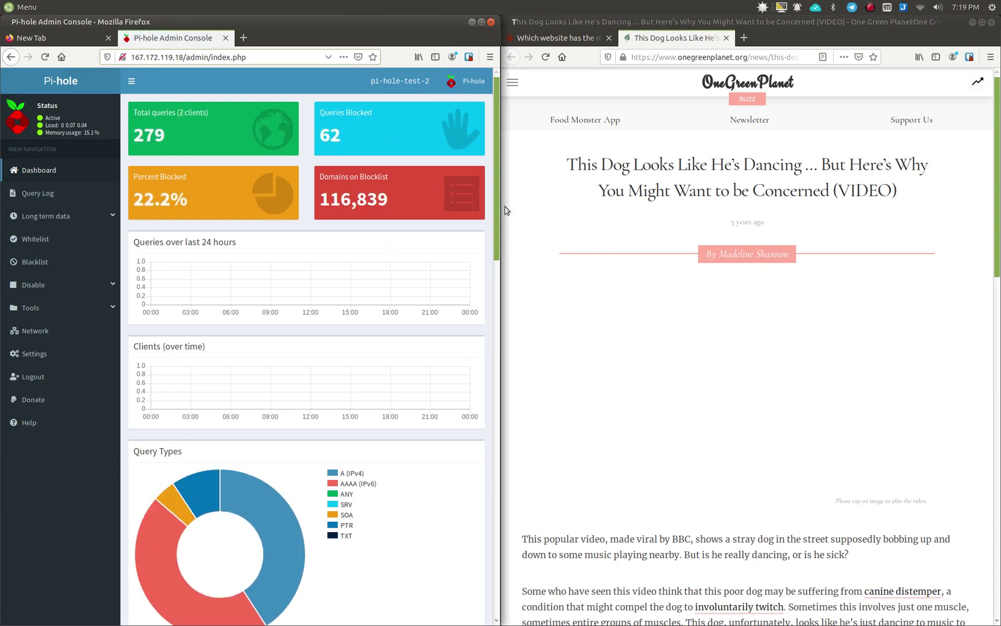
- Bring the open terminal windows in front of the browser
mouse_move(458, 617)
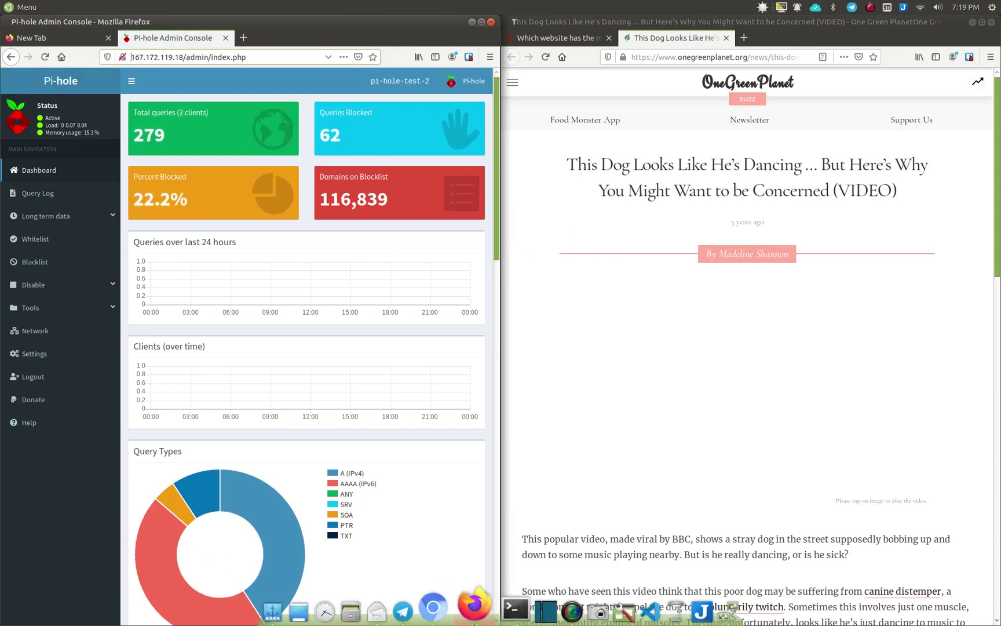
click(492, 605)
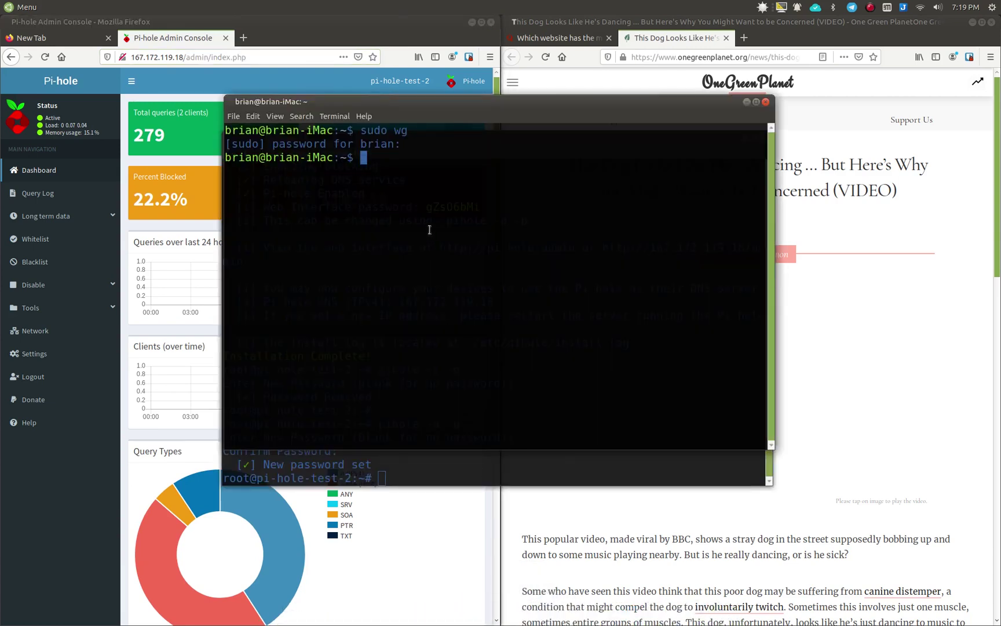
text(mm li)
key(BackSpace)
key(BackSpace)
key(BackSpace)
key(BackSpace)
key(BackSpace)
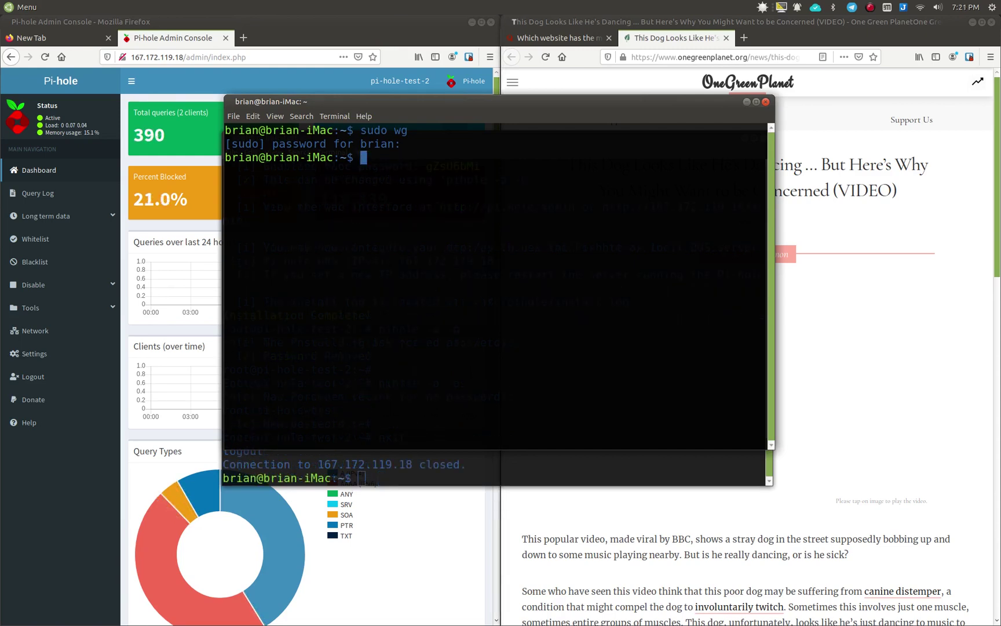
- Check the computer's active DNS server with "nmcli dev show | grep DNS" and clear the terminal
text(nmcli dev )
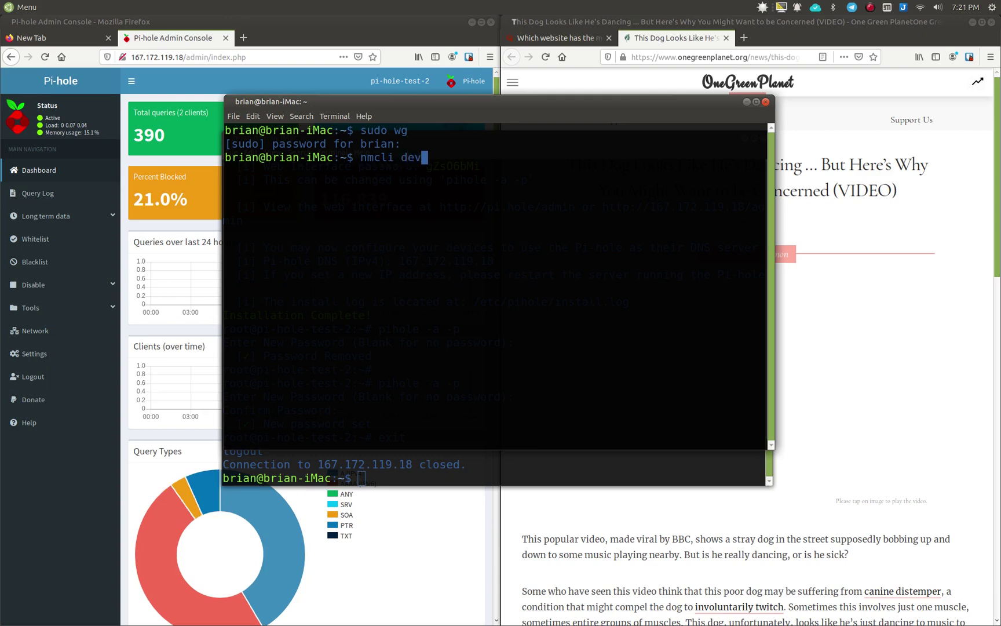
text(show)
text(| grep DNS)
key(Return)
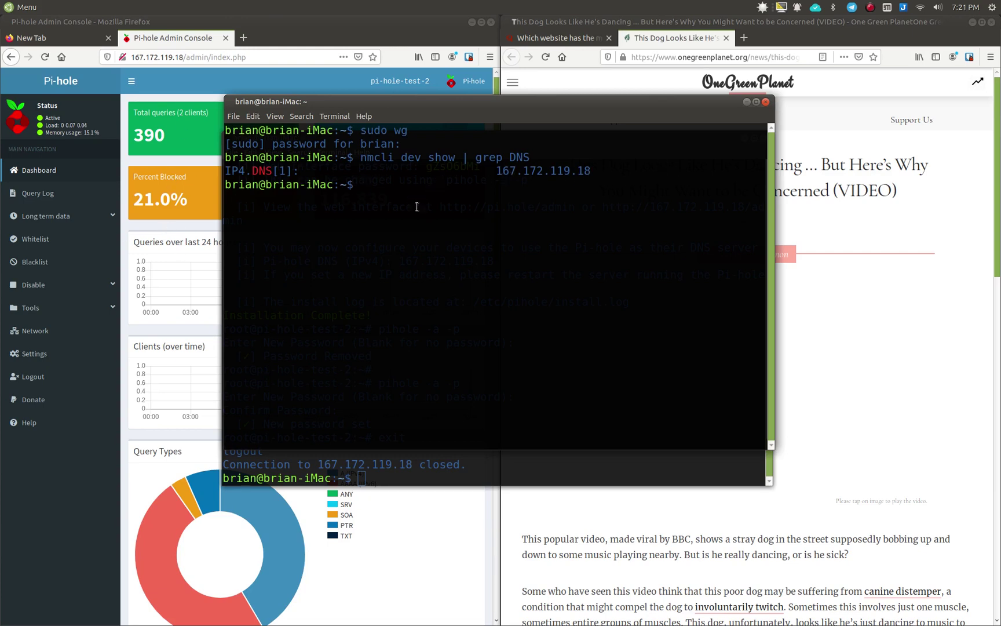
text(clear)
key(Return)
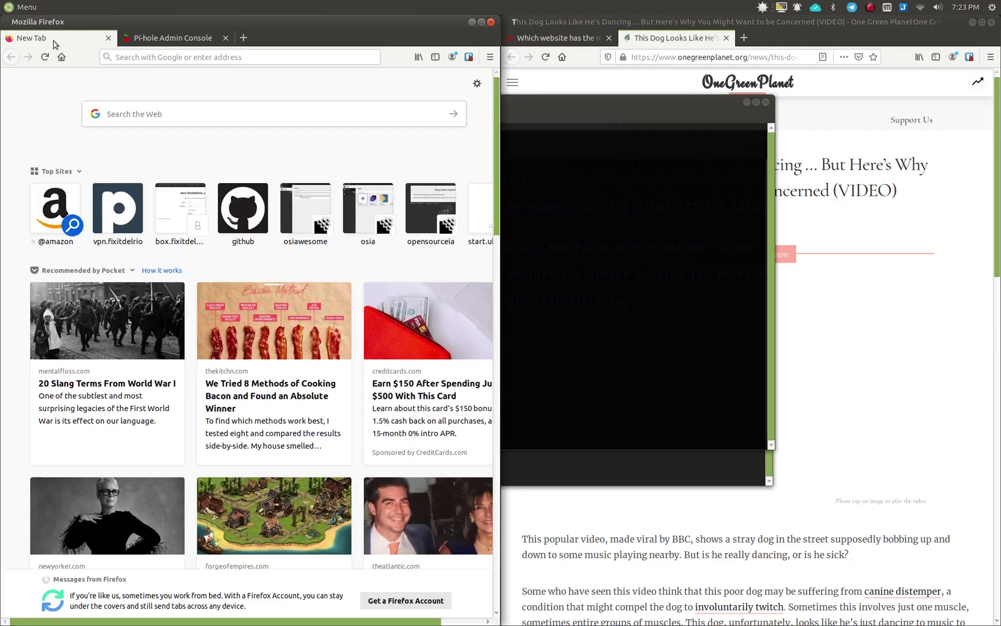
- Open the admin console of the other Pi-hole at 206.189.200.162/admin in the empty browser tab
click(138, 57)
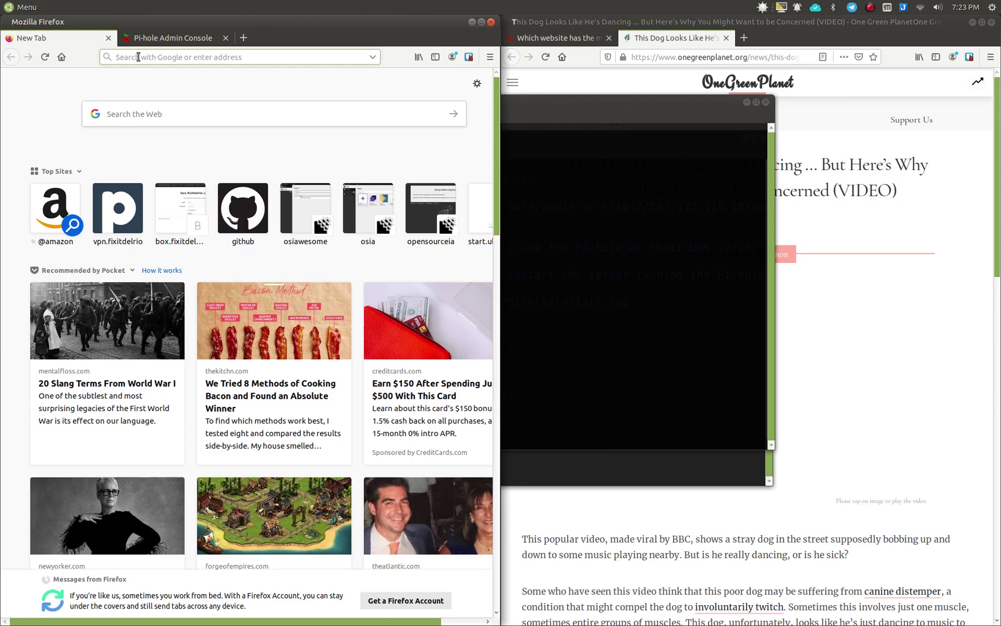
text(206.)
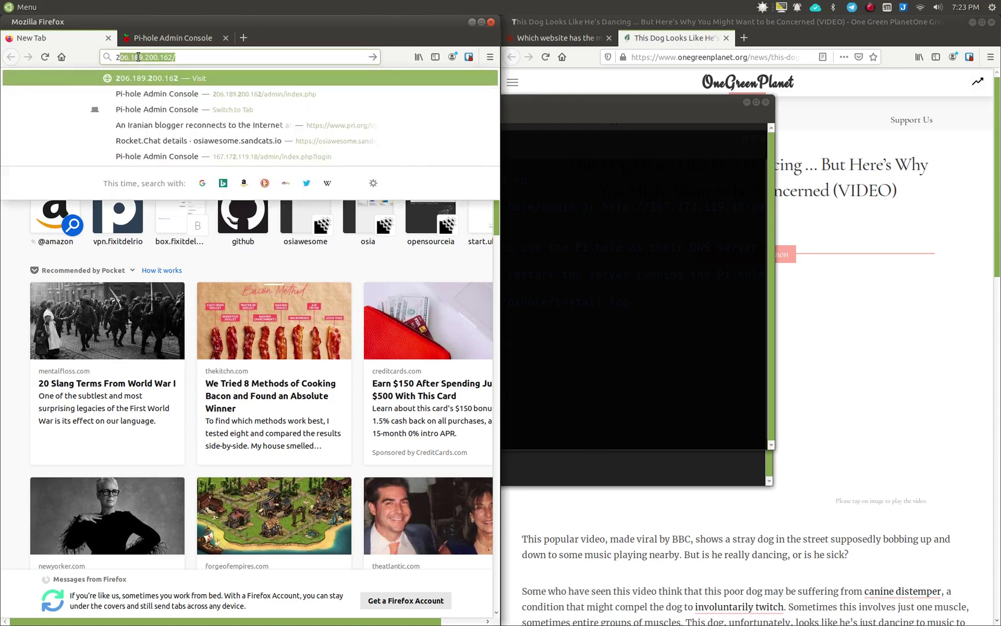
text(19)
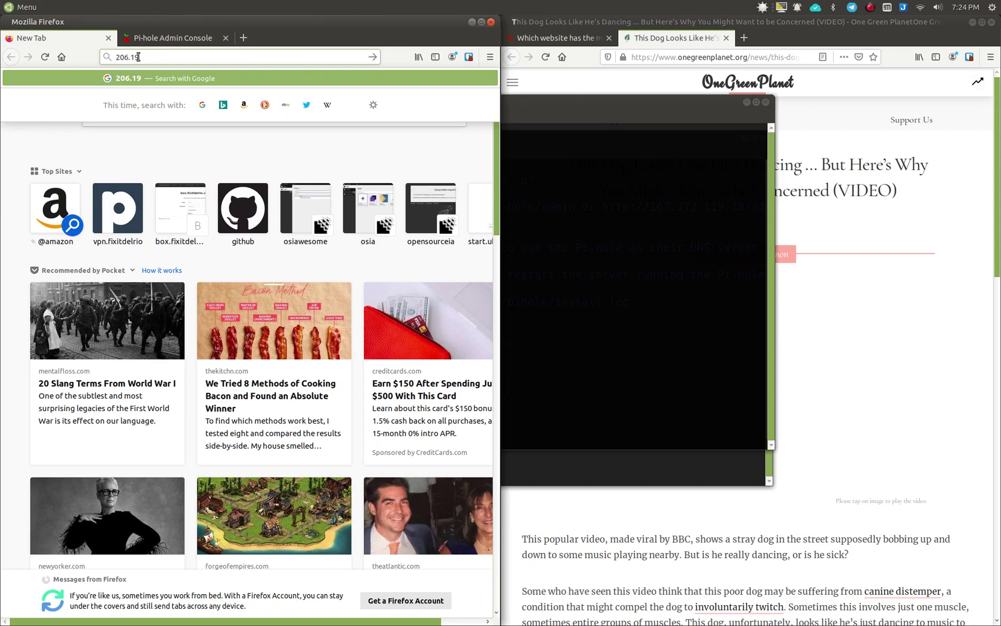
key(BackSpace)
key(BackSpace)
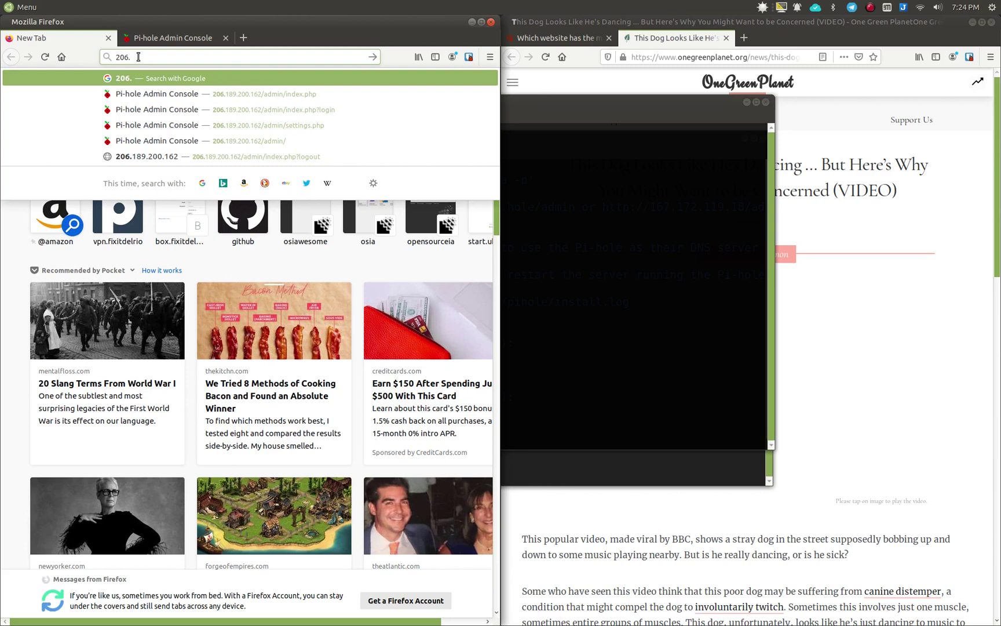
text(89.200.)
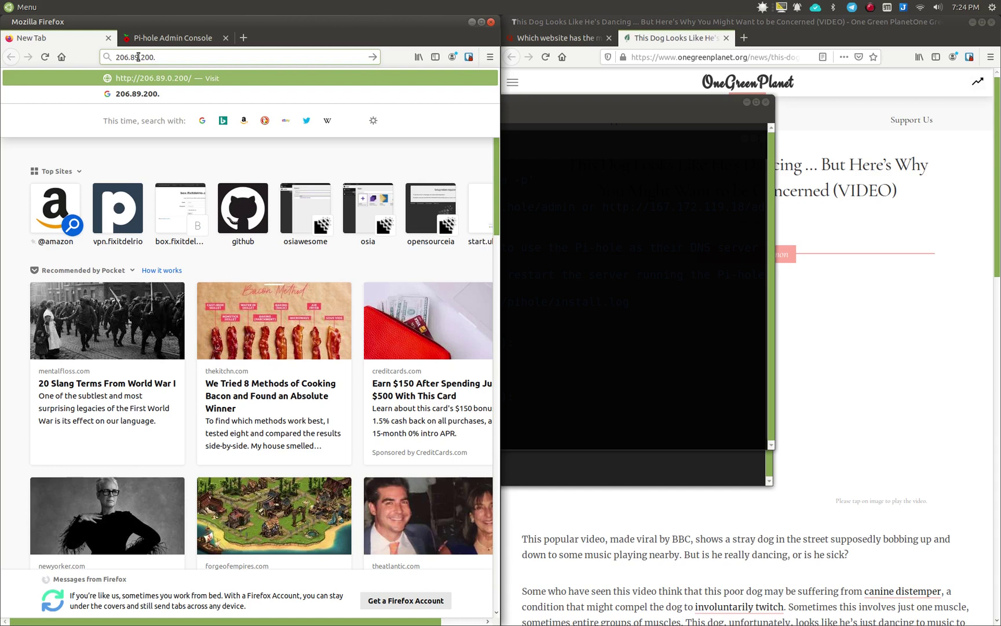
text(162)
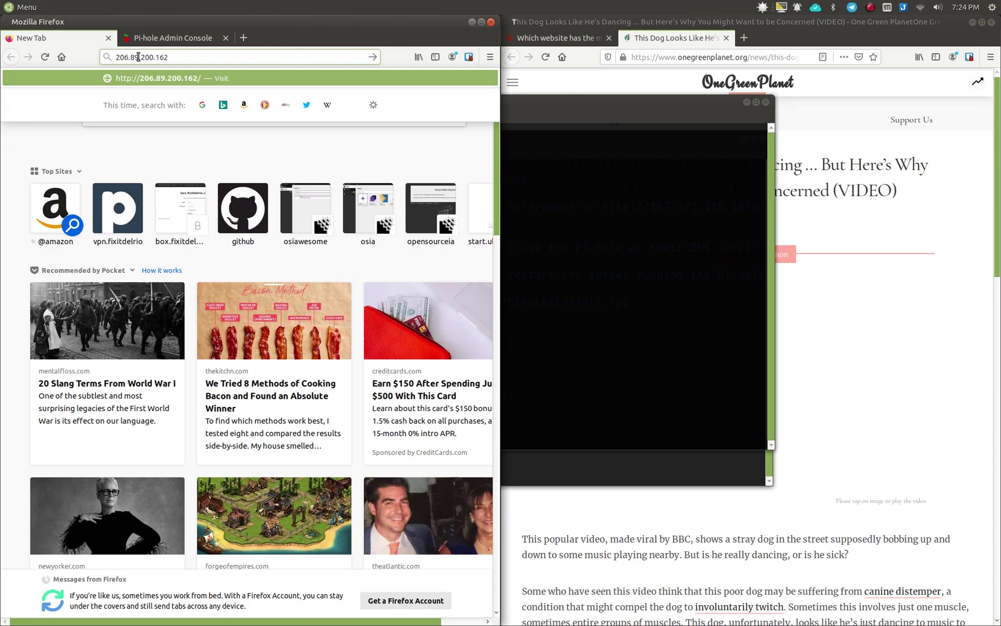
text(/admin)
key(Return)
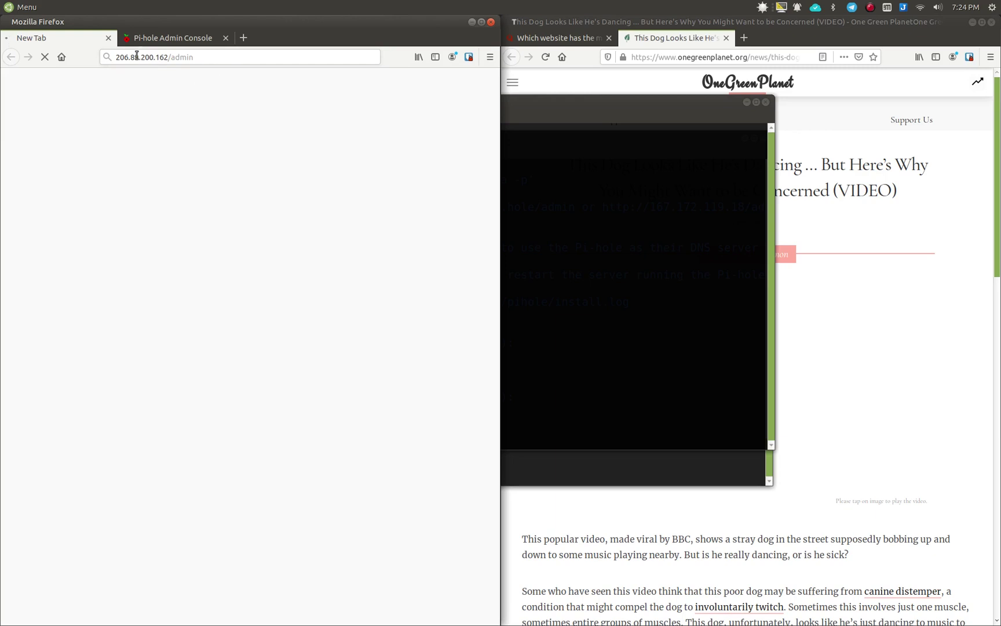
click(130, 59)
text(1)
key(Return)
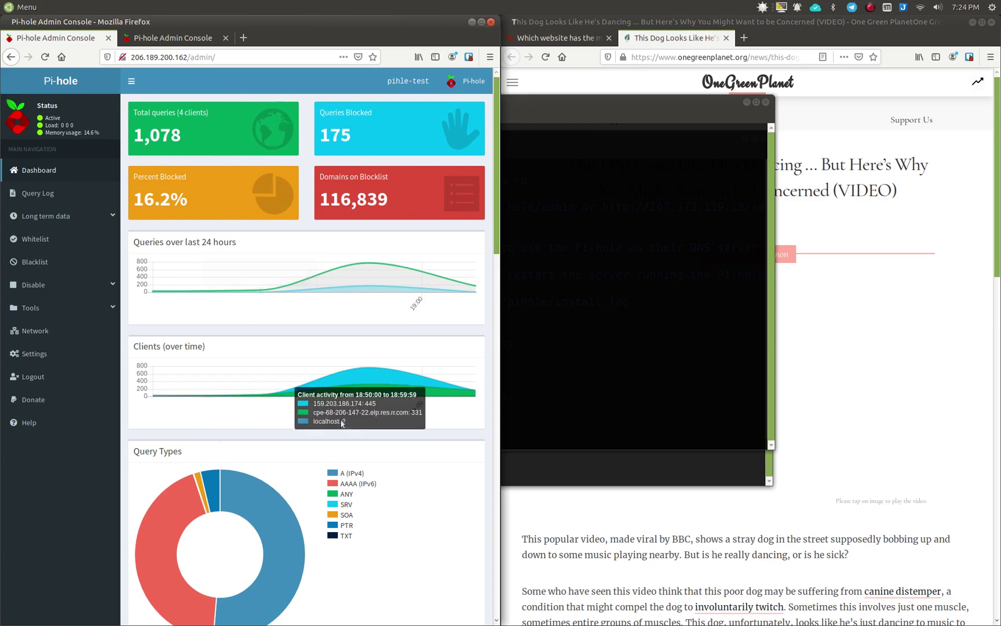
- Examine the charts on the other Pi-hole's dashboard and return to the pi-hole-test-2 admin console
scroll(346, 461, down, 6)
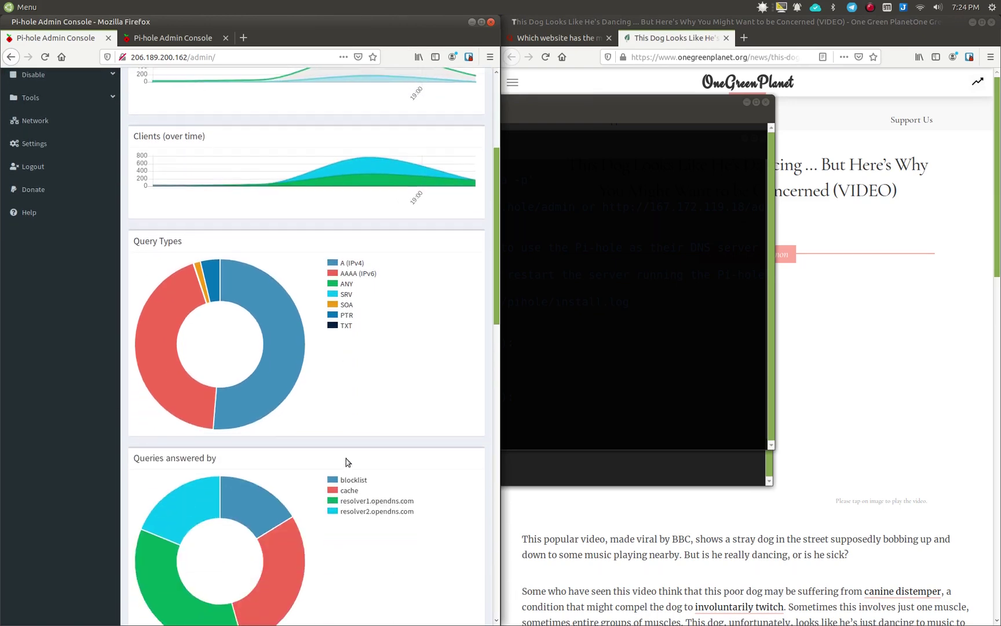
scroll(345, 458, up, 4)
scroll(346, 459, up, 3)
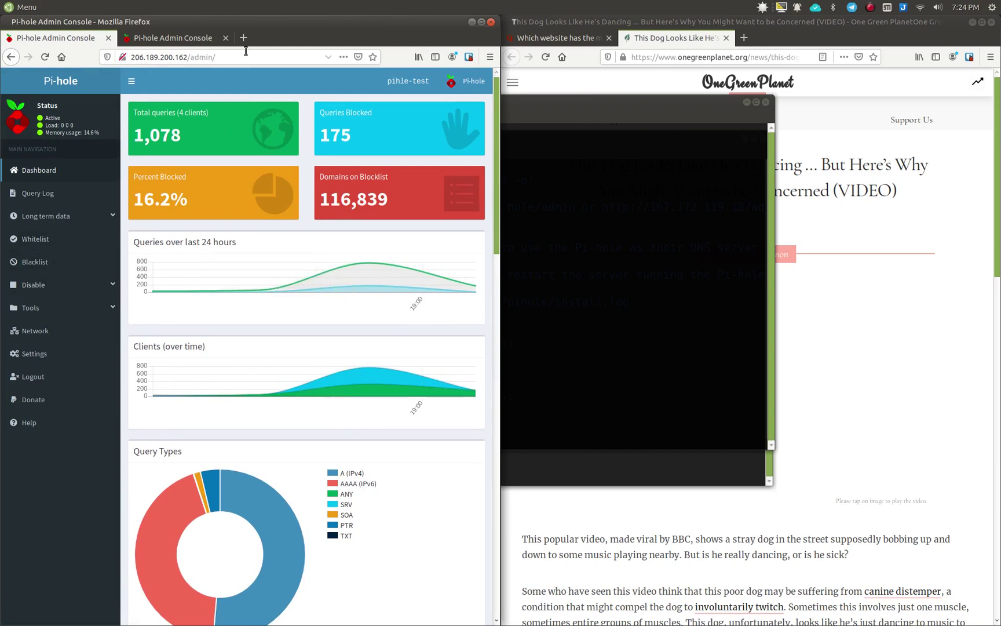
click(177, 42)
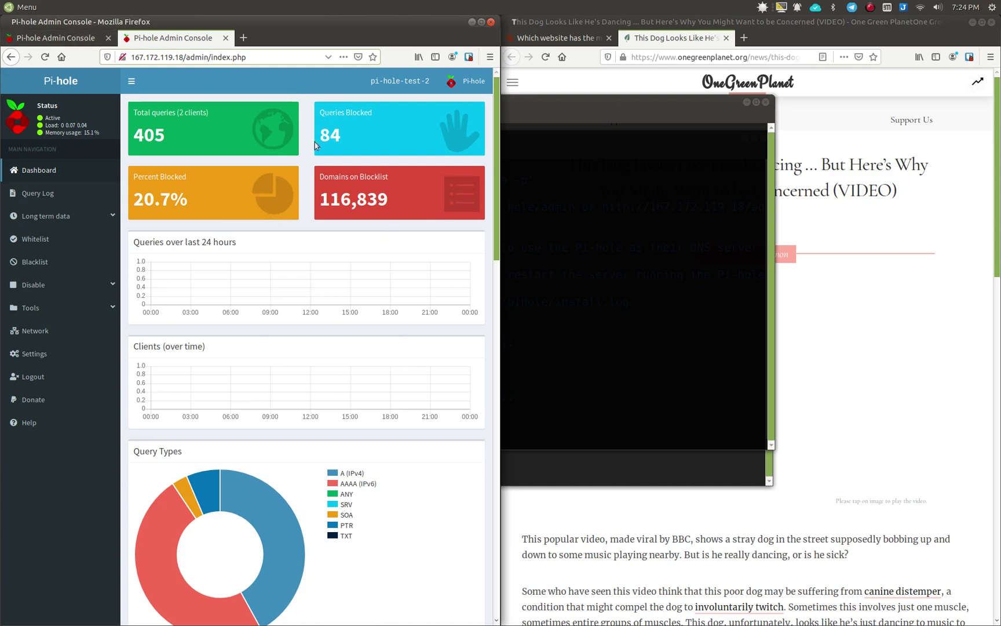
- Bring the terminals forward, place the one used for the Droplet session over the other, and clear its output
key(ctrl+alt+t)
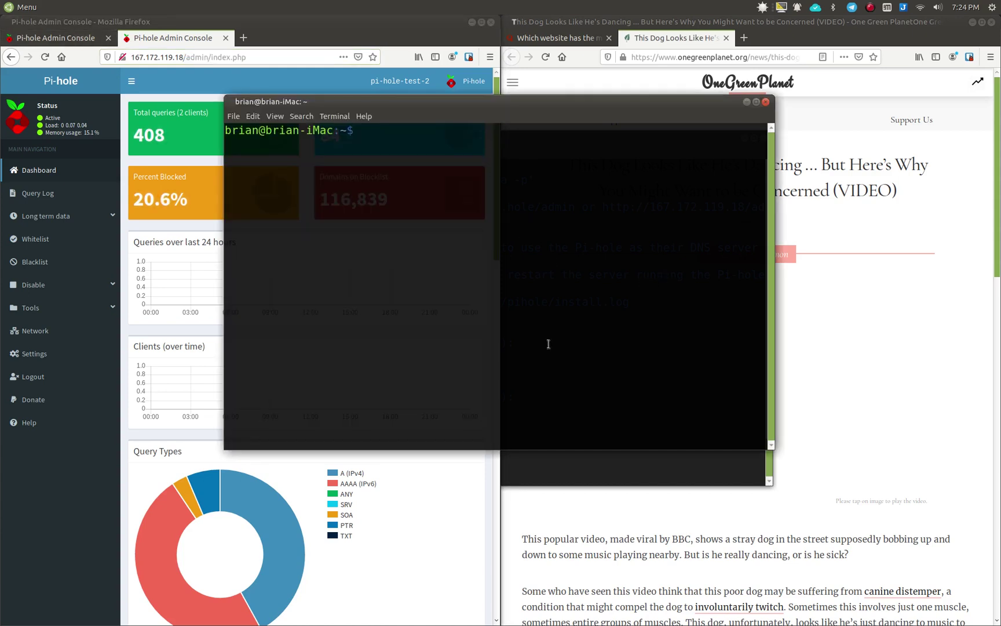
click(536, 466)
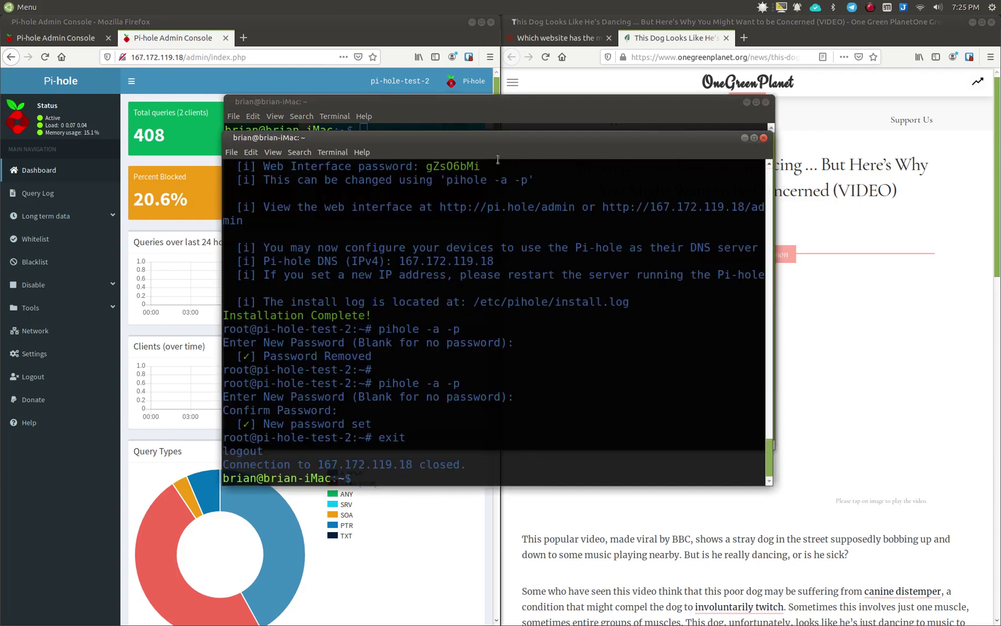
drag(495, 139, 493, 104)
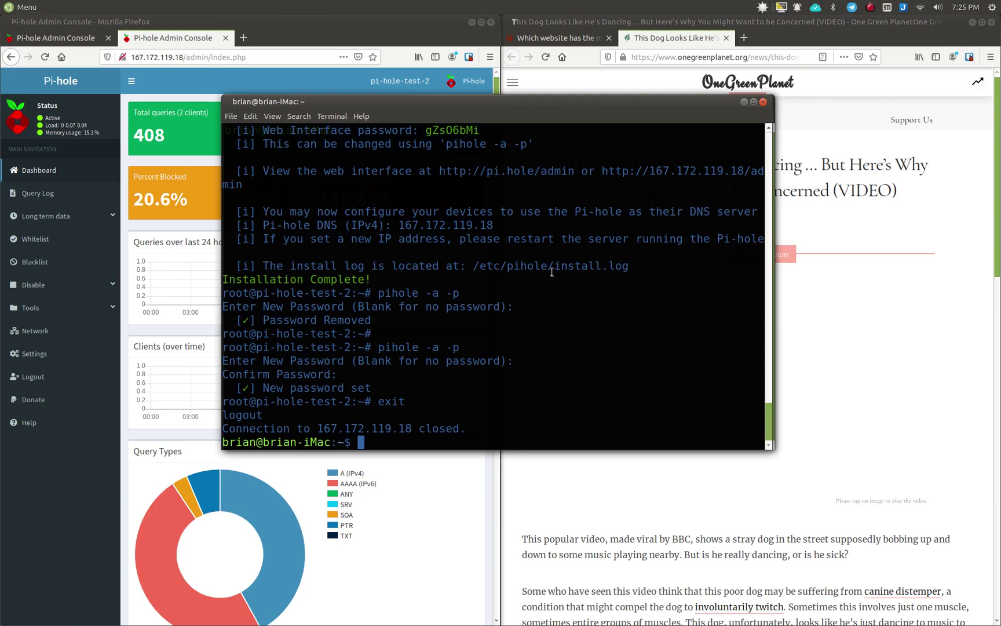
text(slear)
key(Return)
- Open /etc/wireguard/wg0.conf in nano with sudo, entering the account password
text(sudo )
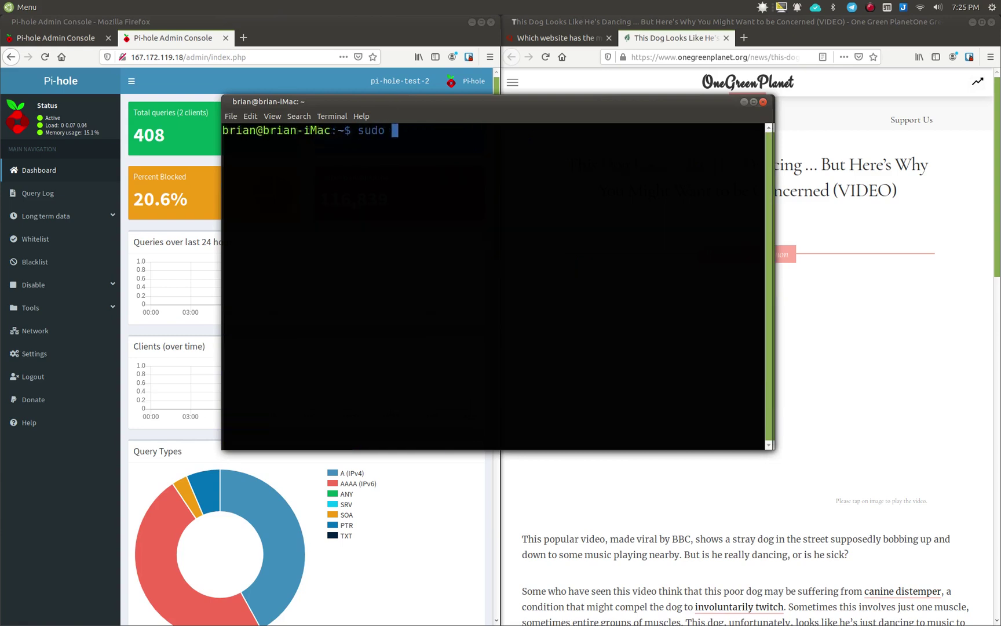
text(nano /etc/)
text(wire)
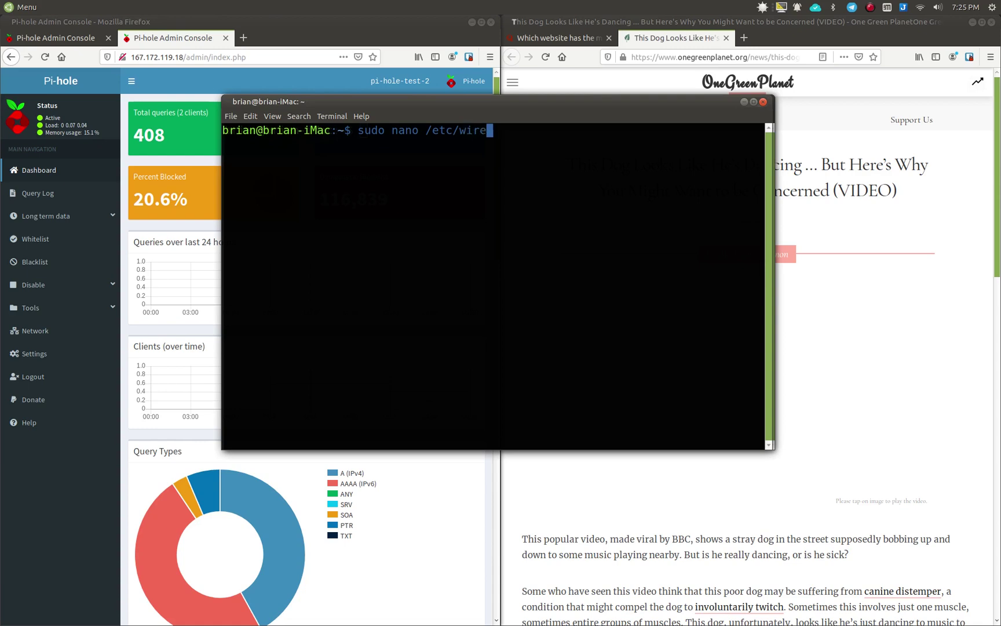
key(Tab)
text(wg0.conf)
key(Return)
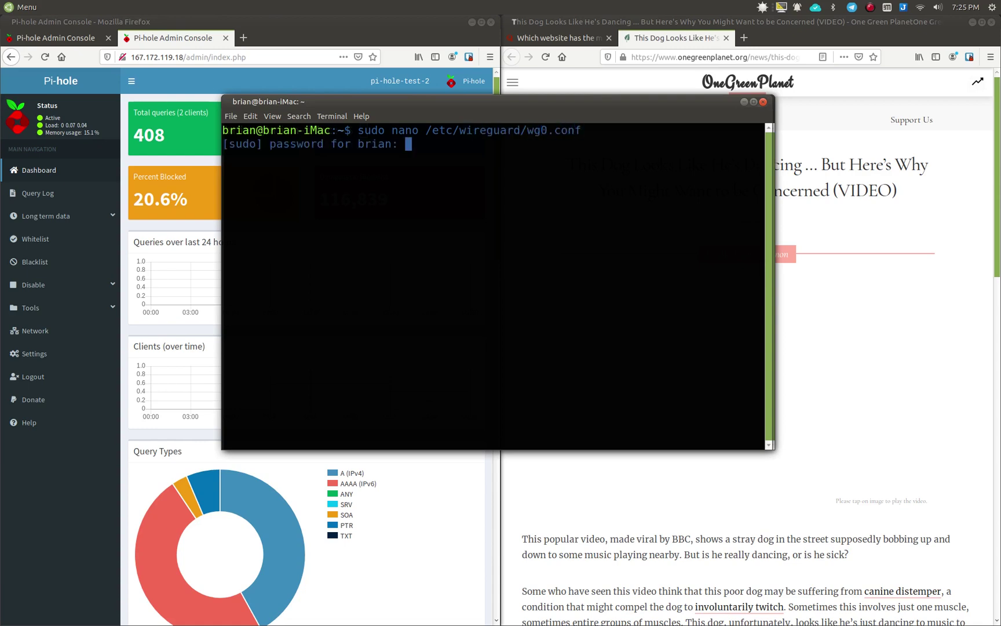
key(Return)
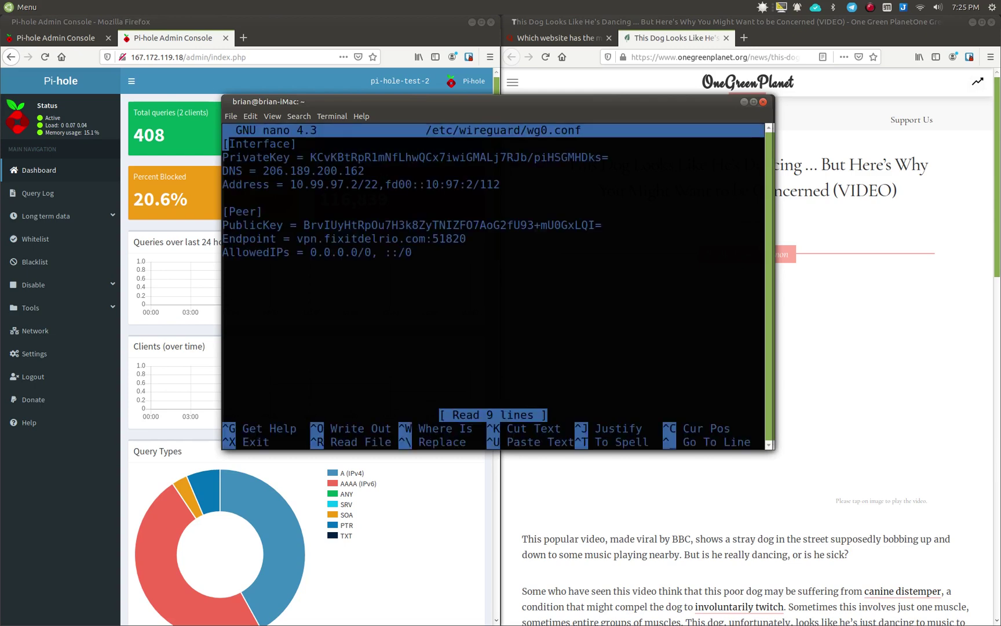
- Set the DNS entry in the Interface section of wg0.conf to 167.172.119.18, saving the file and closing nano
key(Down)
key(Down)
key(Down)
key(BackSpace)
key(BackSpace)
key(BackSpace)
key(BackSpace)
key(BackSpace)
key(BackSpace)
key(BackSpace)
key(BackSpace)
key(BackSpace)
key(BackSpace)
key(BackSpace)
key(BackSpace)
key(BackSpace)
key(BackSpace)
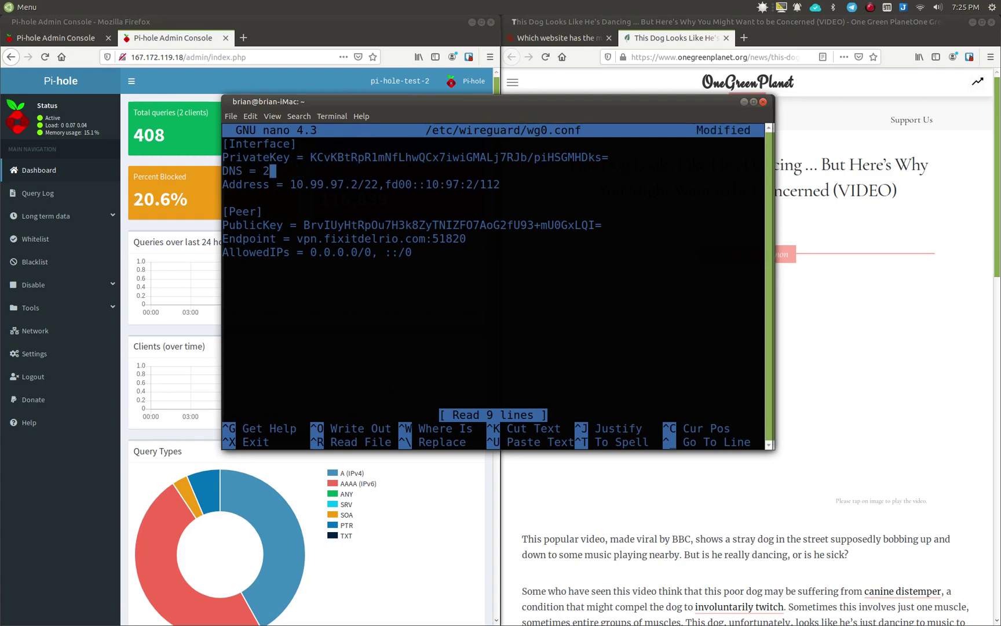
key(BackSpace)
text(167.172.11)
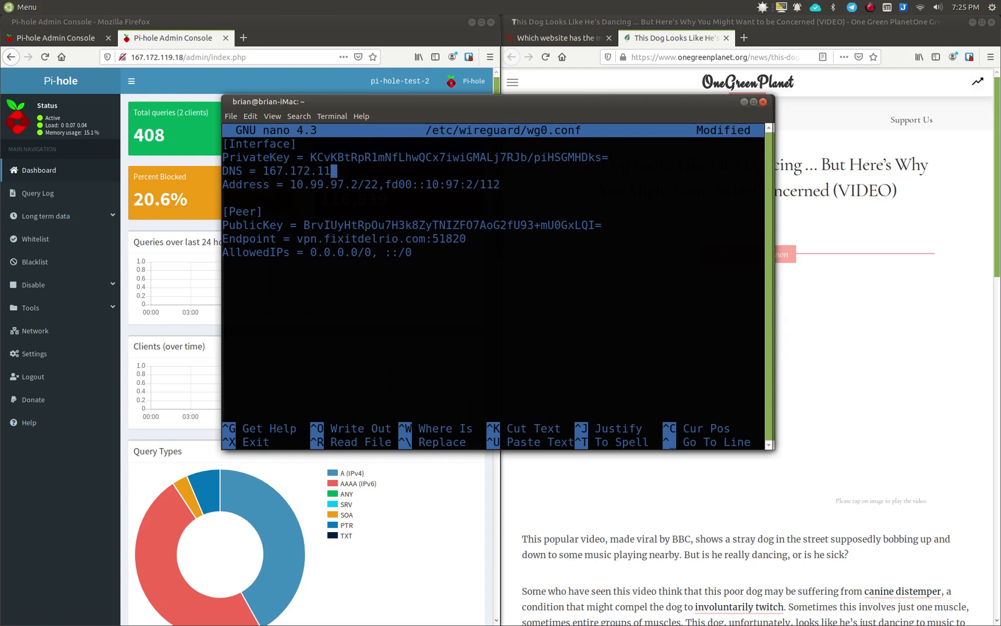
text(9.18)
key(ctrl+o)
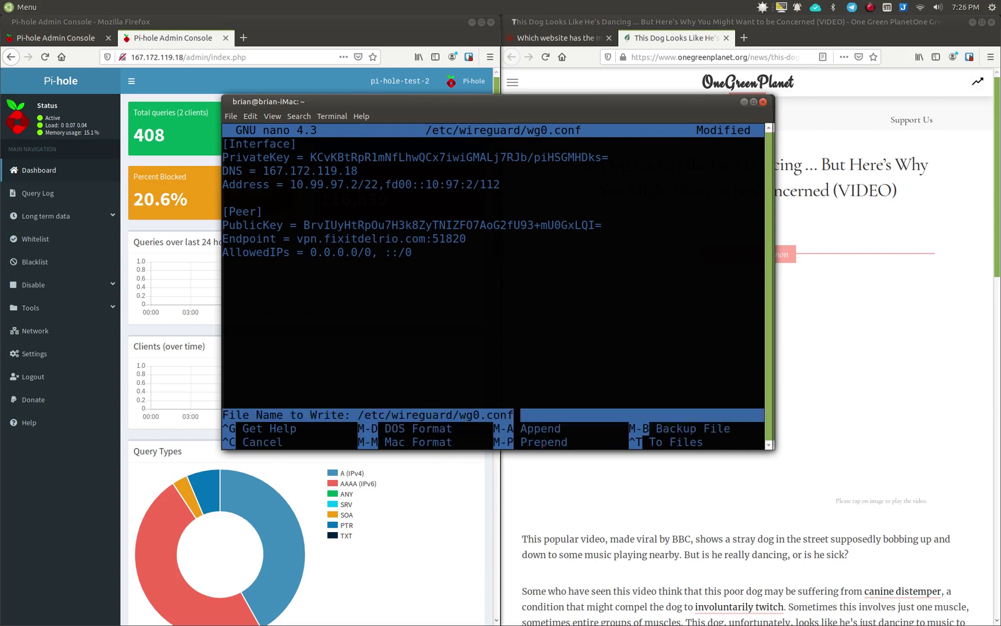
key(Return)
key(ctrl+x)
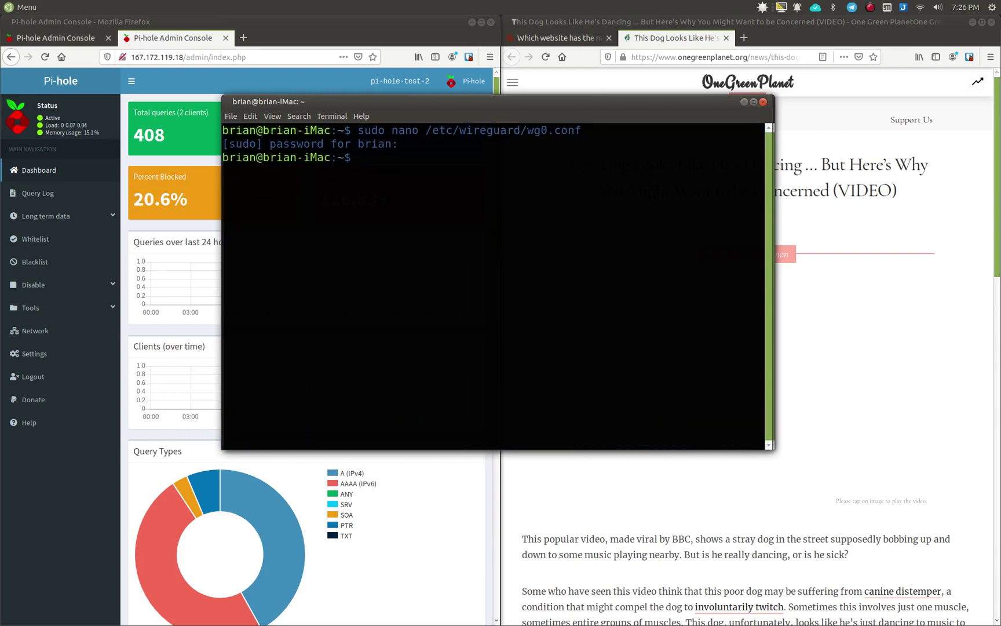
- Check the WireGuard status with sudo wg and bring the VPN tunnel up with sudo wg-quick up wg0
text(sudo wg)
key(Return)
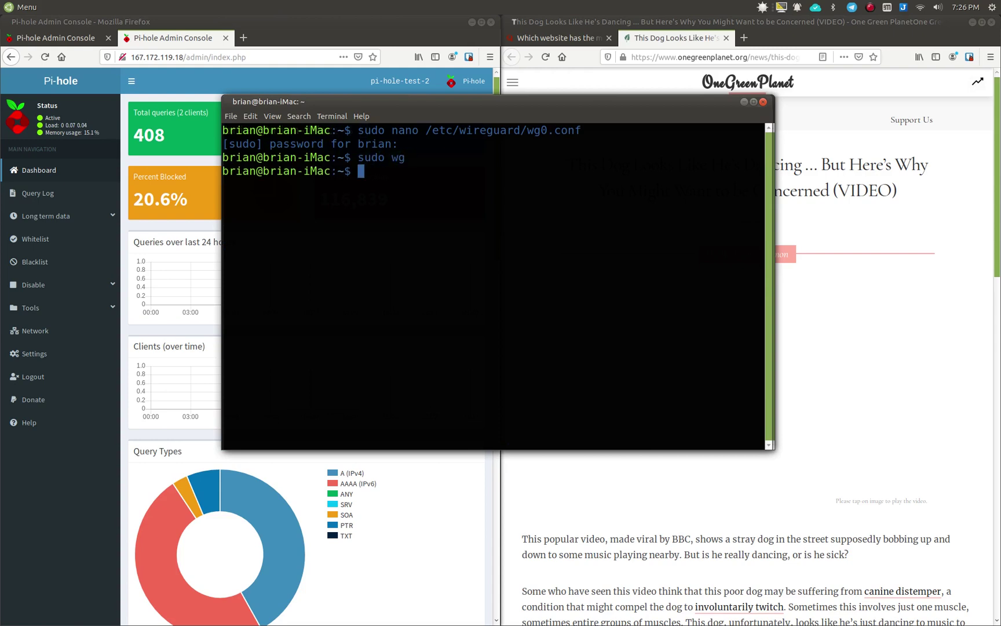
text(sudo wg-quick up wg0)
key(Return)
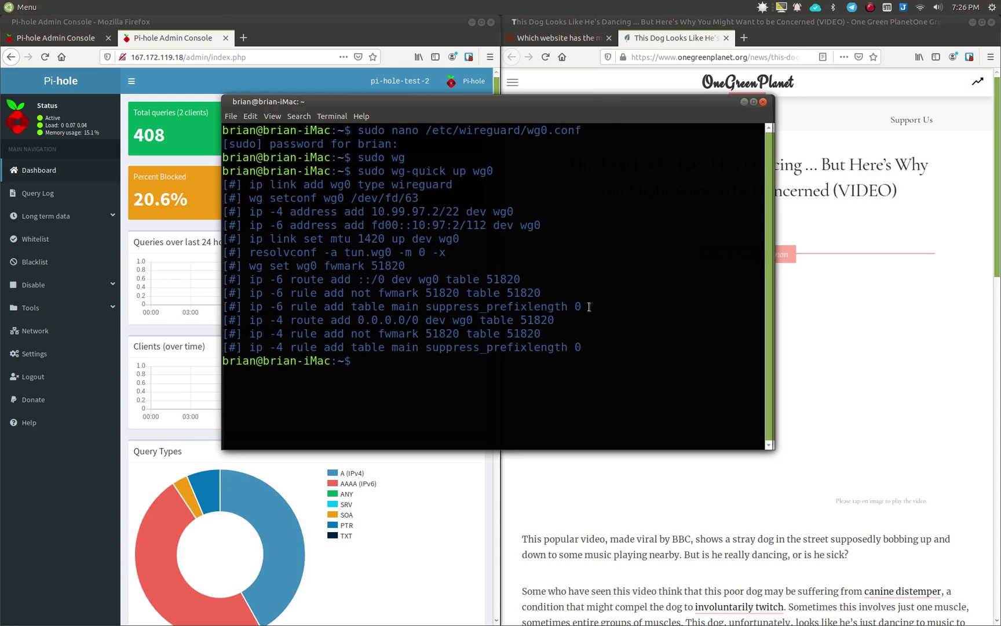
- Check which DNS server the computer uses by running nmcli dev show | grep DNS
text(nmcl)
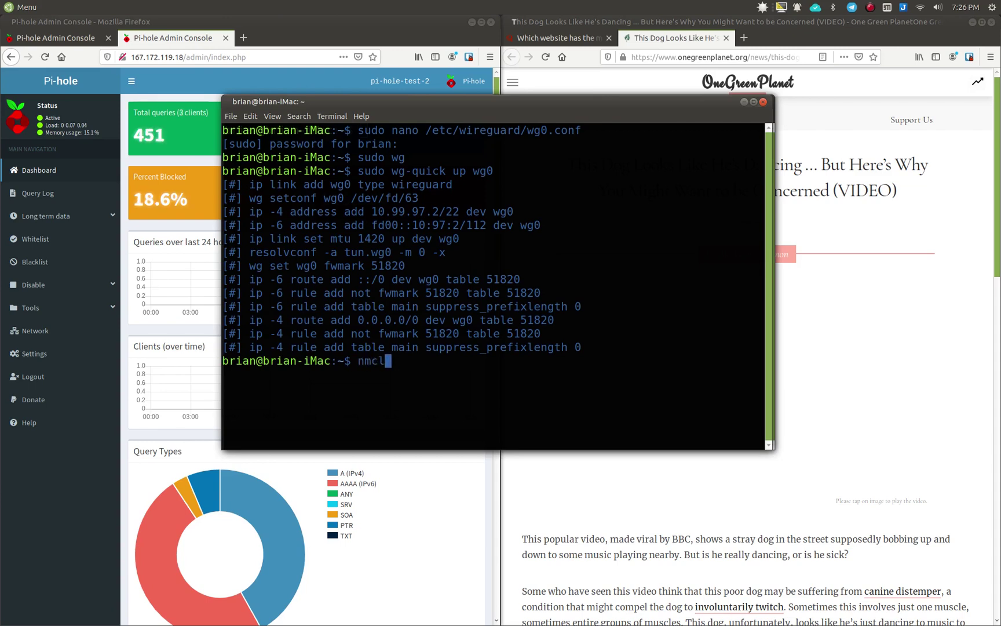
text(i dev show | grep )
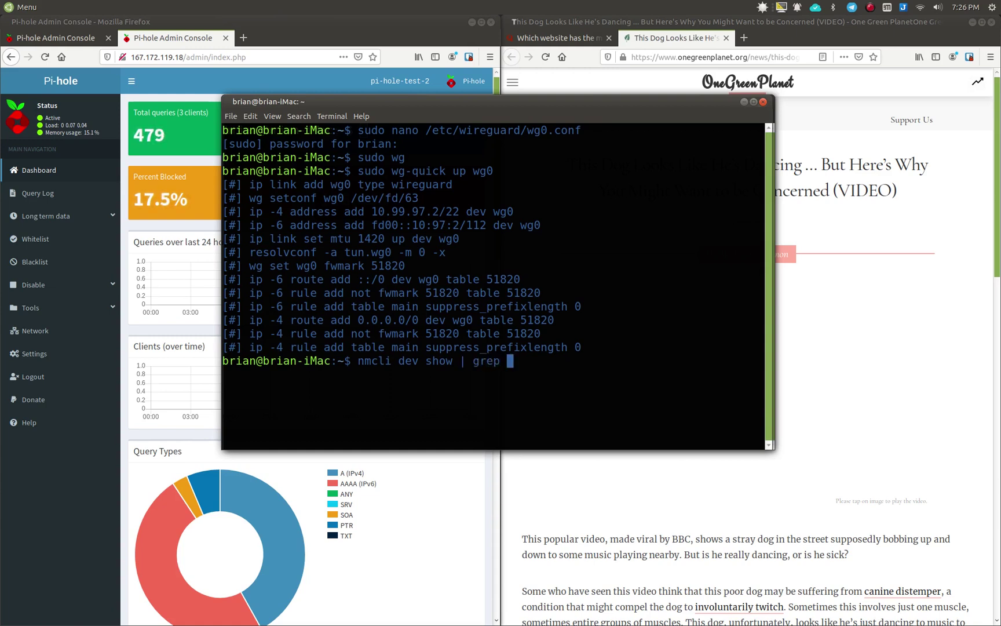
text(DNS)
key(Return)
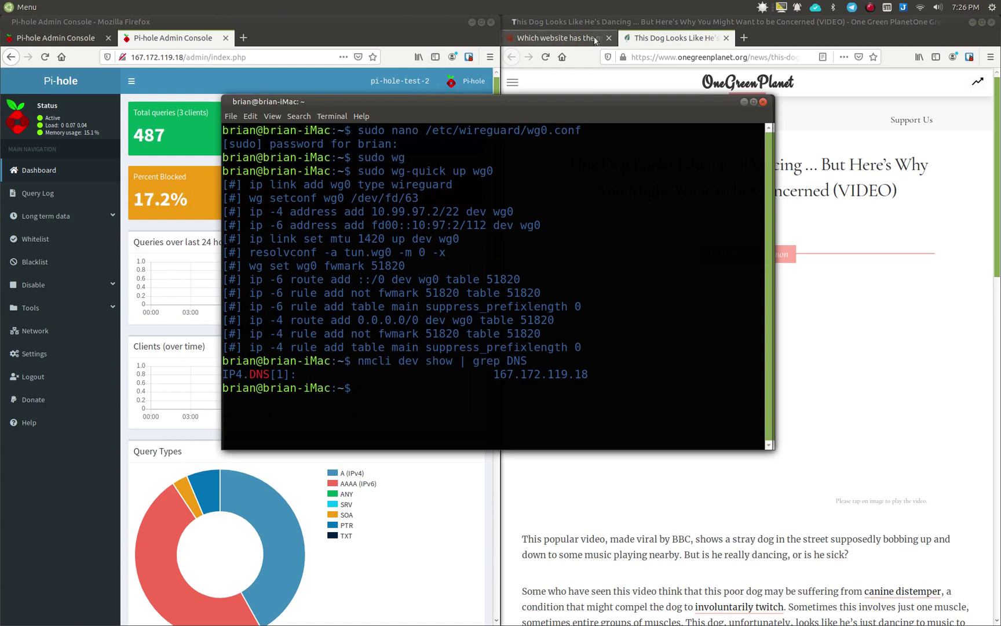
- Close the dancing-dog article in the other browser window and reload the pi-hole-test-2 dashboard
click(773, 23)
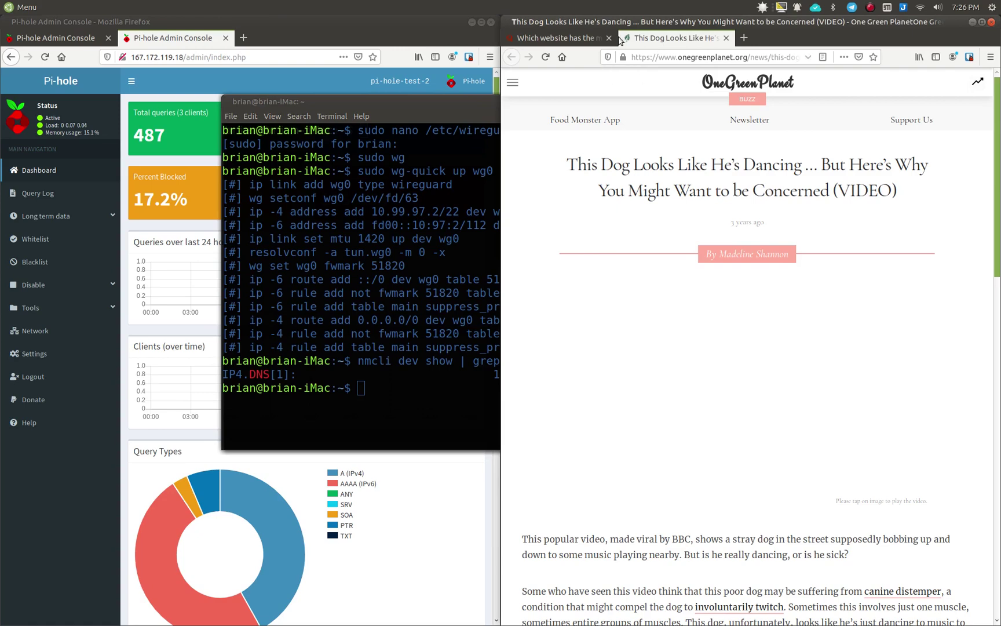
click(726, 38)
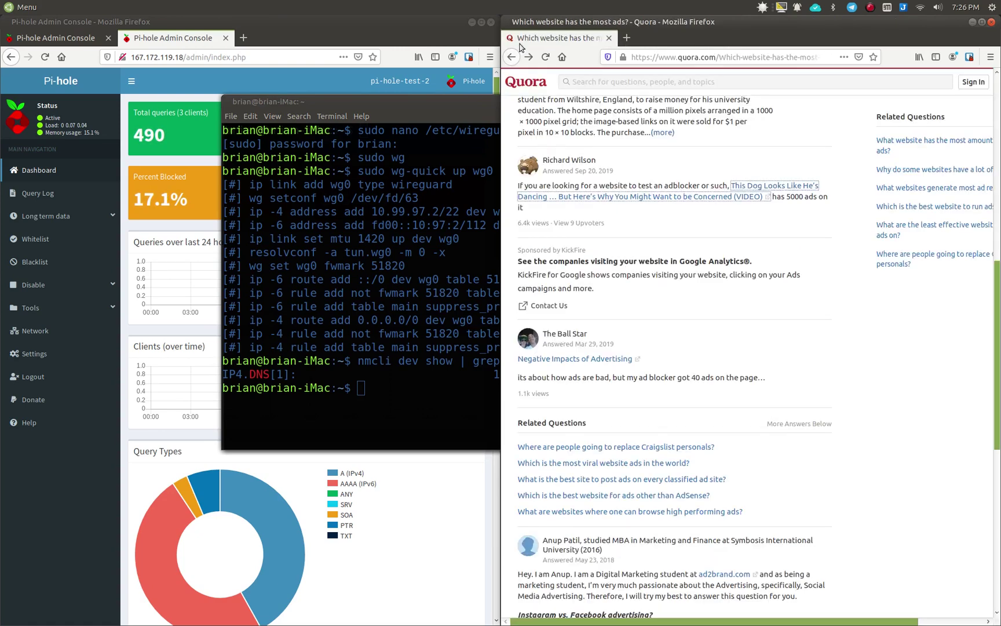
click(49, 57)
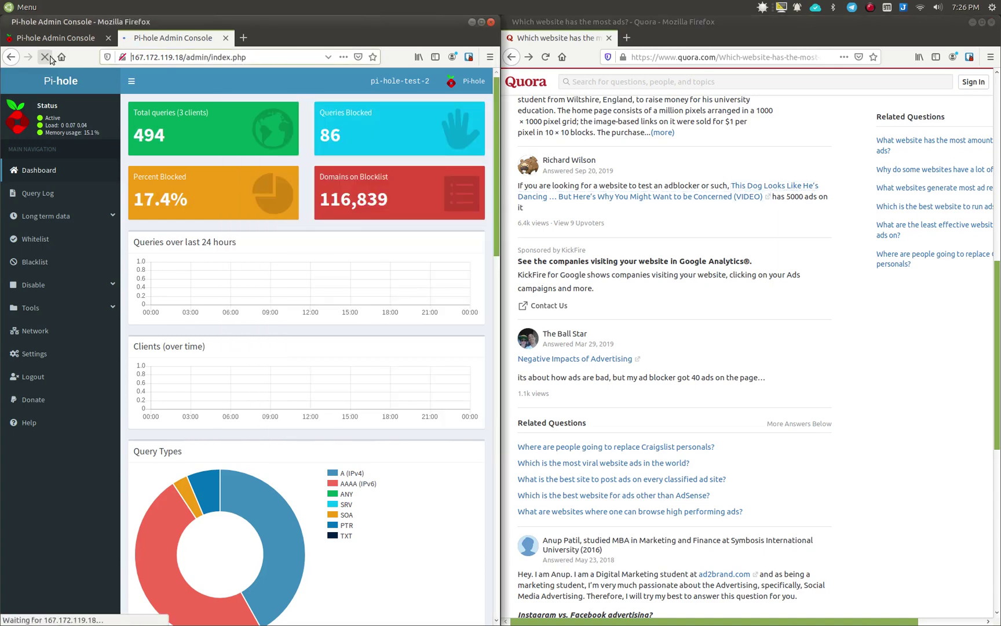
- Test ad blocking over the VPN by reloading the Quora page and briefly opening its linked dancing-dog article
click(546, 56)
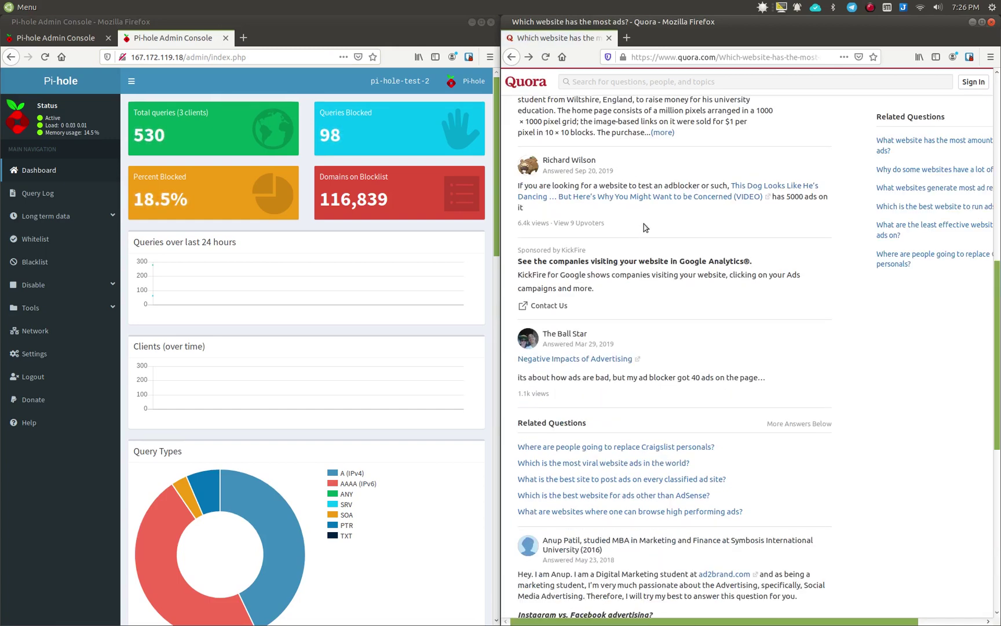
click(658, 199)
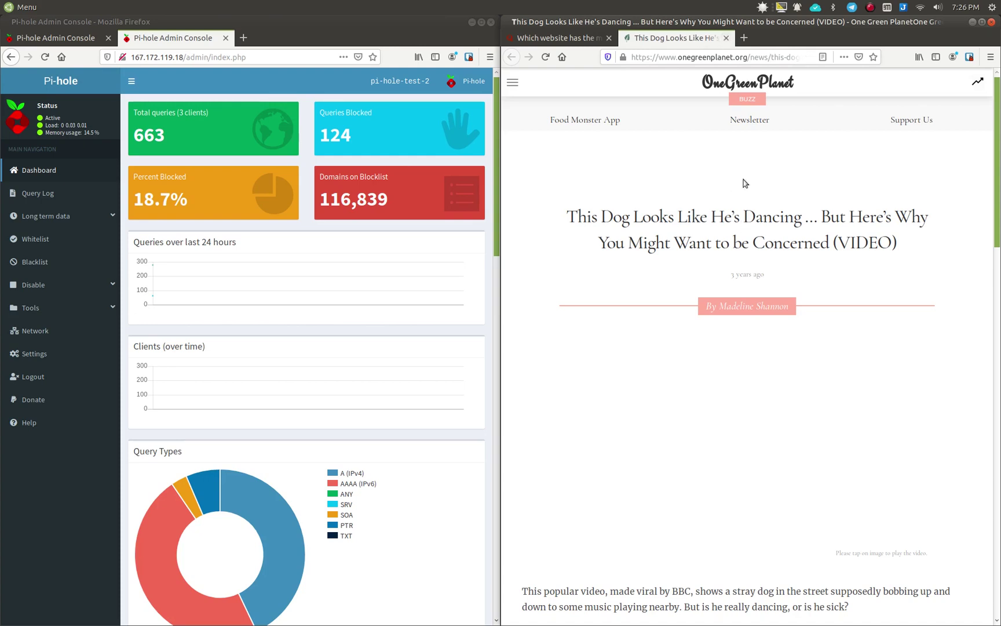
click(727, 38)
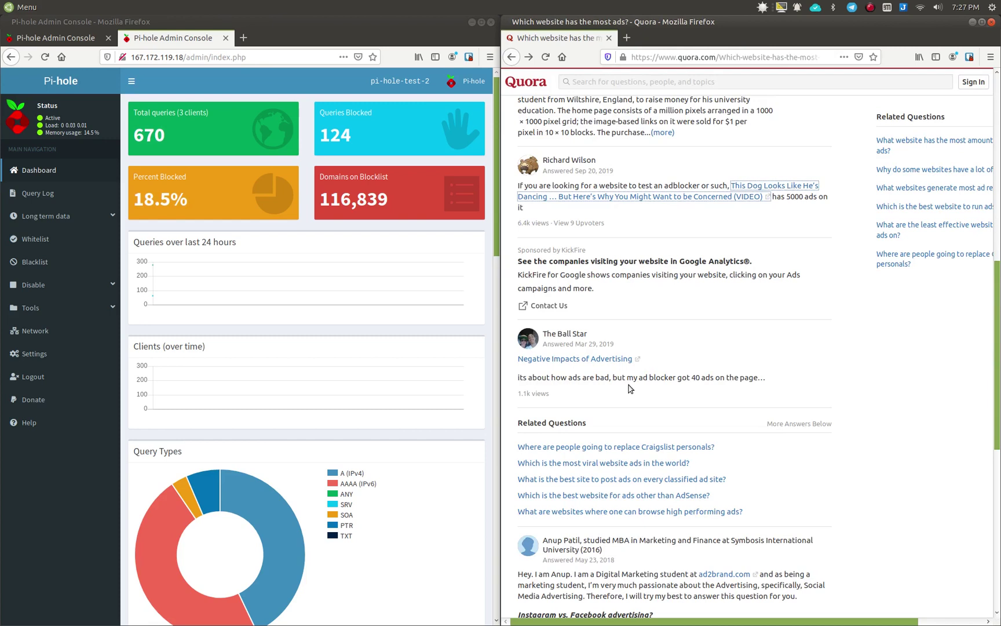